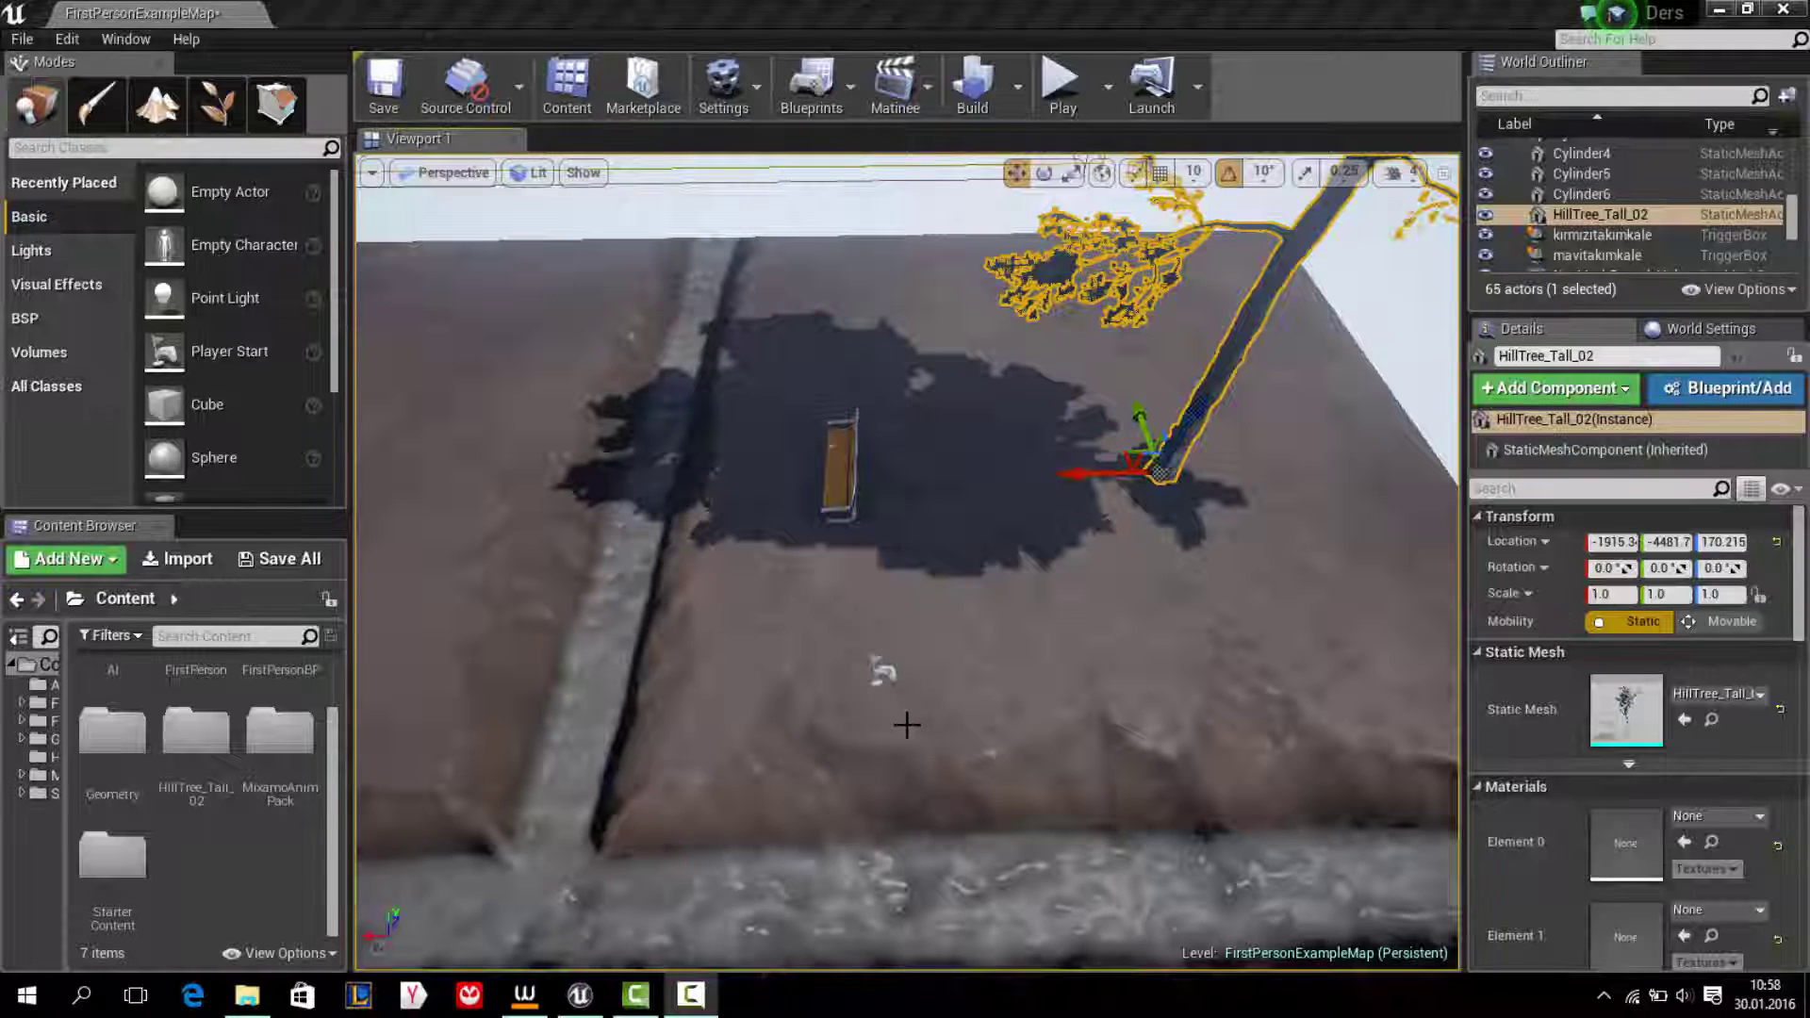
Step: Orbit and move the viewport camera close to the HillTree_Tall_02 tree beside the bench
mouse_move(884, 671)
mouse_down()
mouse_move(860, 903)
mouse_move(849, 849)
mouse_move(1177, 833)
mouse_up()
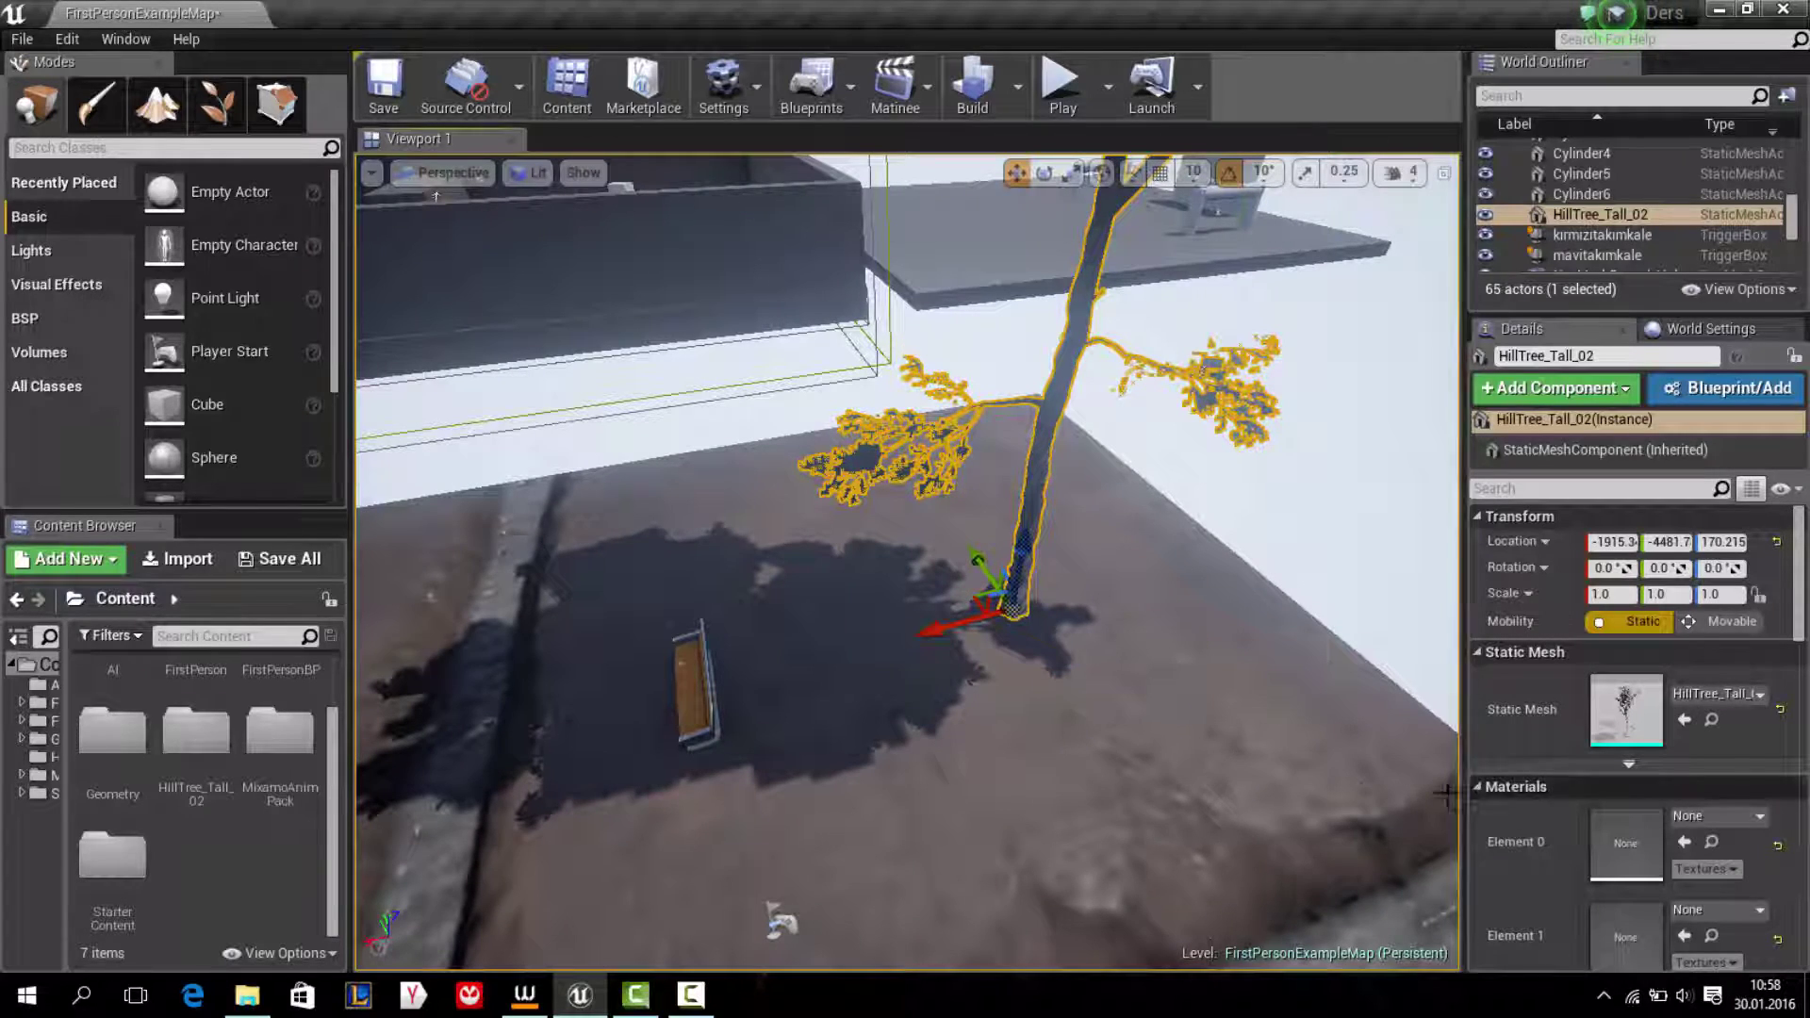
drag(1070, 783, 1070, 697)
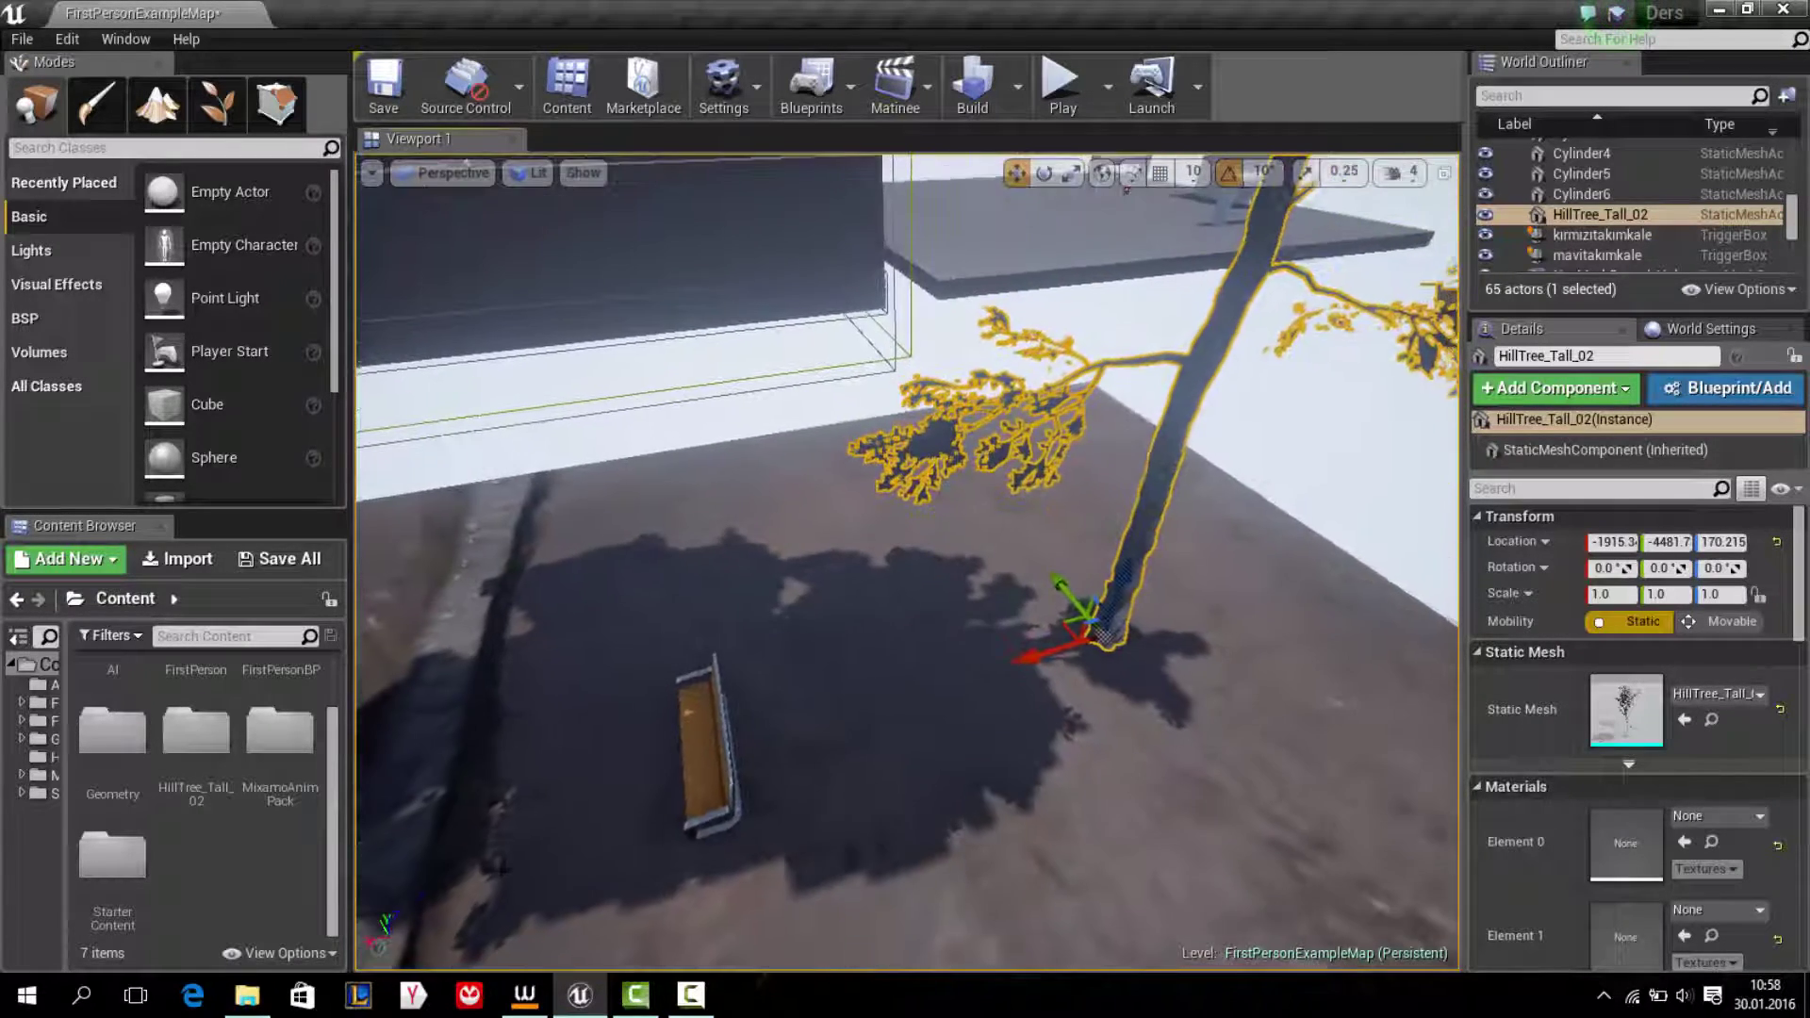
Step: Create a new Render Target asset in Content named Minimap
right_click(201, 845)
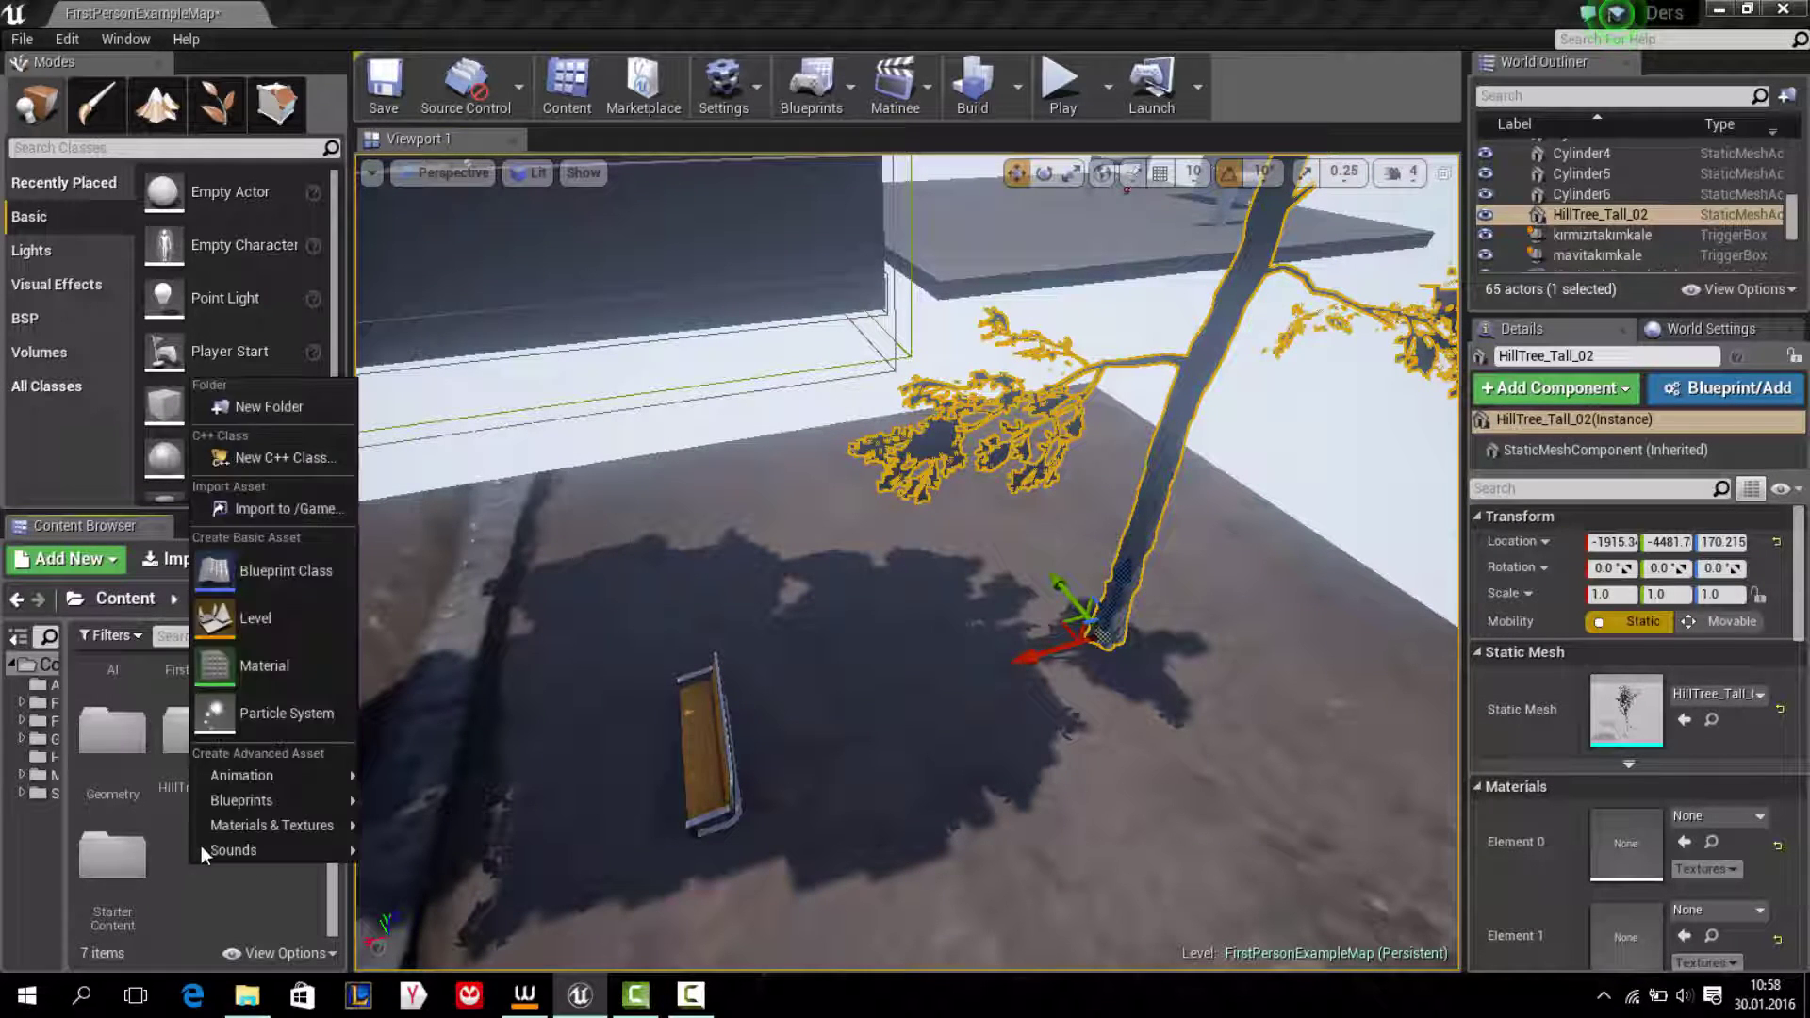
mouse_move(271, 825)
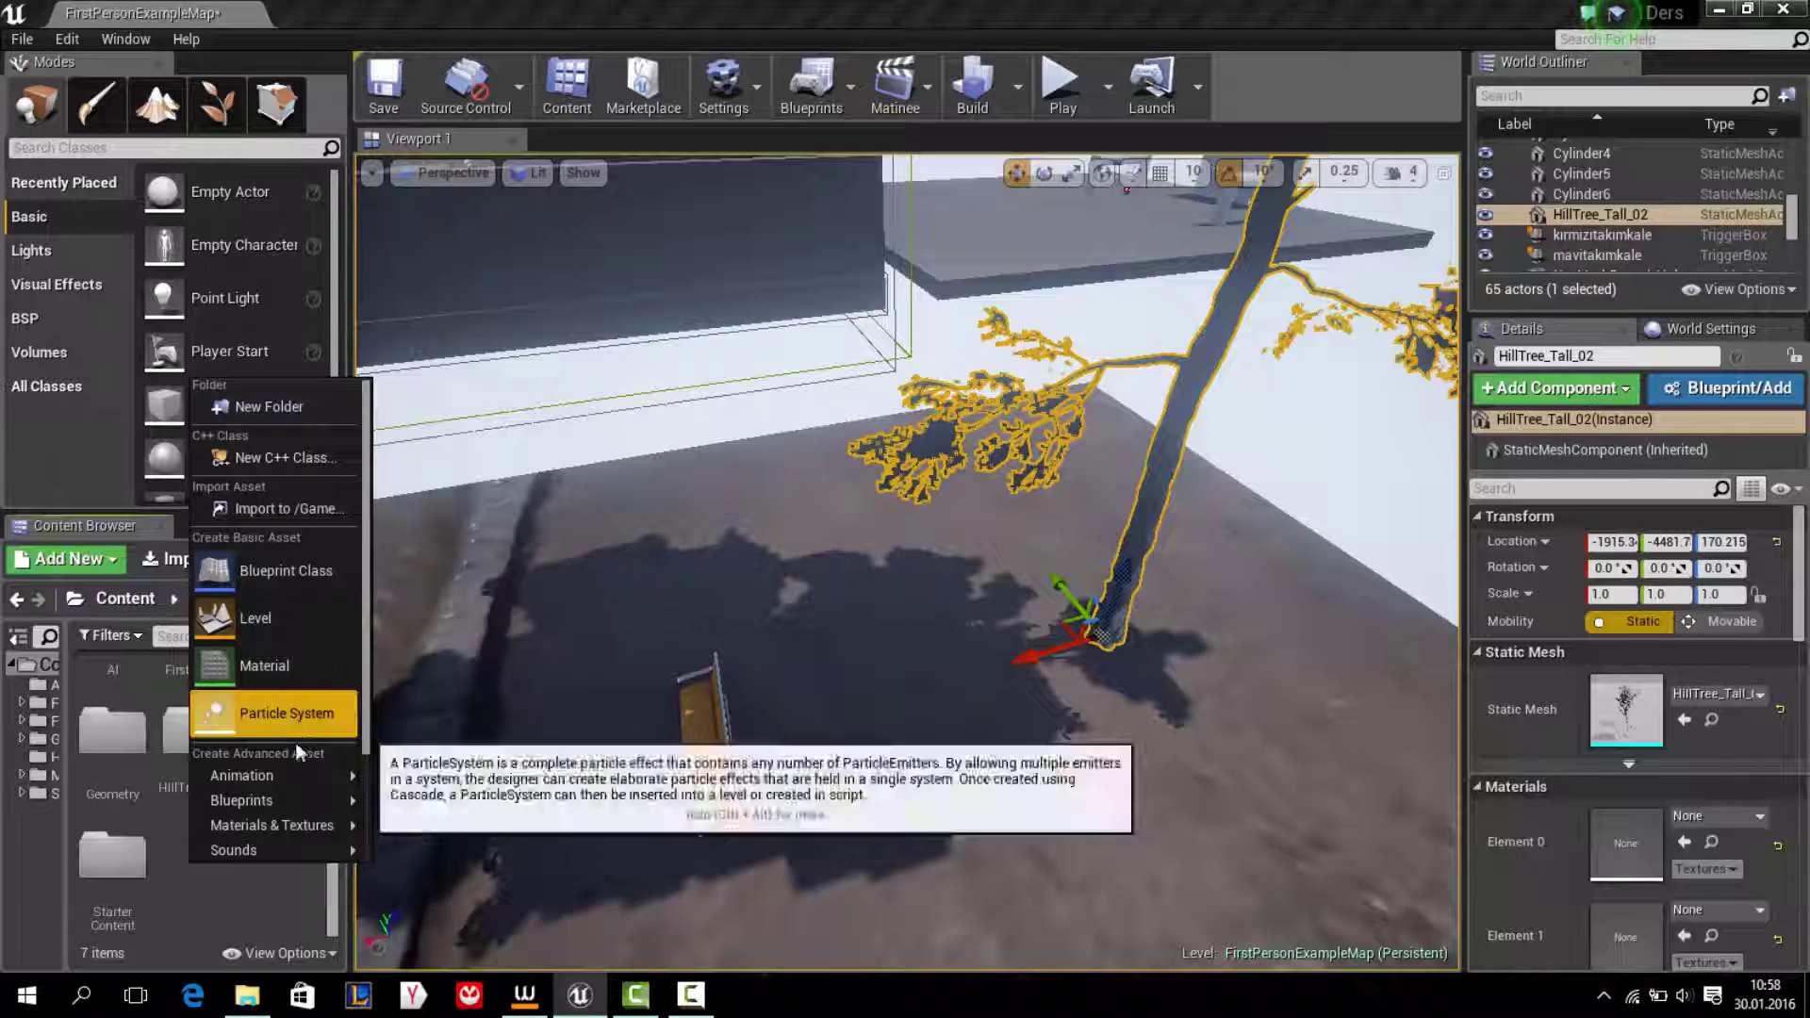
scroll(302, 797, down, 3)
mouse_move(302, 744)
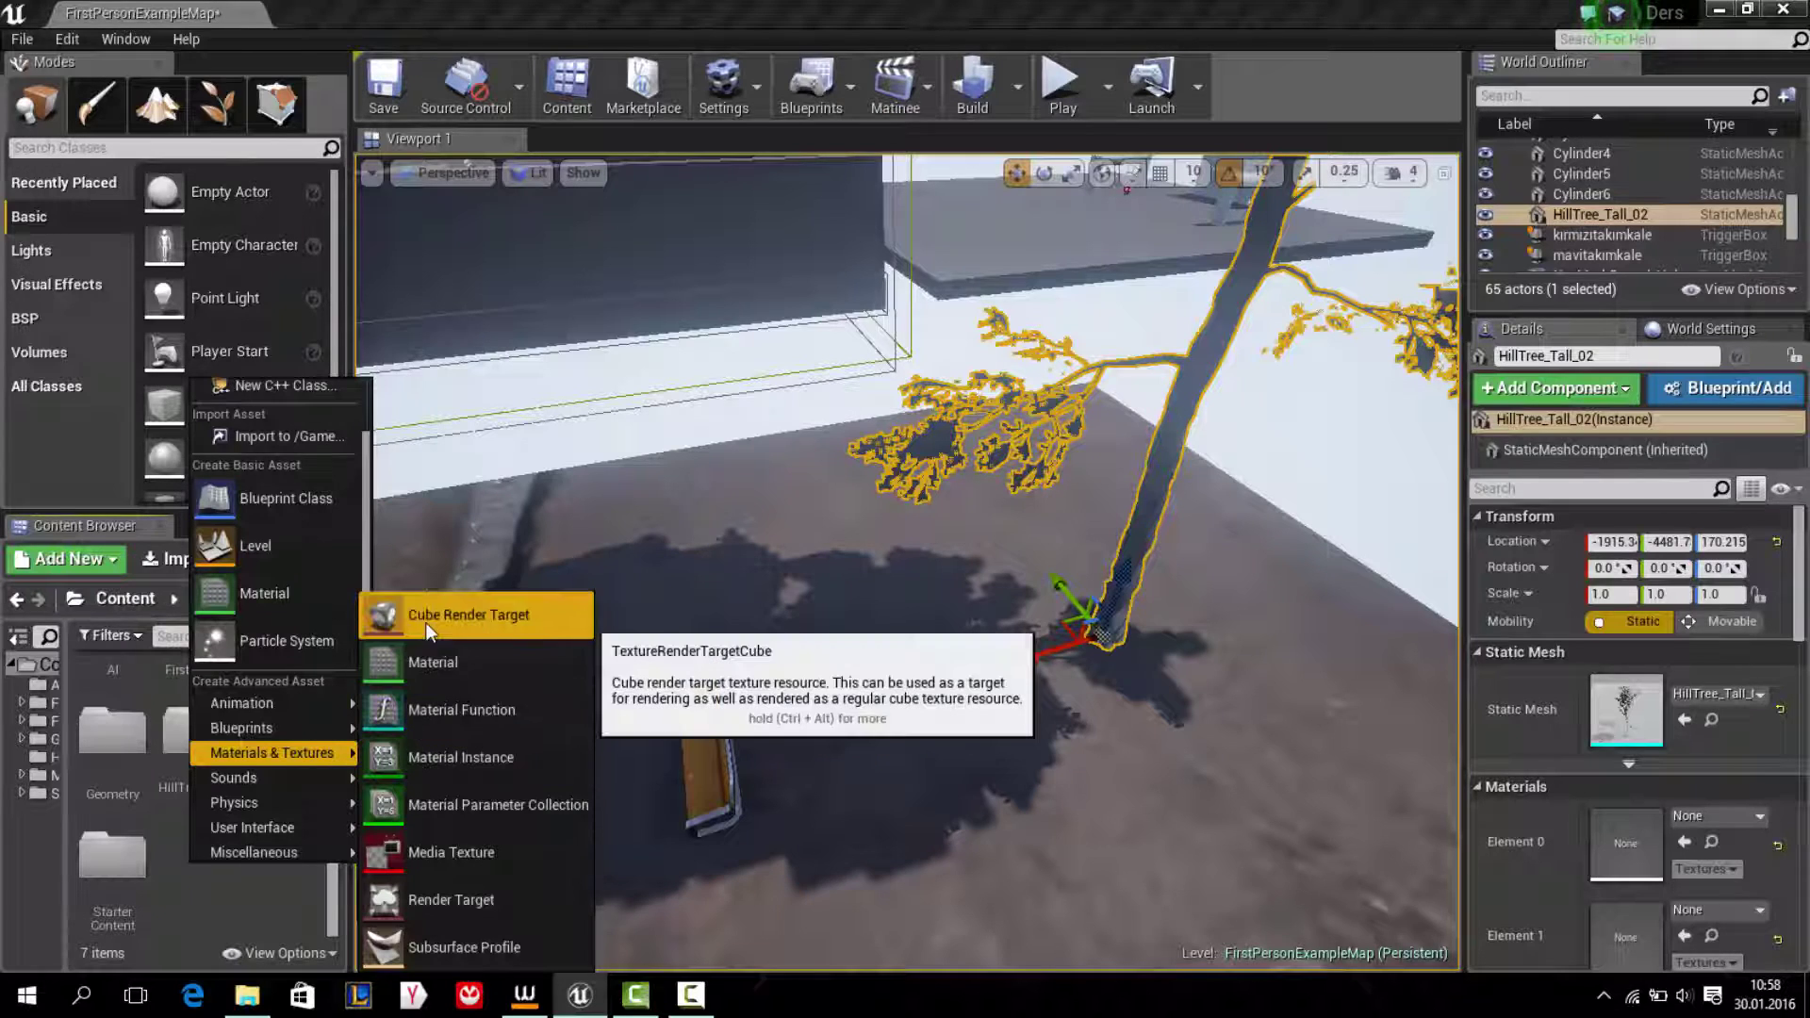
click(466, 896)
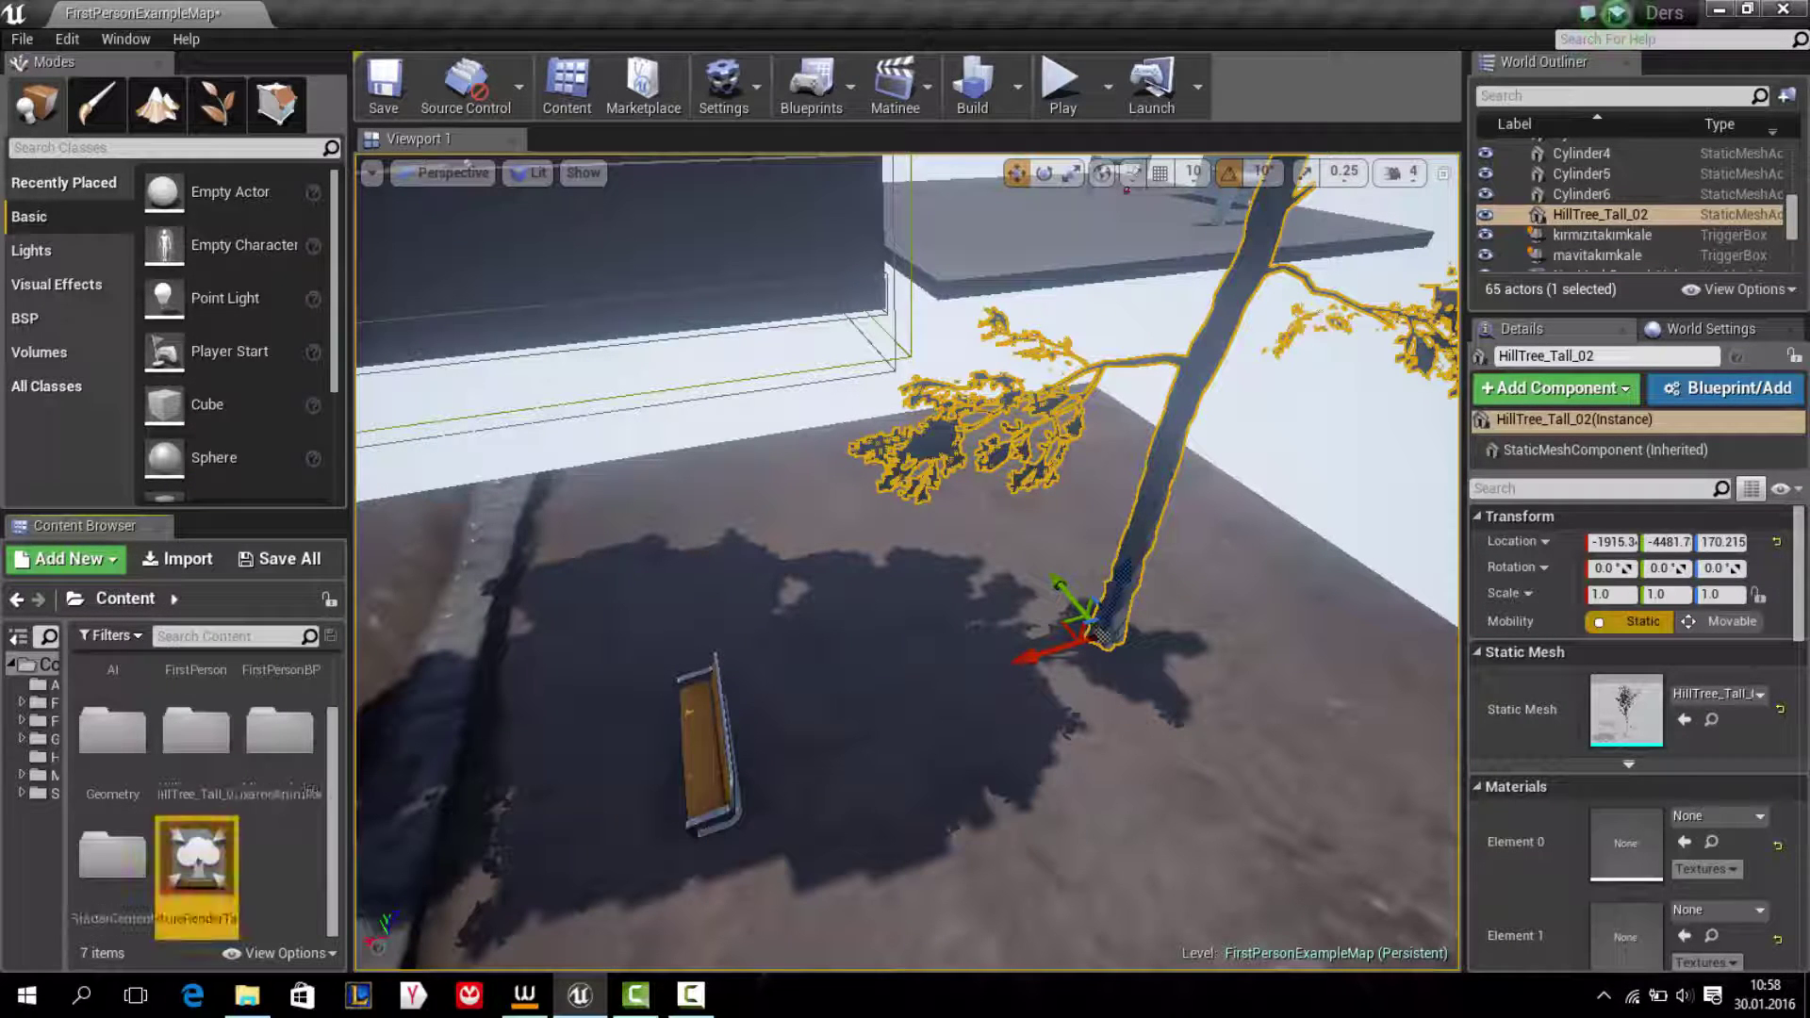
text(Mi)
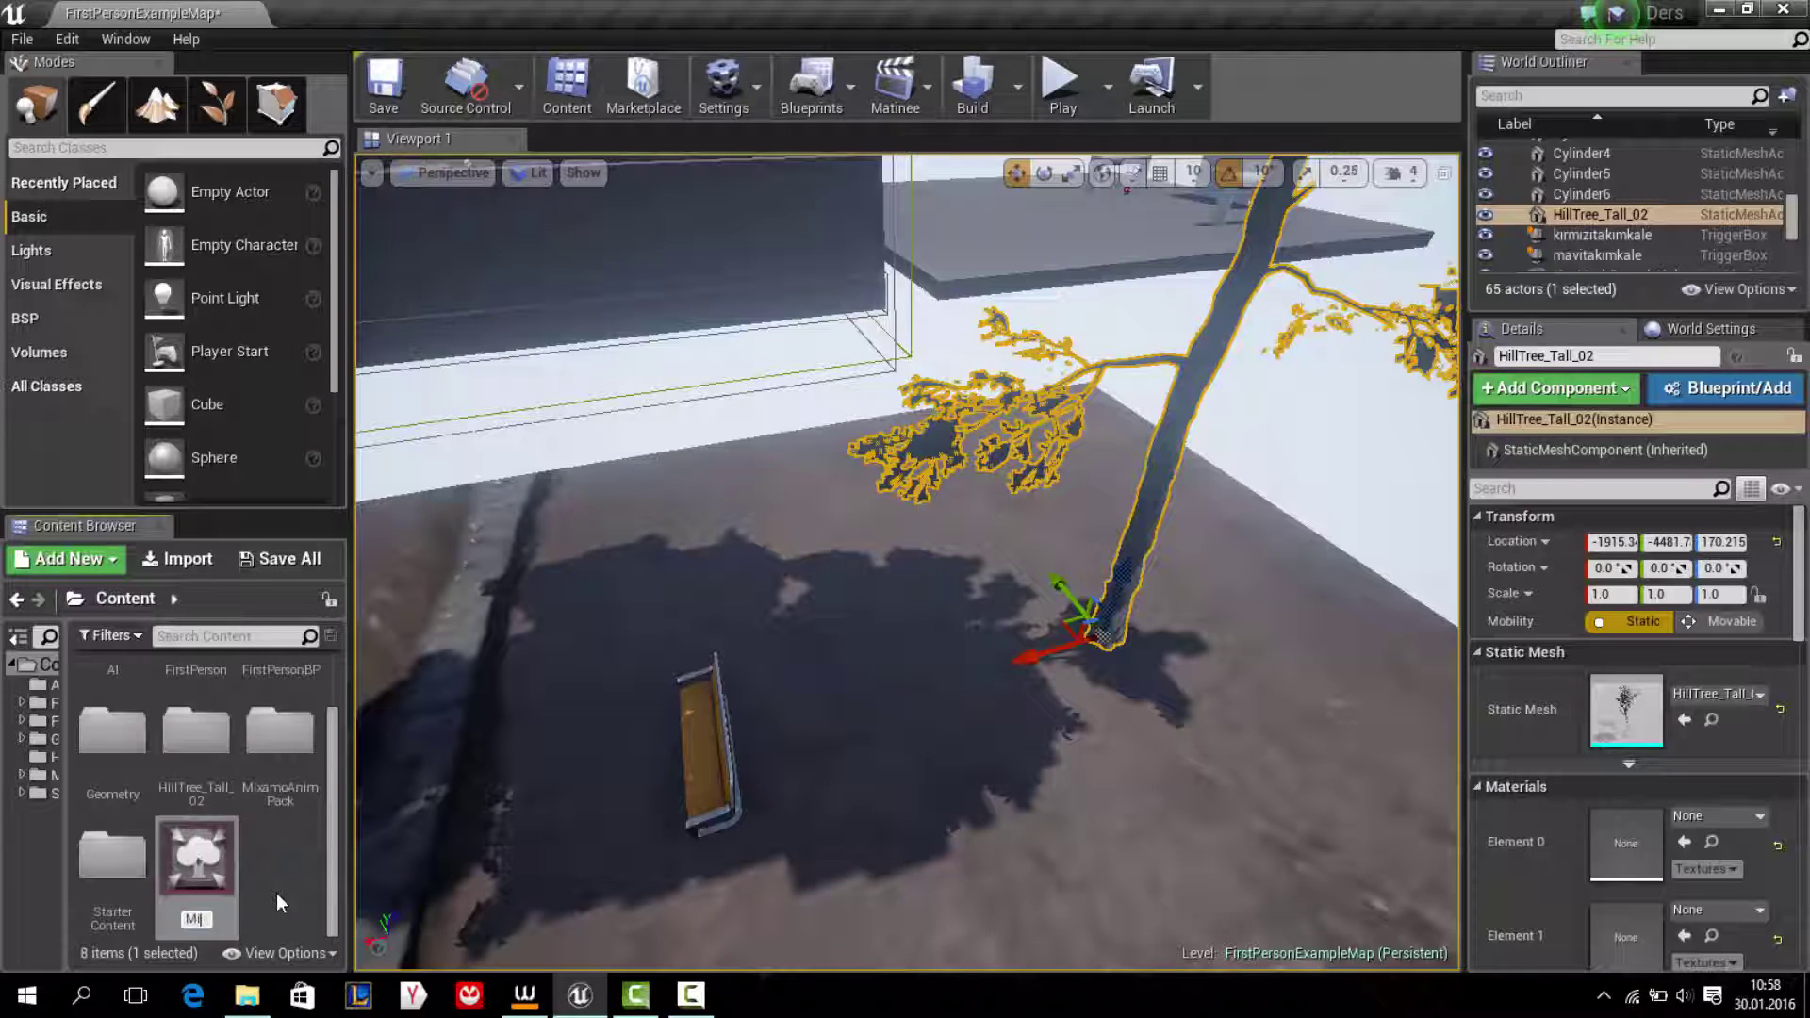
text(nimap)
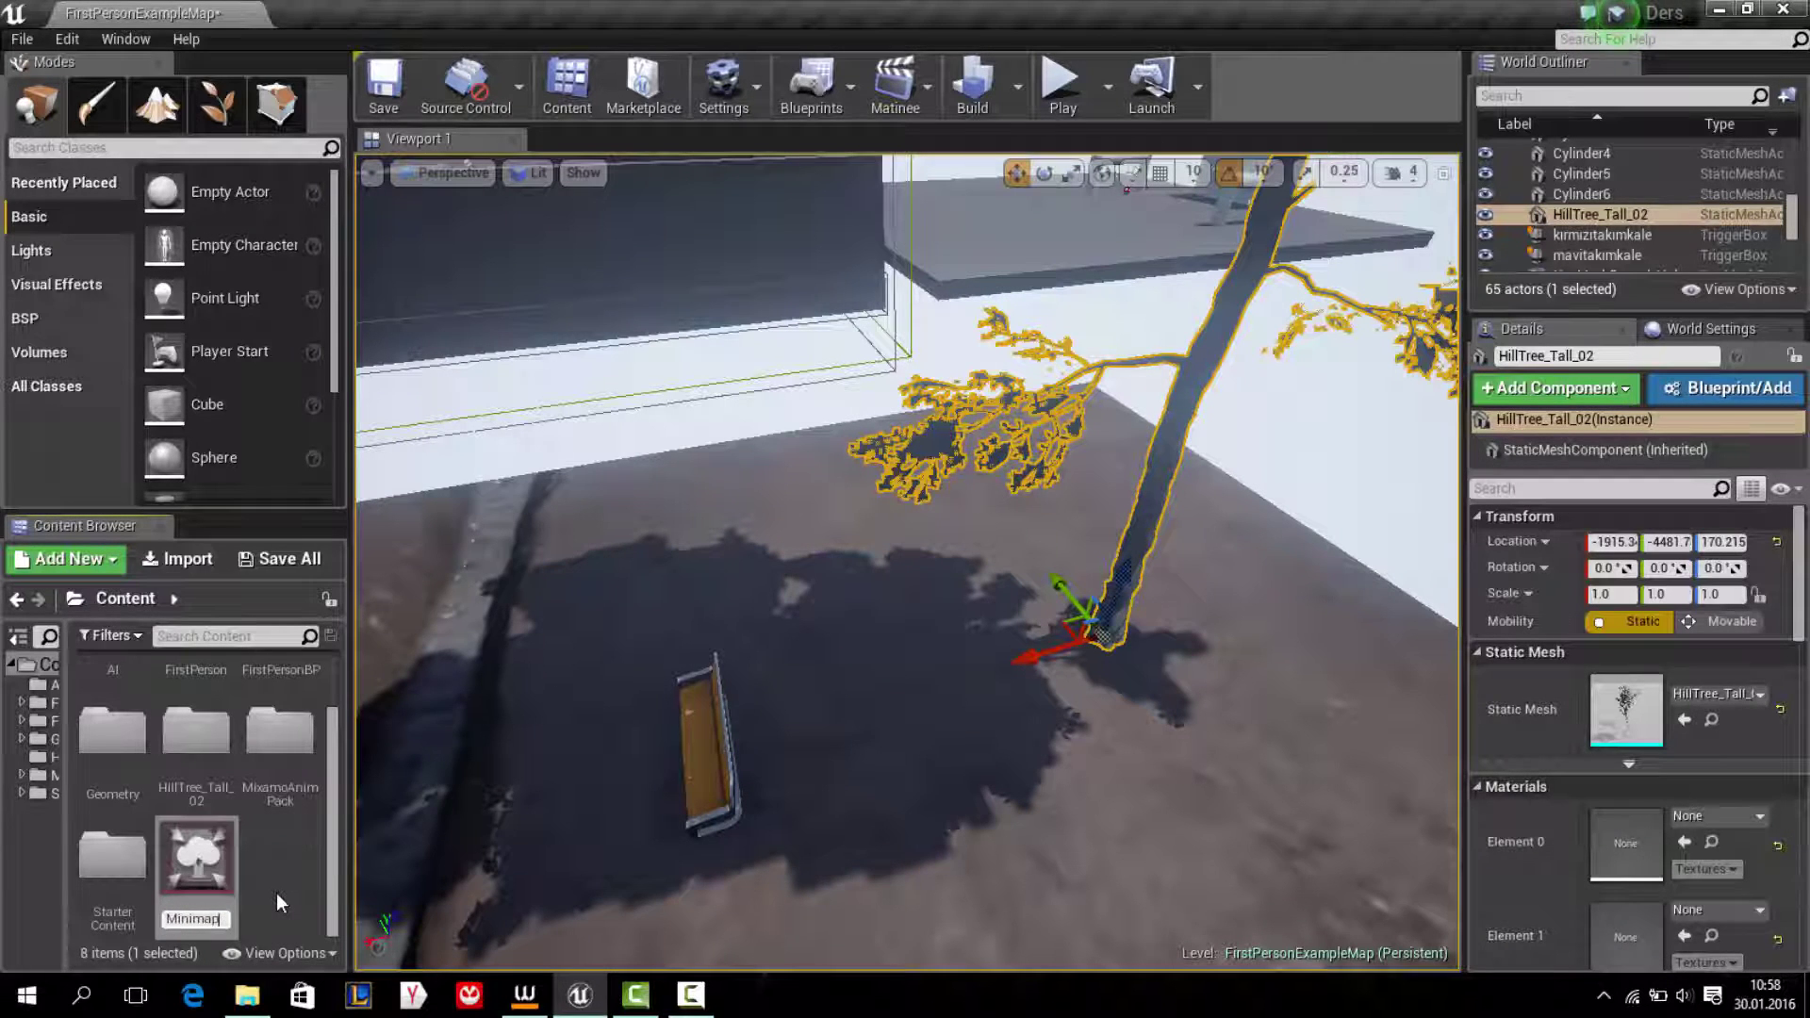
key(Return)
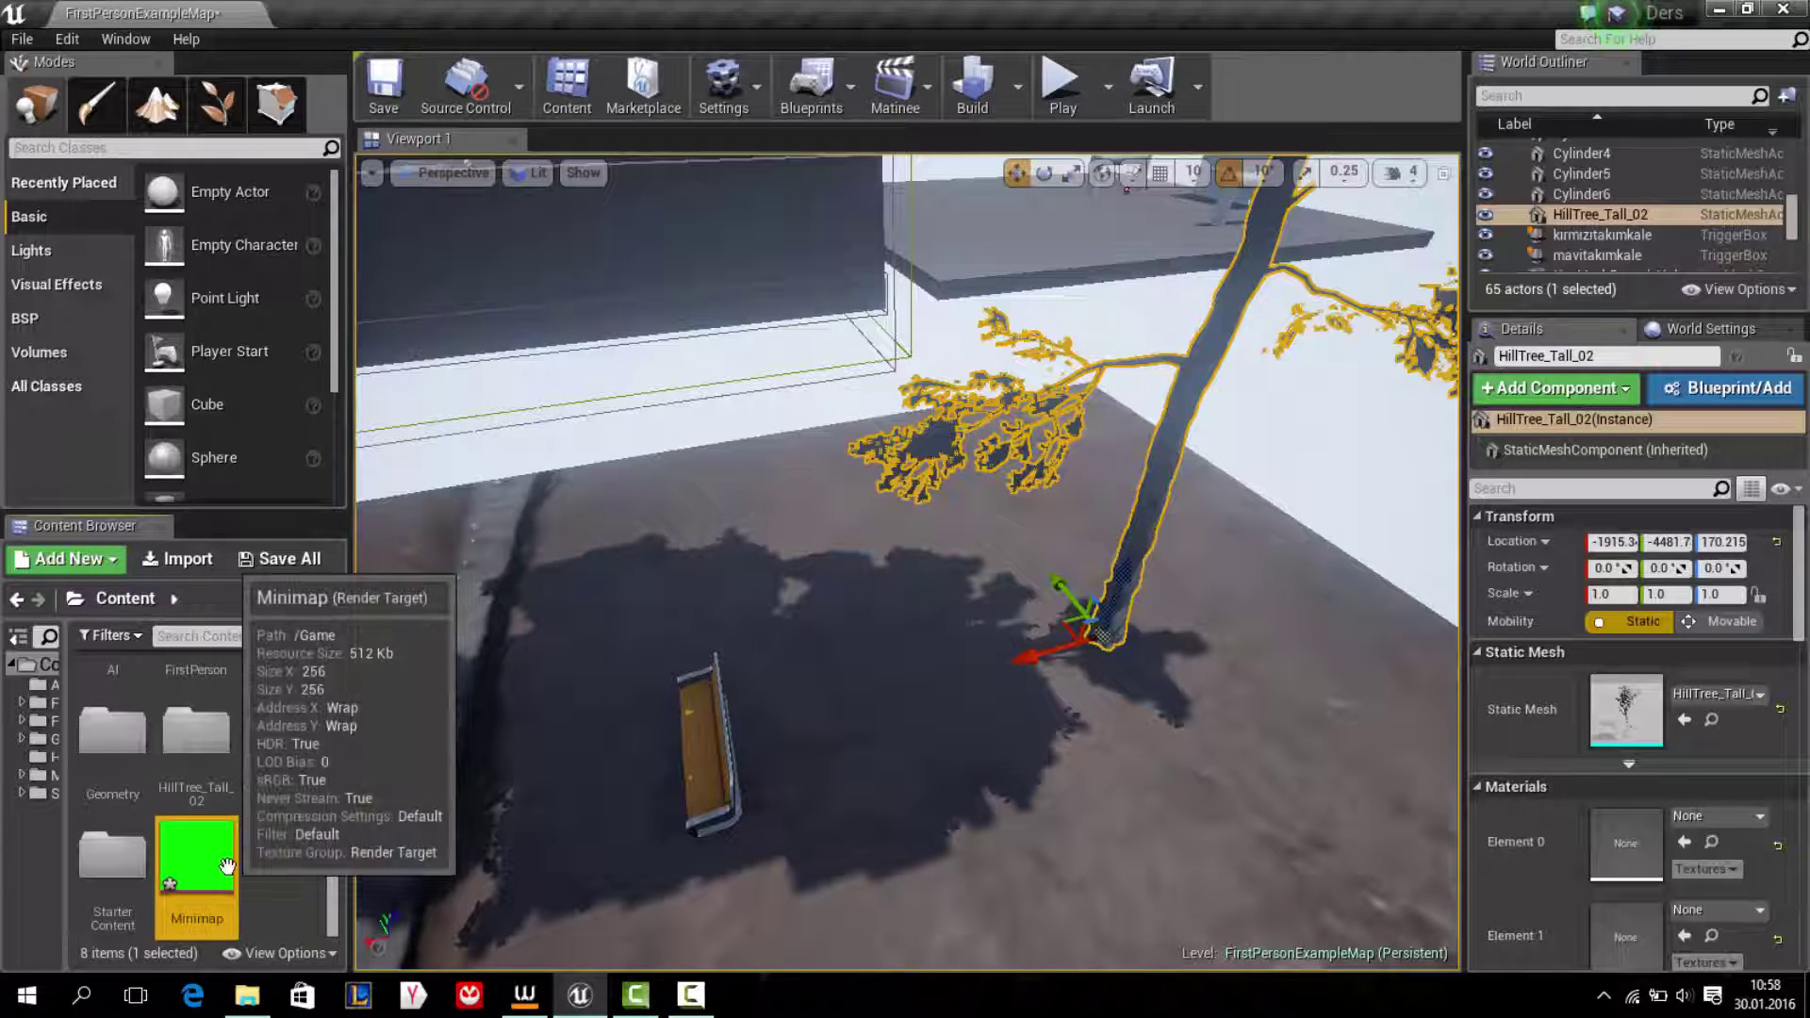
Step: Create a material named Minimap_Mat from the Minimap render target
right_click(235, 848)
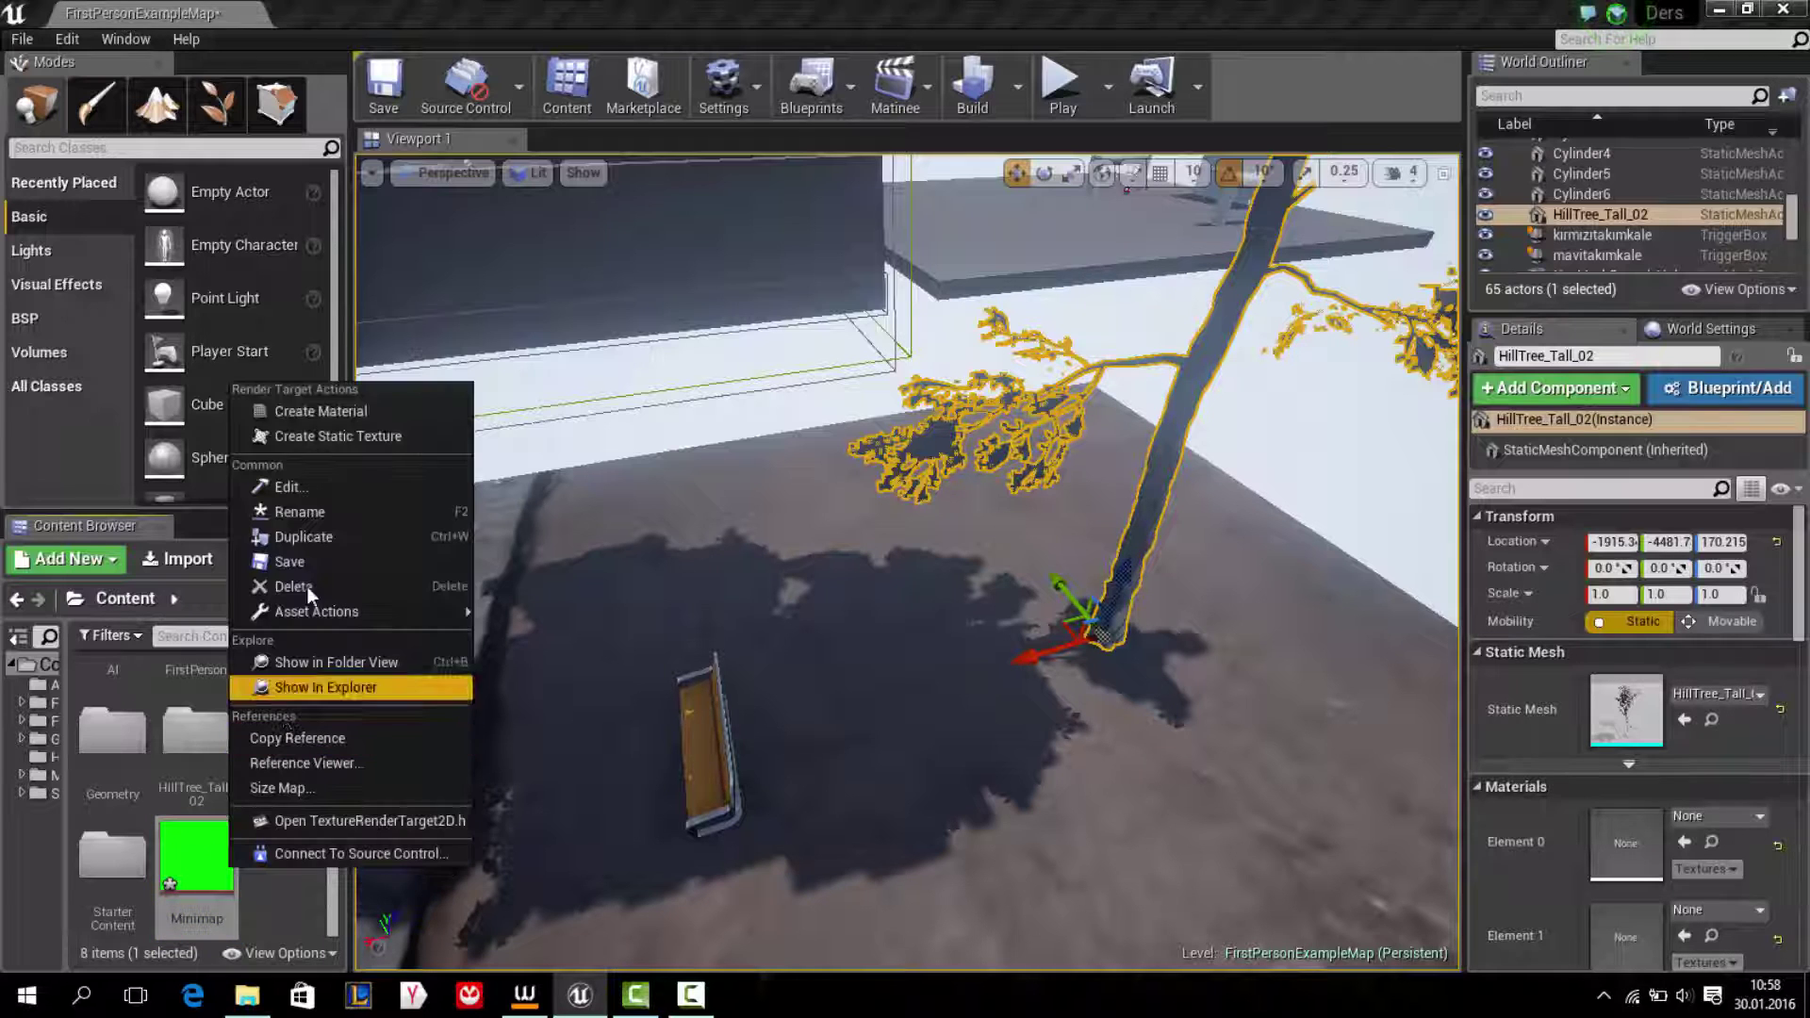
click(297, 411)
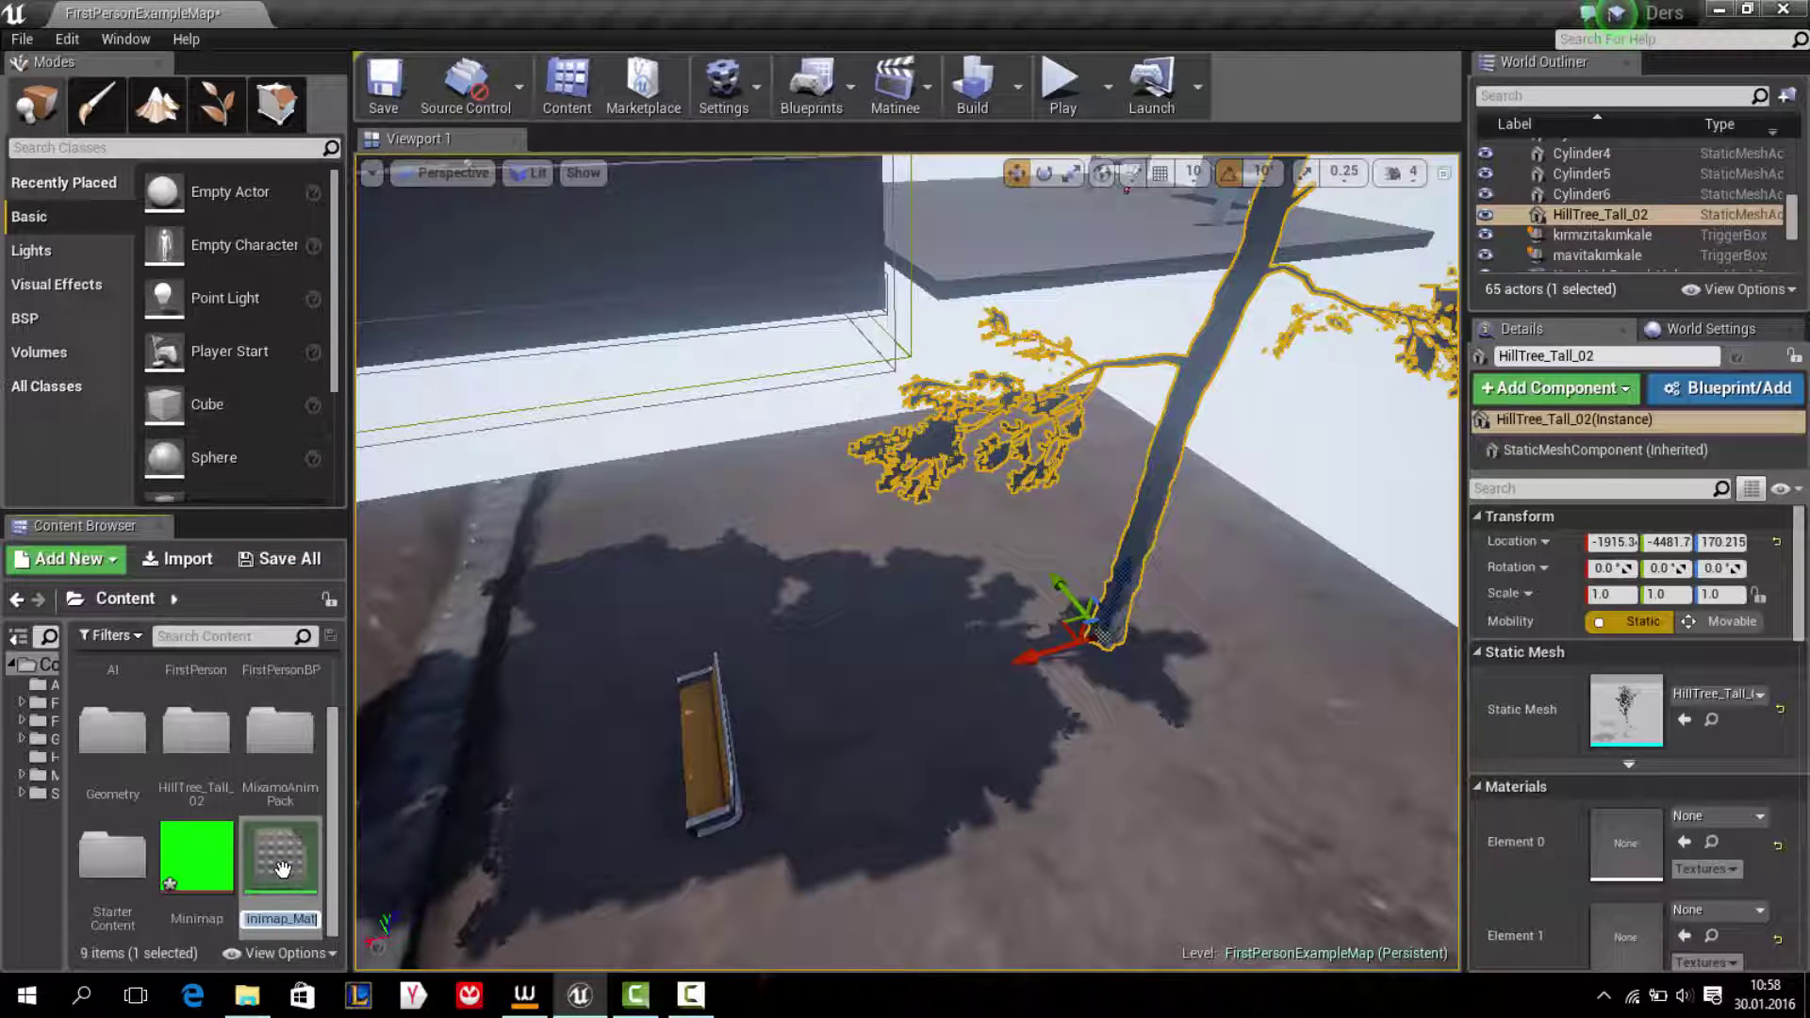
key(Return)
drag(1026, 714, 1026, 801)
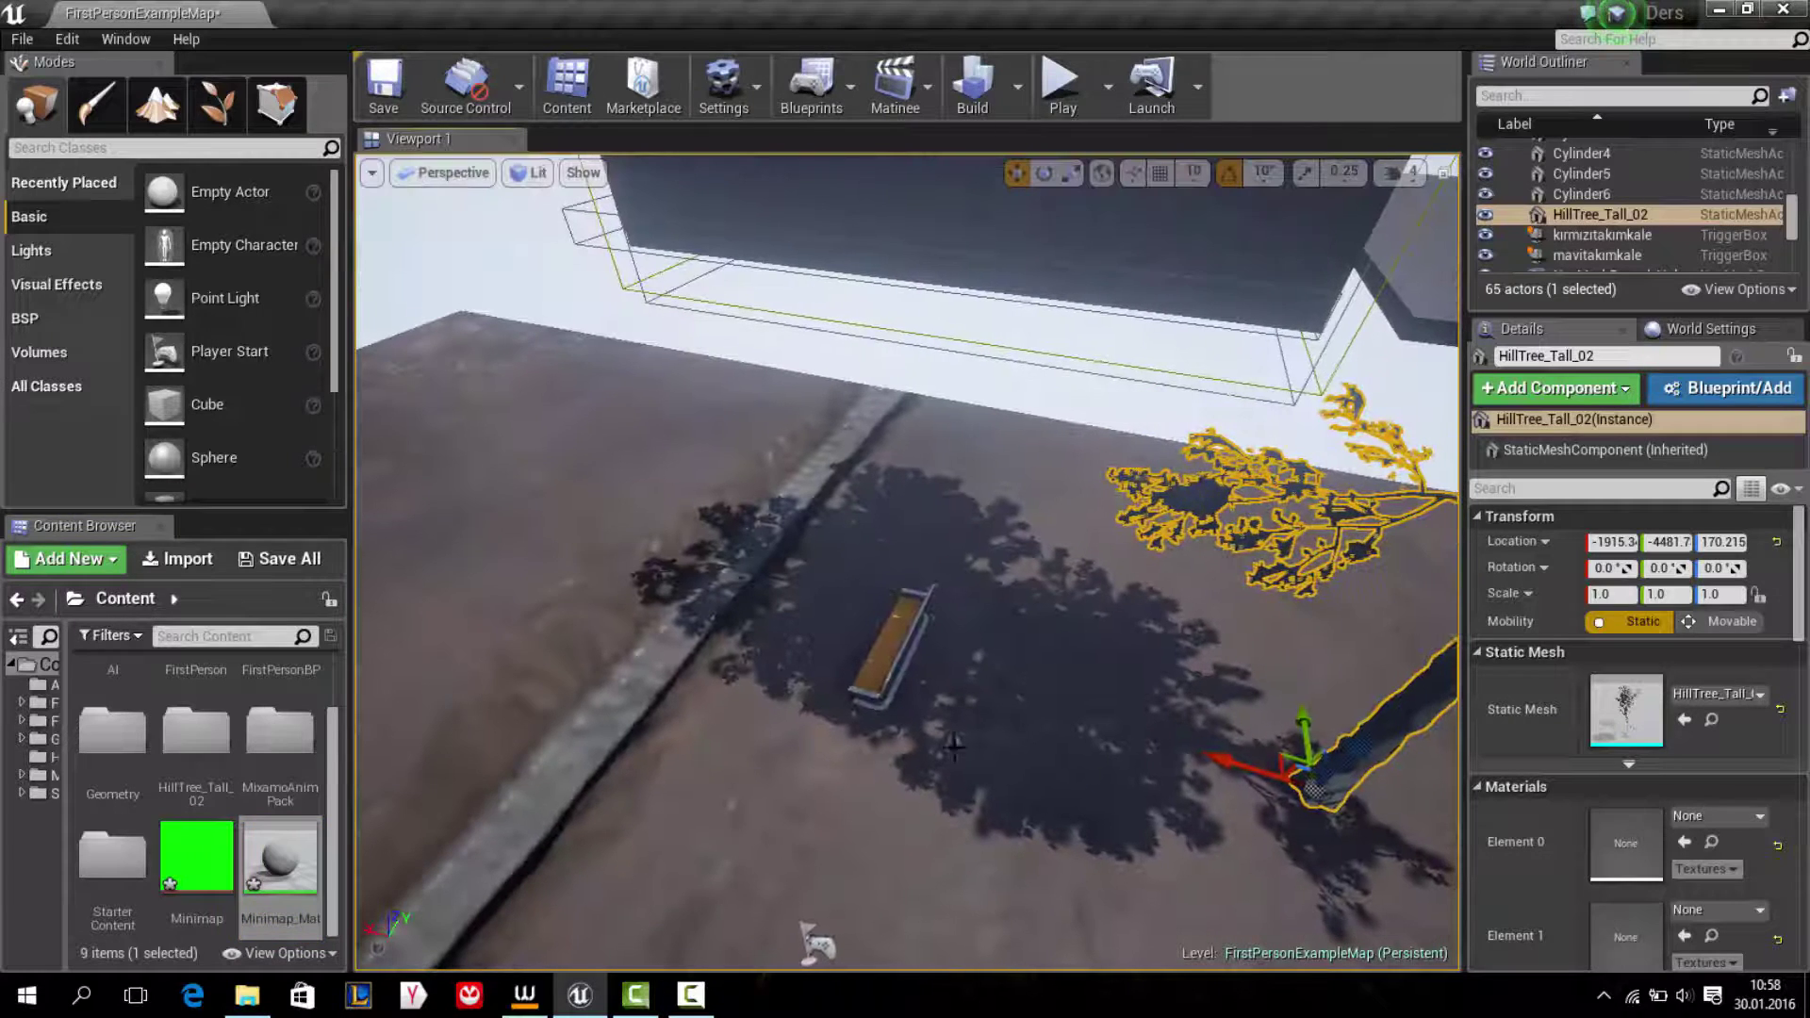
Step: Open FirstPersonBP > Blueprints > FirstPersonCharacter maximized, showing its Viewport tab
scroll(198, 745, up, 2)
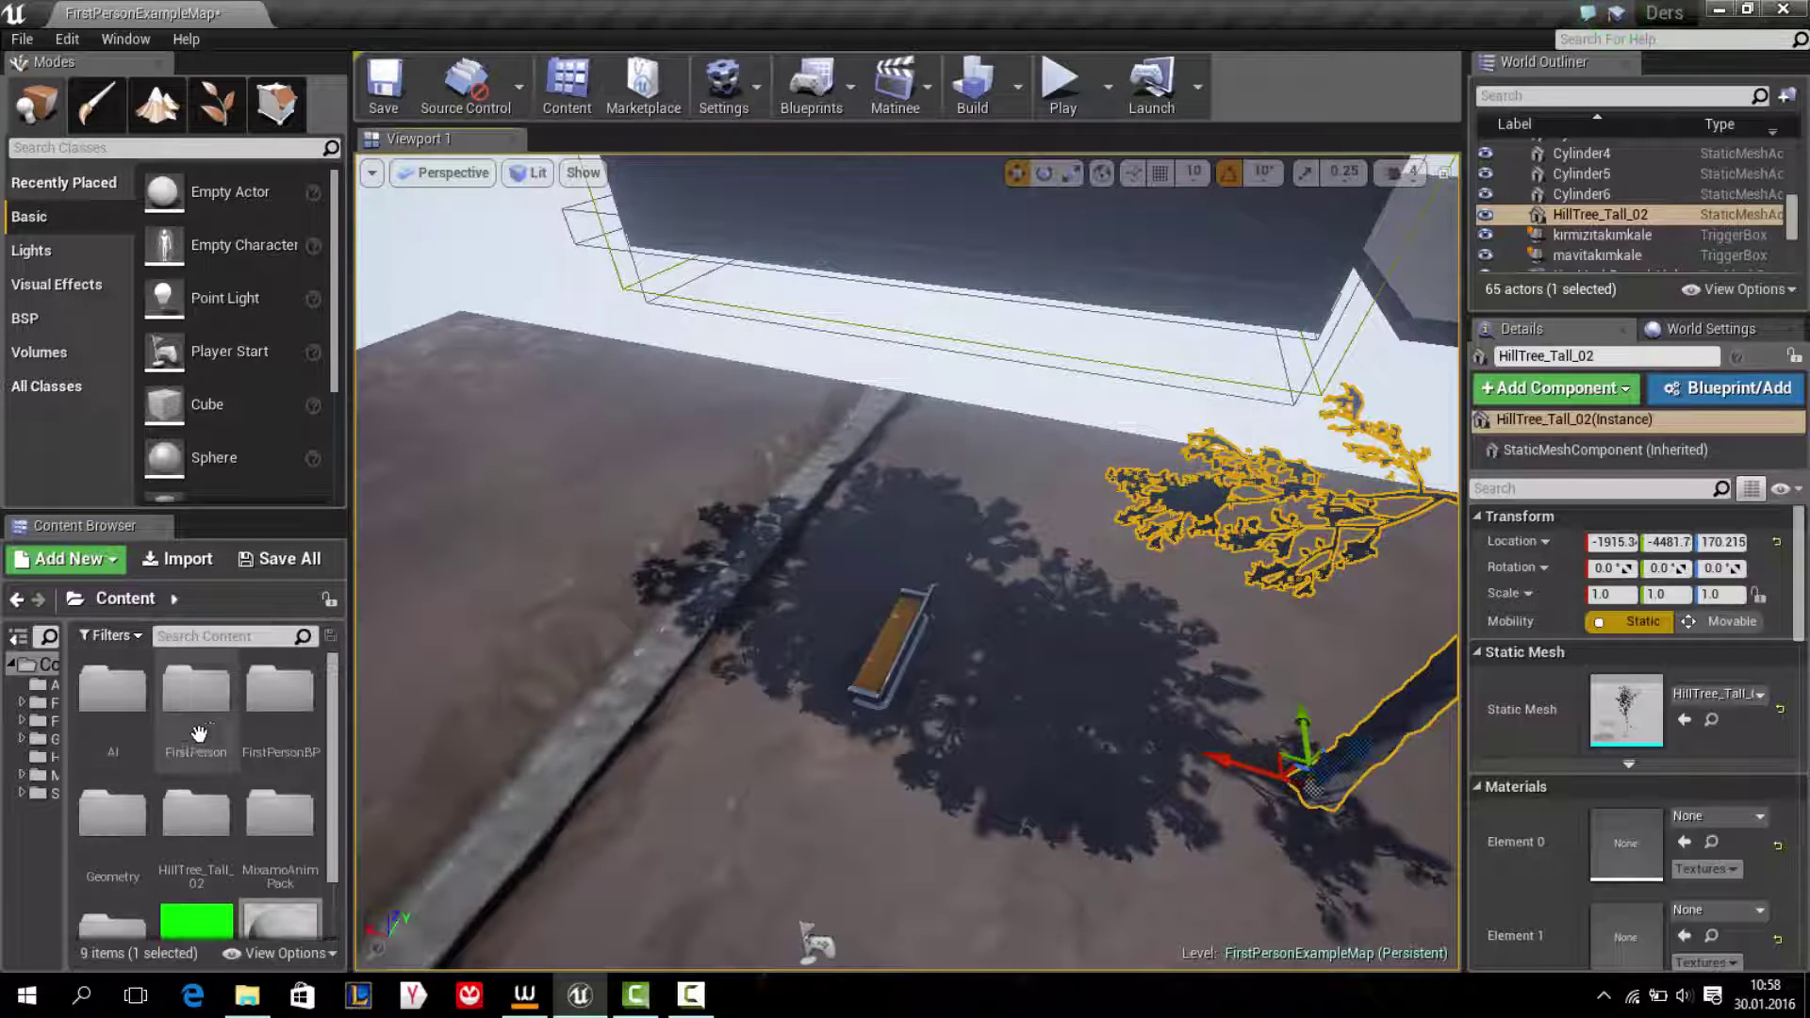
click(269, 726)
double_click(246, 722)
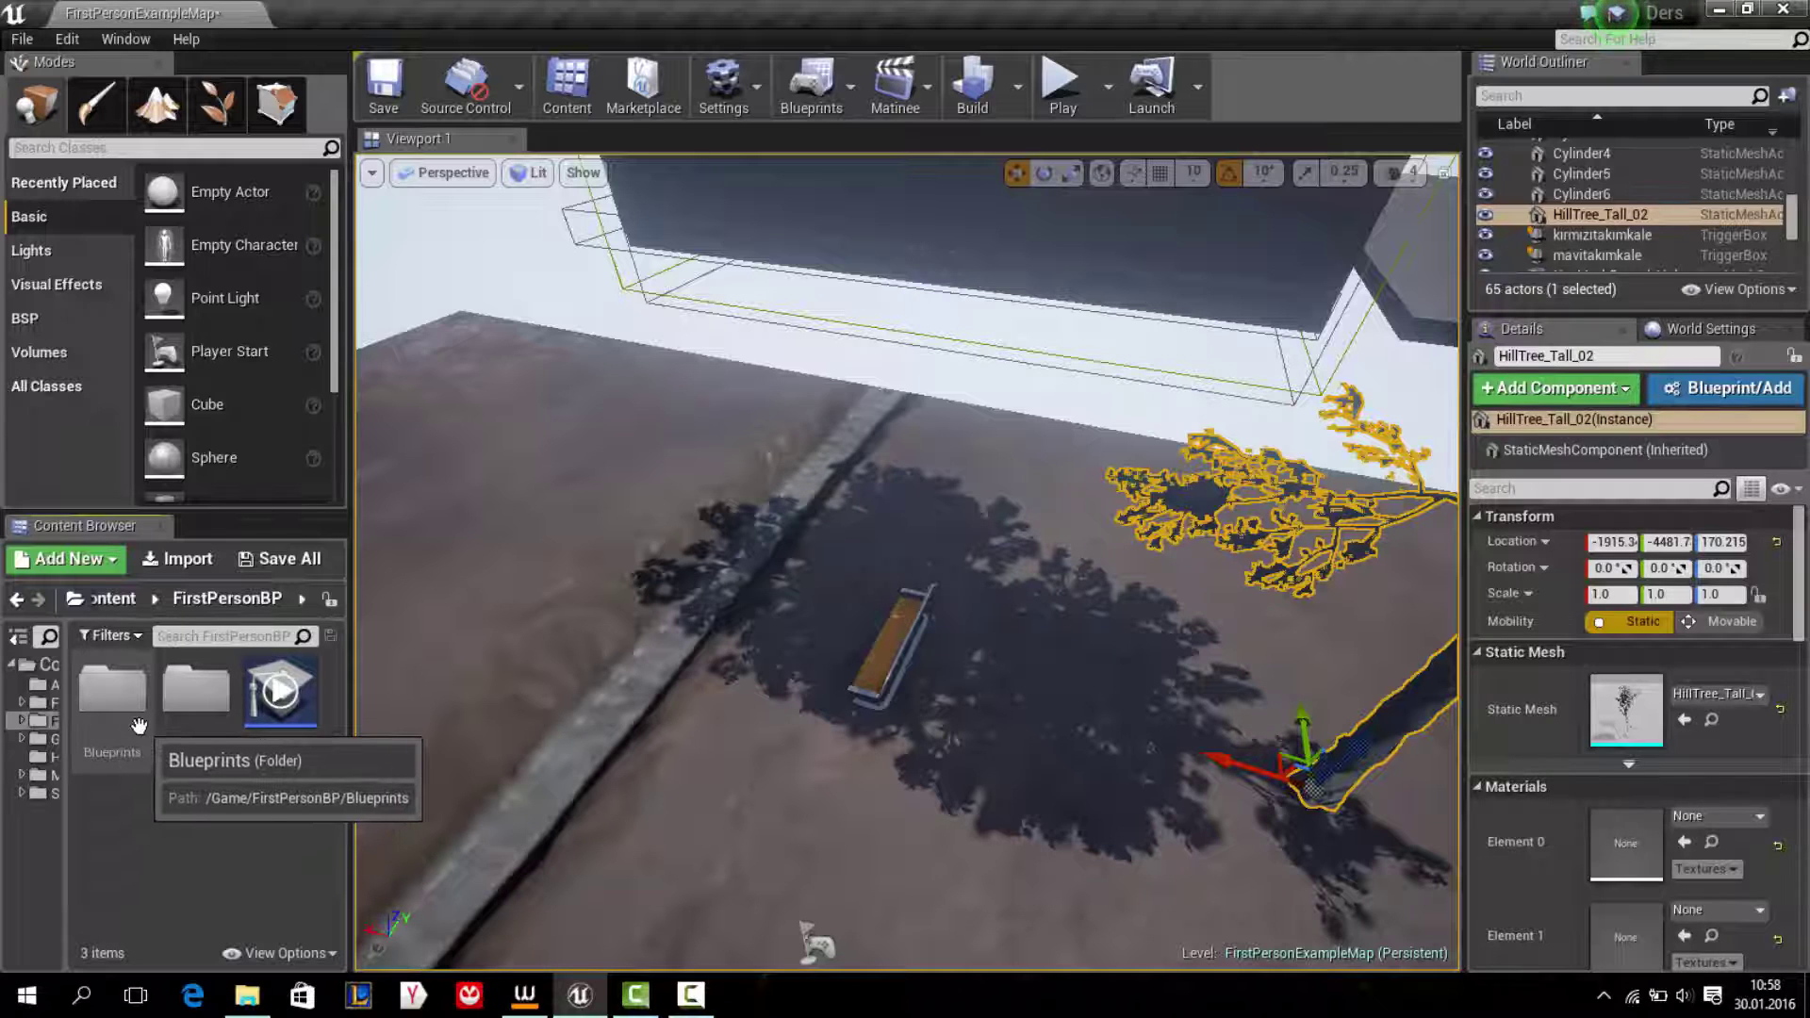
double_click(111, 703)
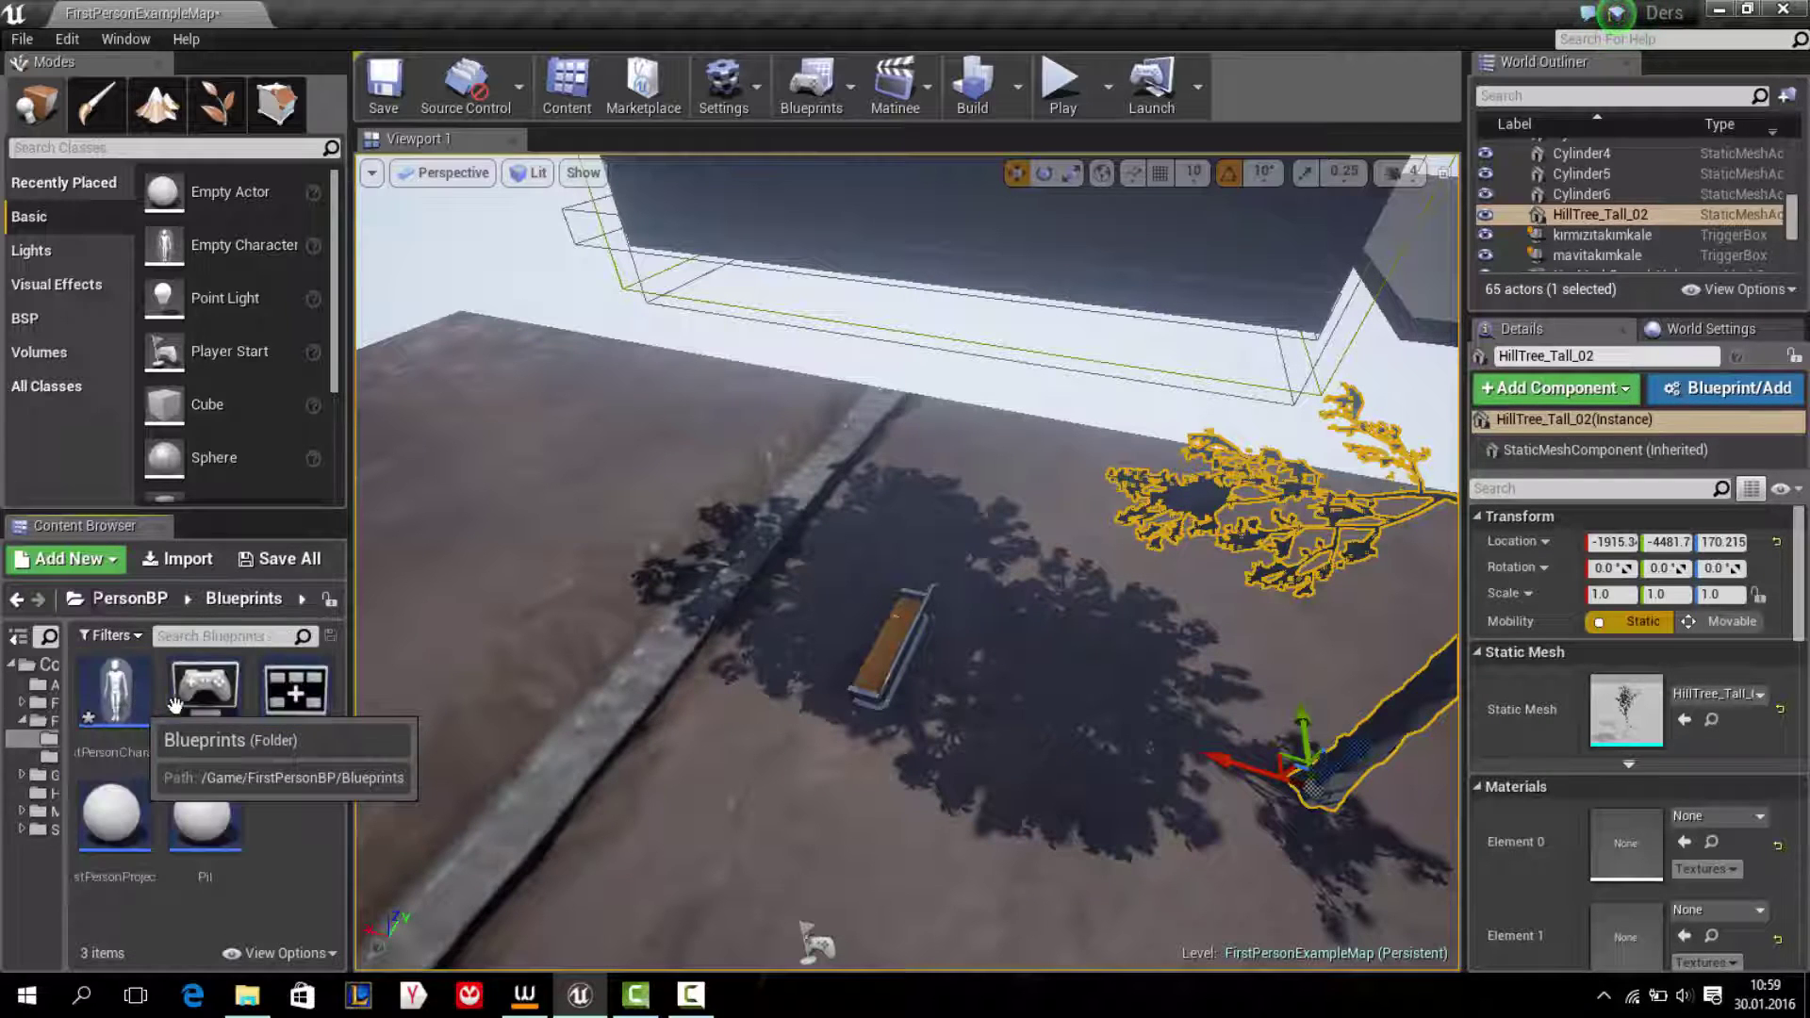
double_click(111, 703)
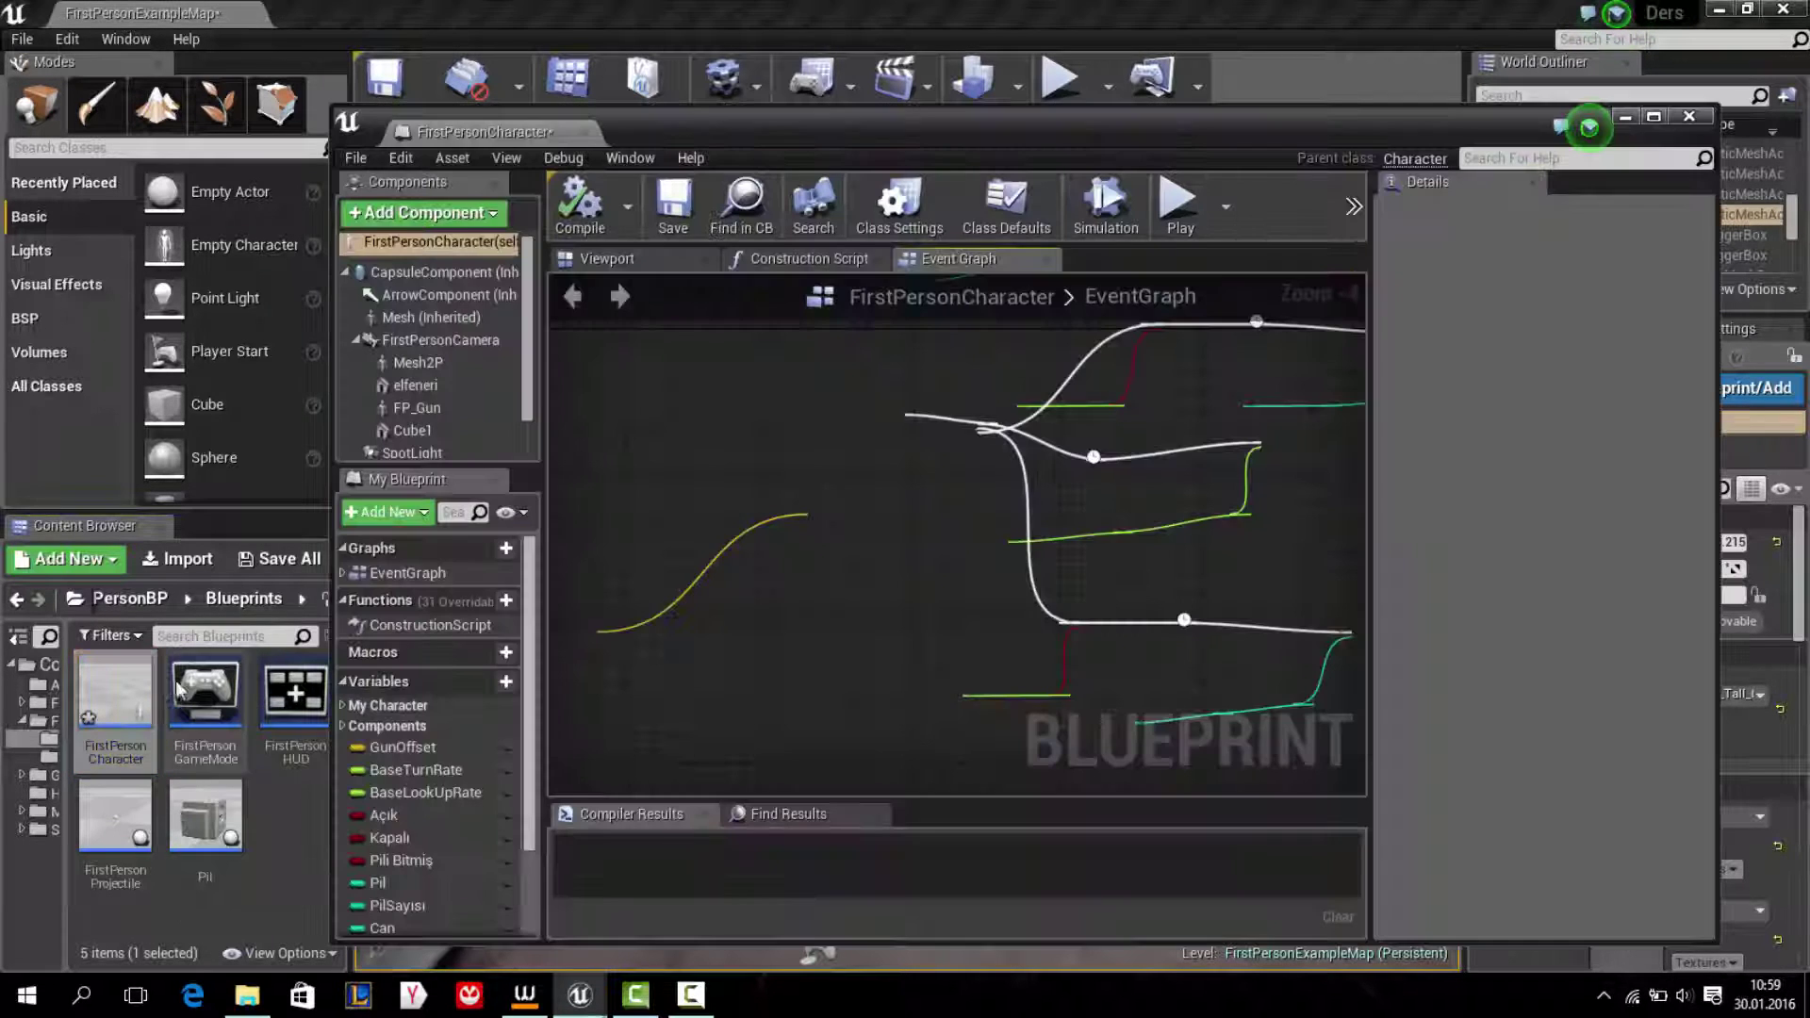
double_click(1092, 138)
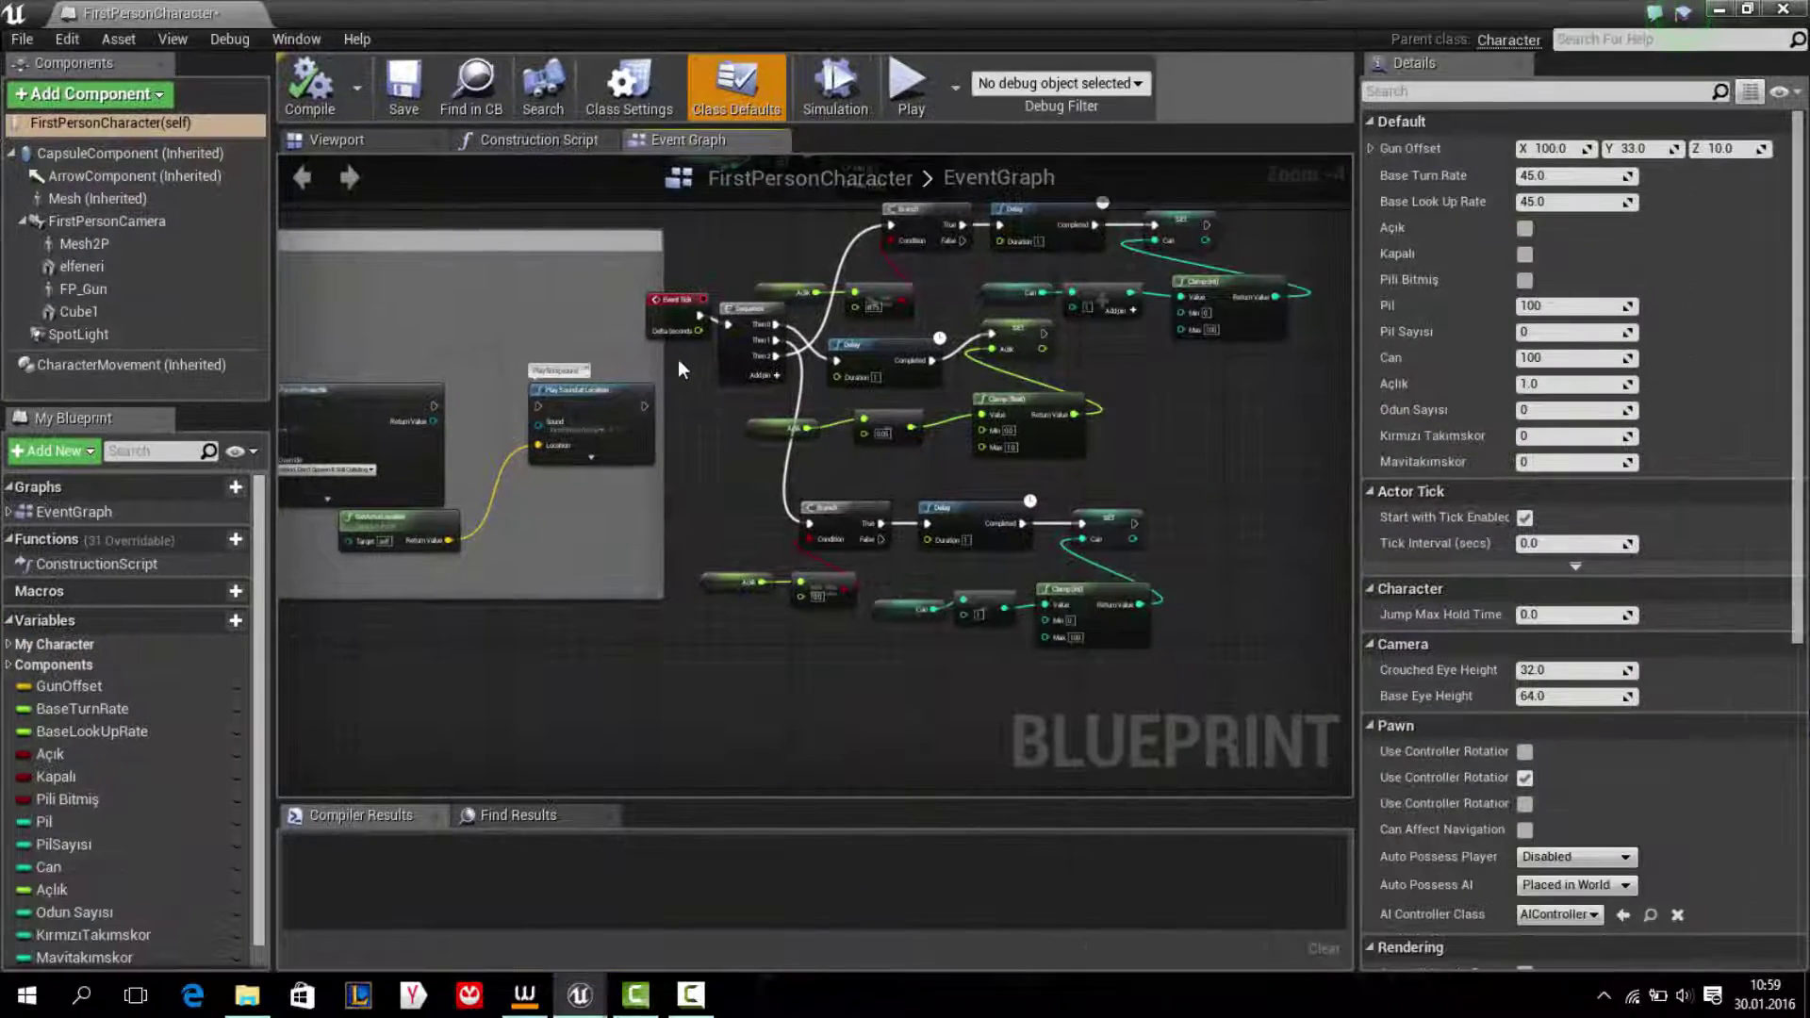
right_drag(422, 249, 643, 439)
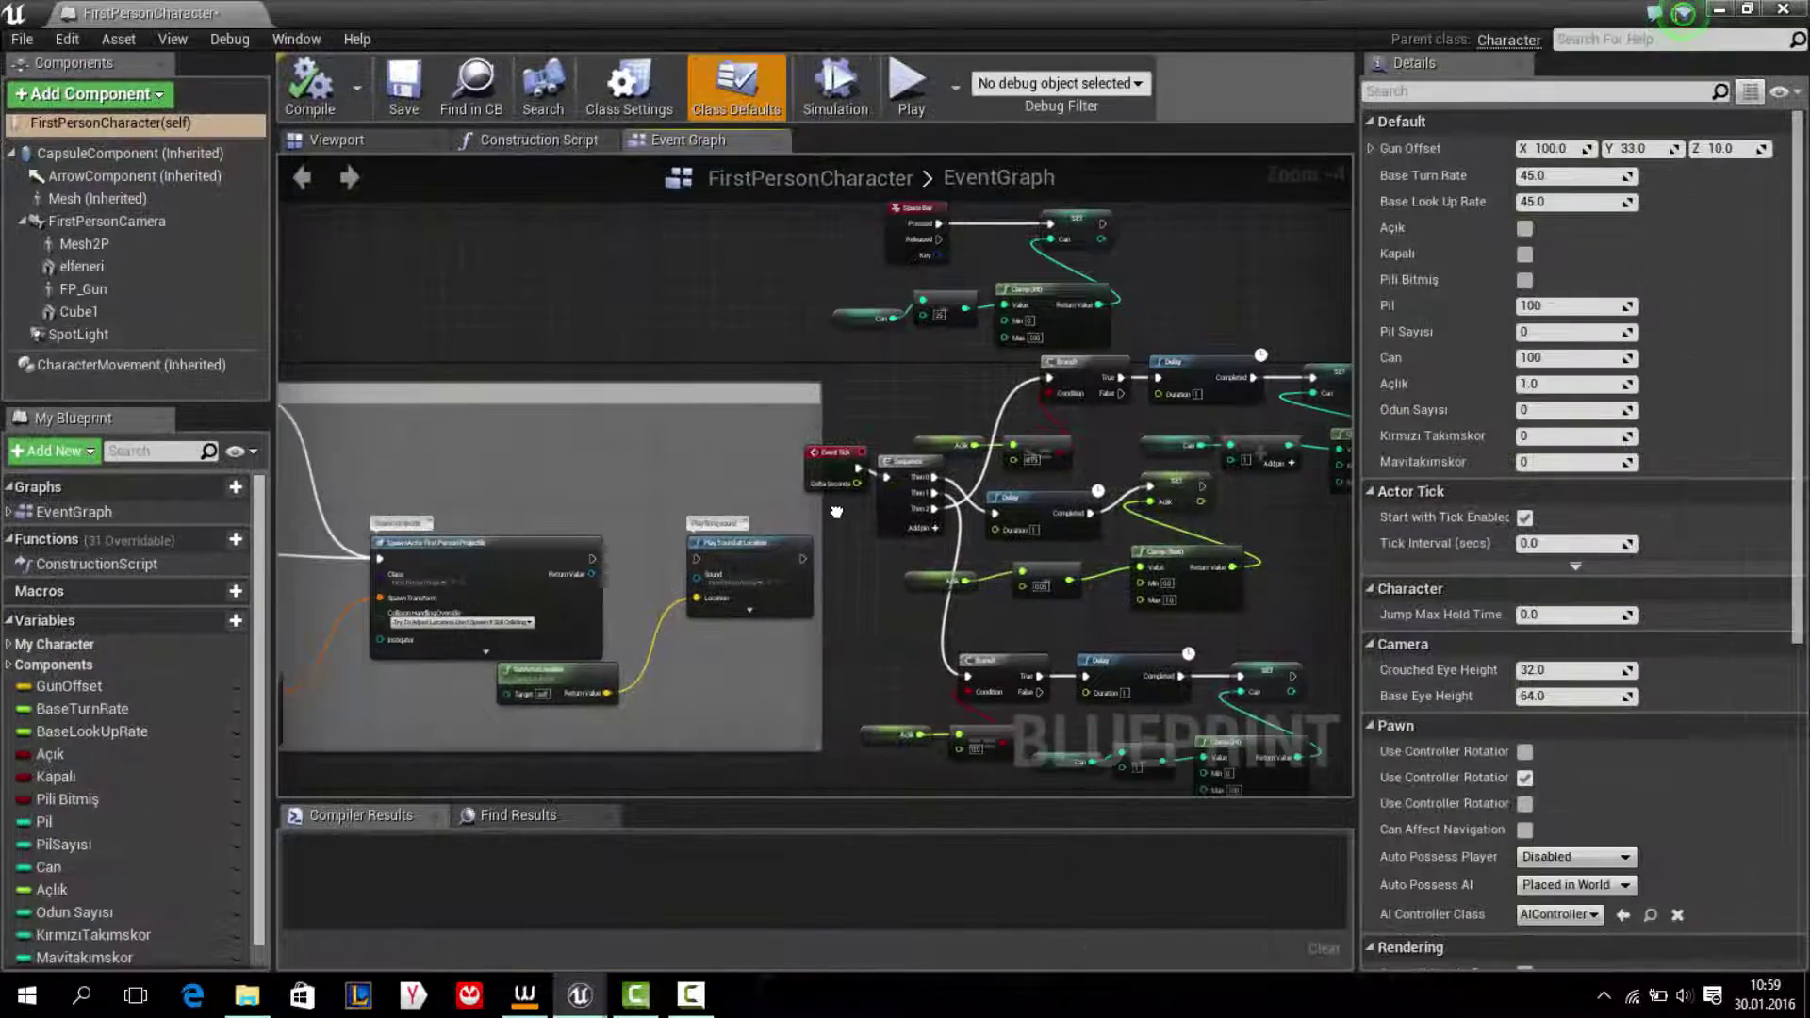
click(340, 140)
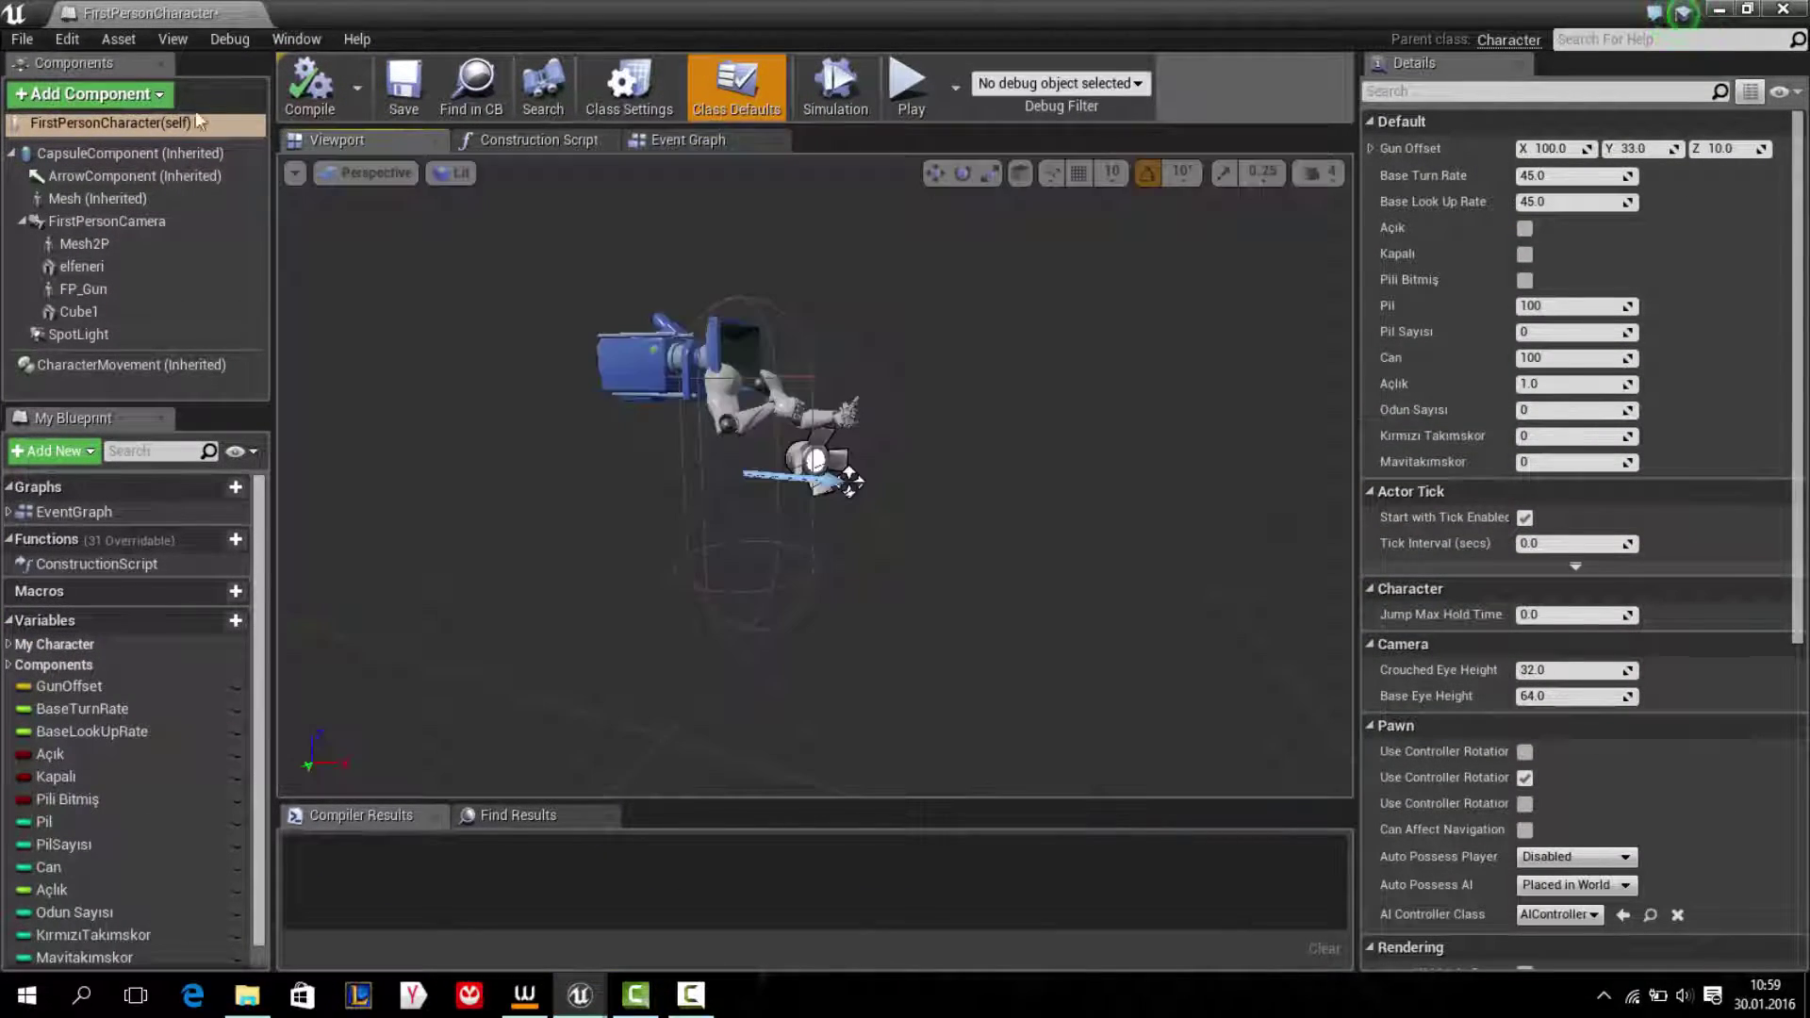
Step: Add a Scene Capture Component 2D from the Rendering section of Add Component
click(111, 98)
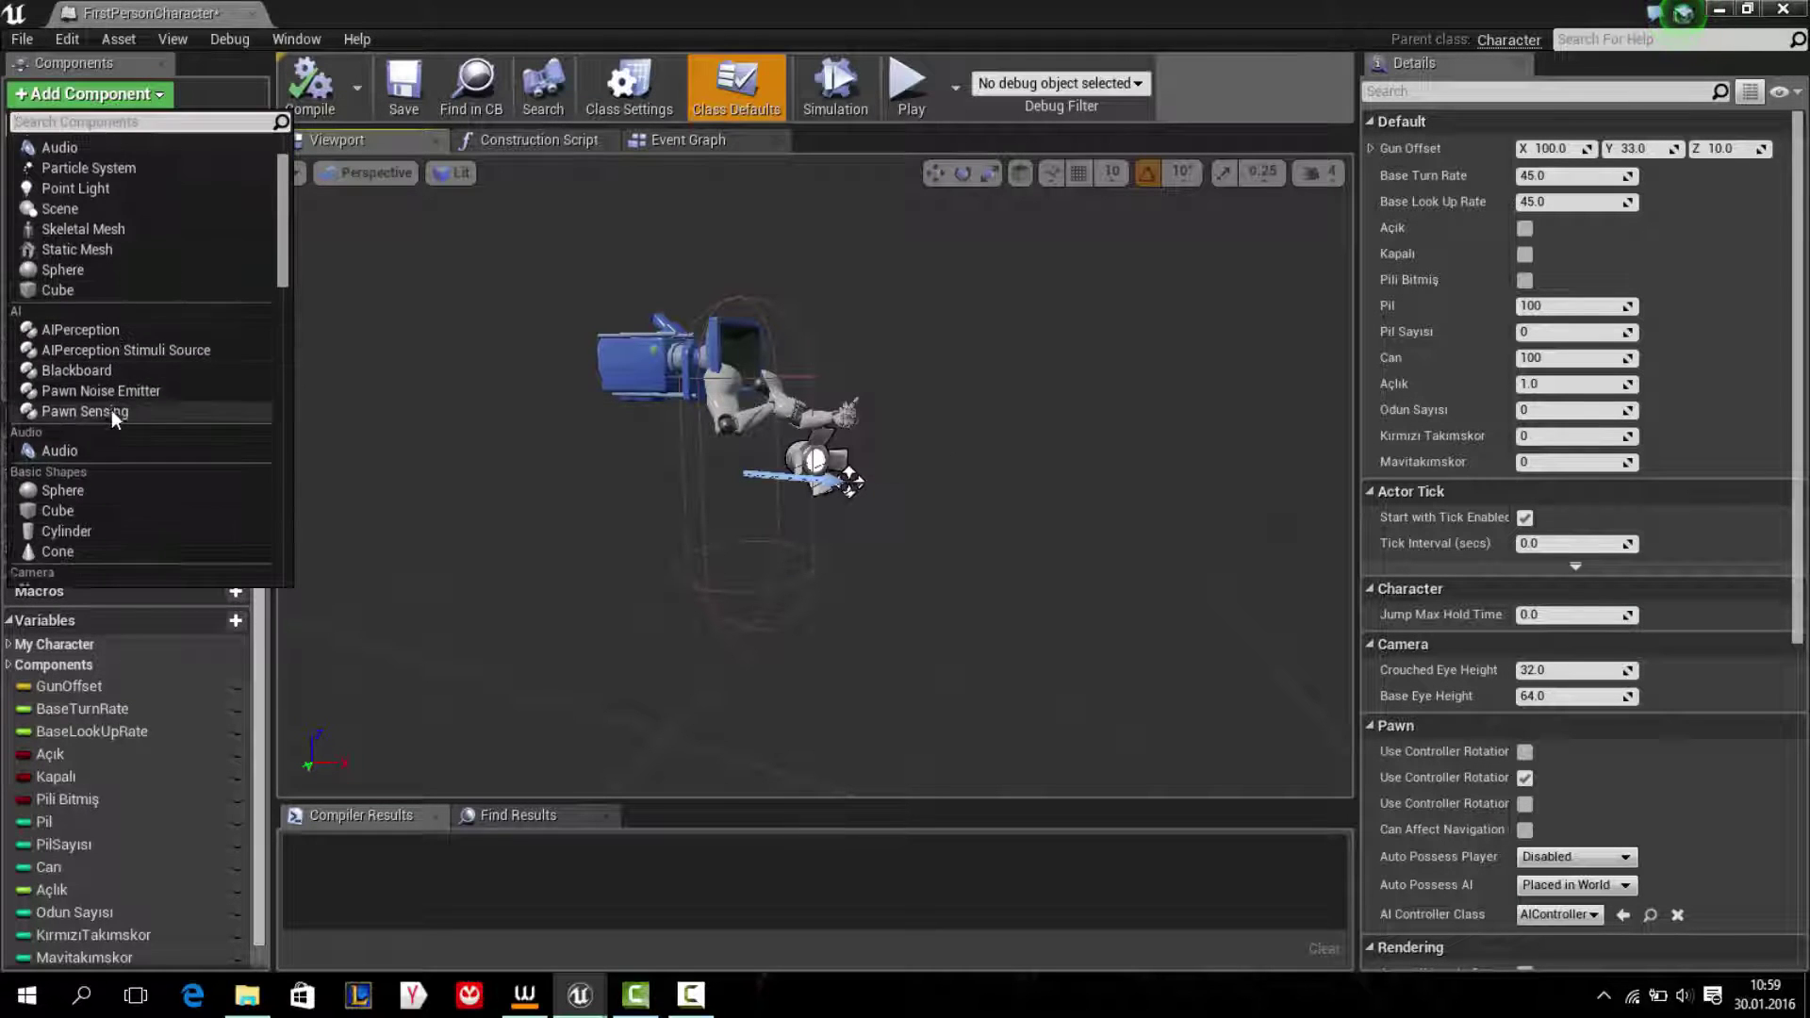
scroll(111, 410, down, 3)
scroll(111, 410, down, 3)
scroll(111, 410, down, 1)
scroll(111, 410, down, 1)
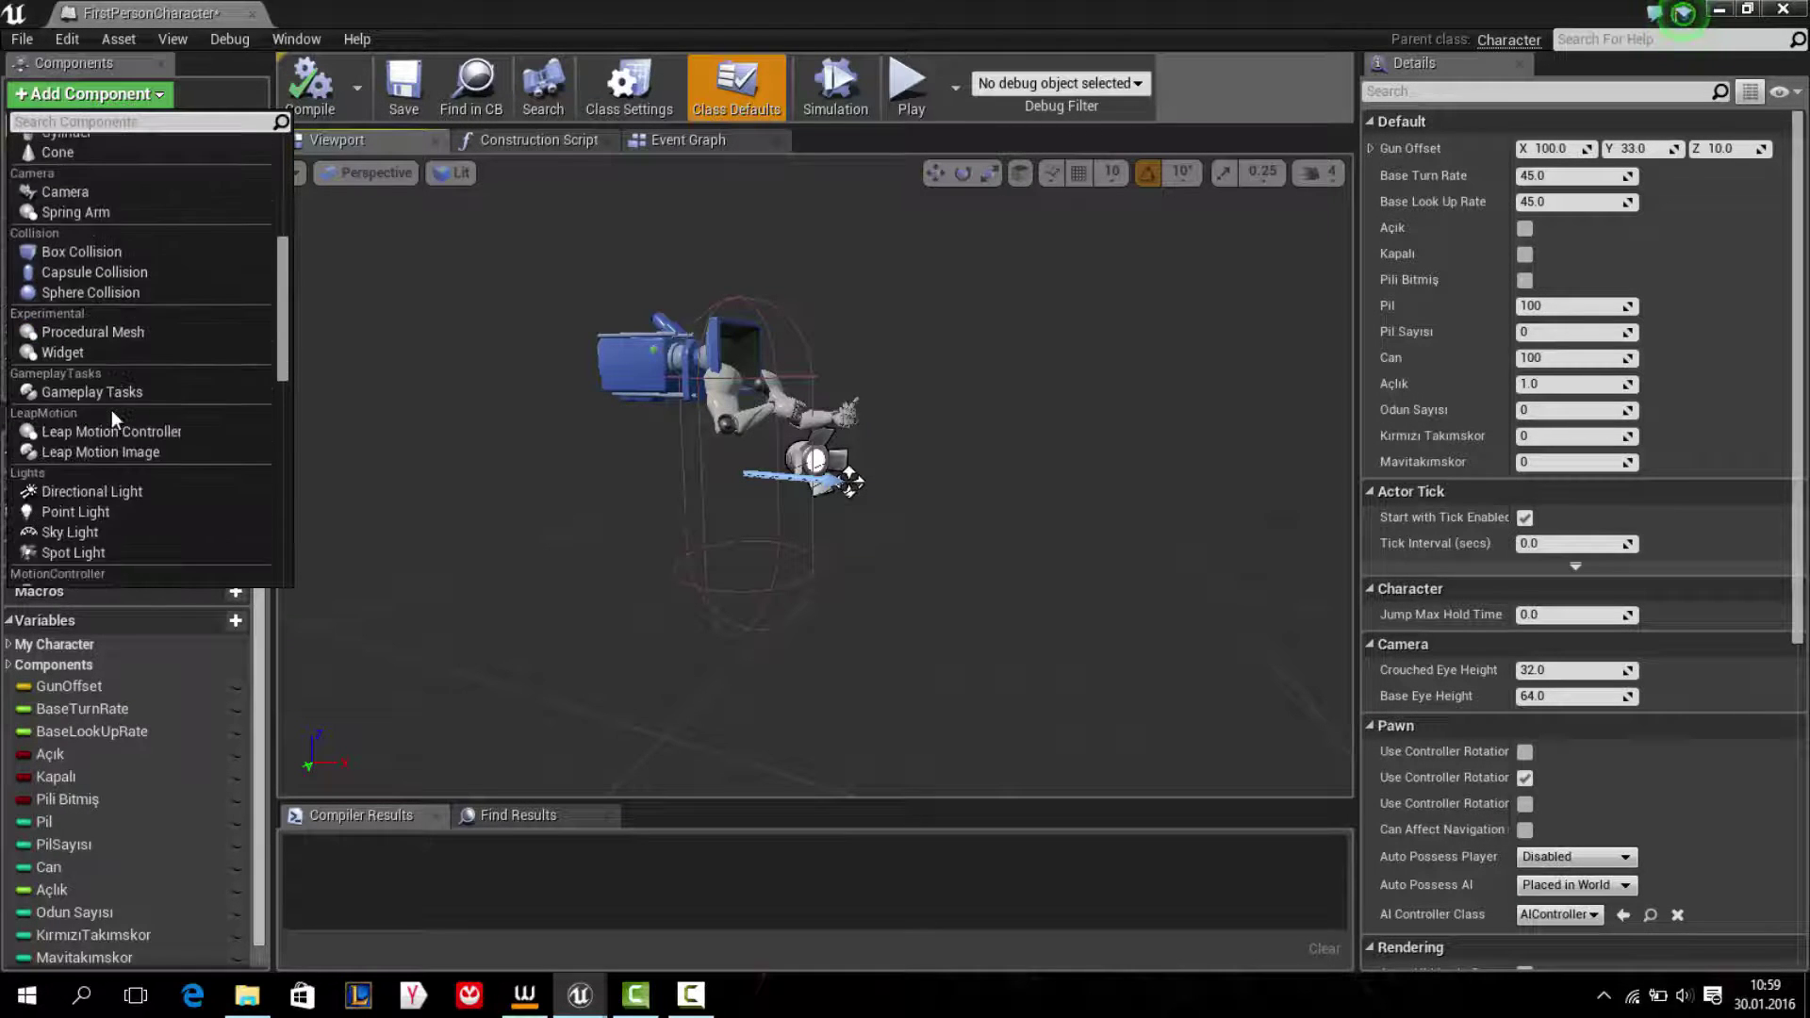
scroll(111, 411, down, 2)
scroll(111, 371, down, 1)
scroll(111, 377, down, 2)
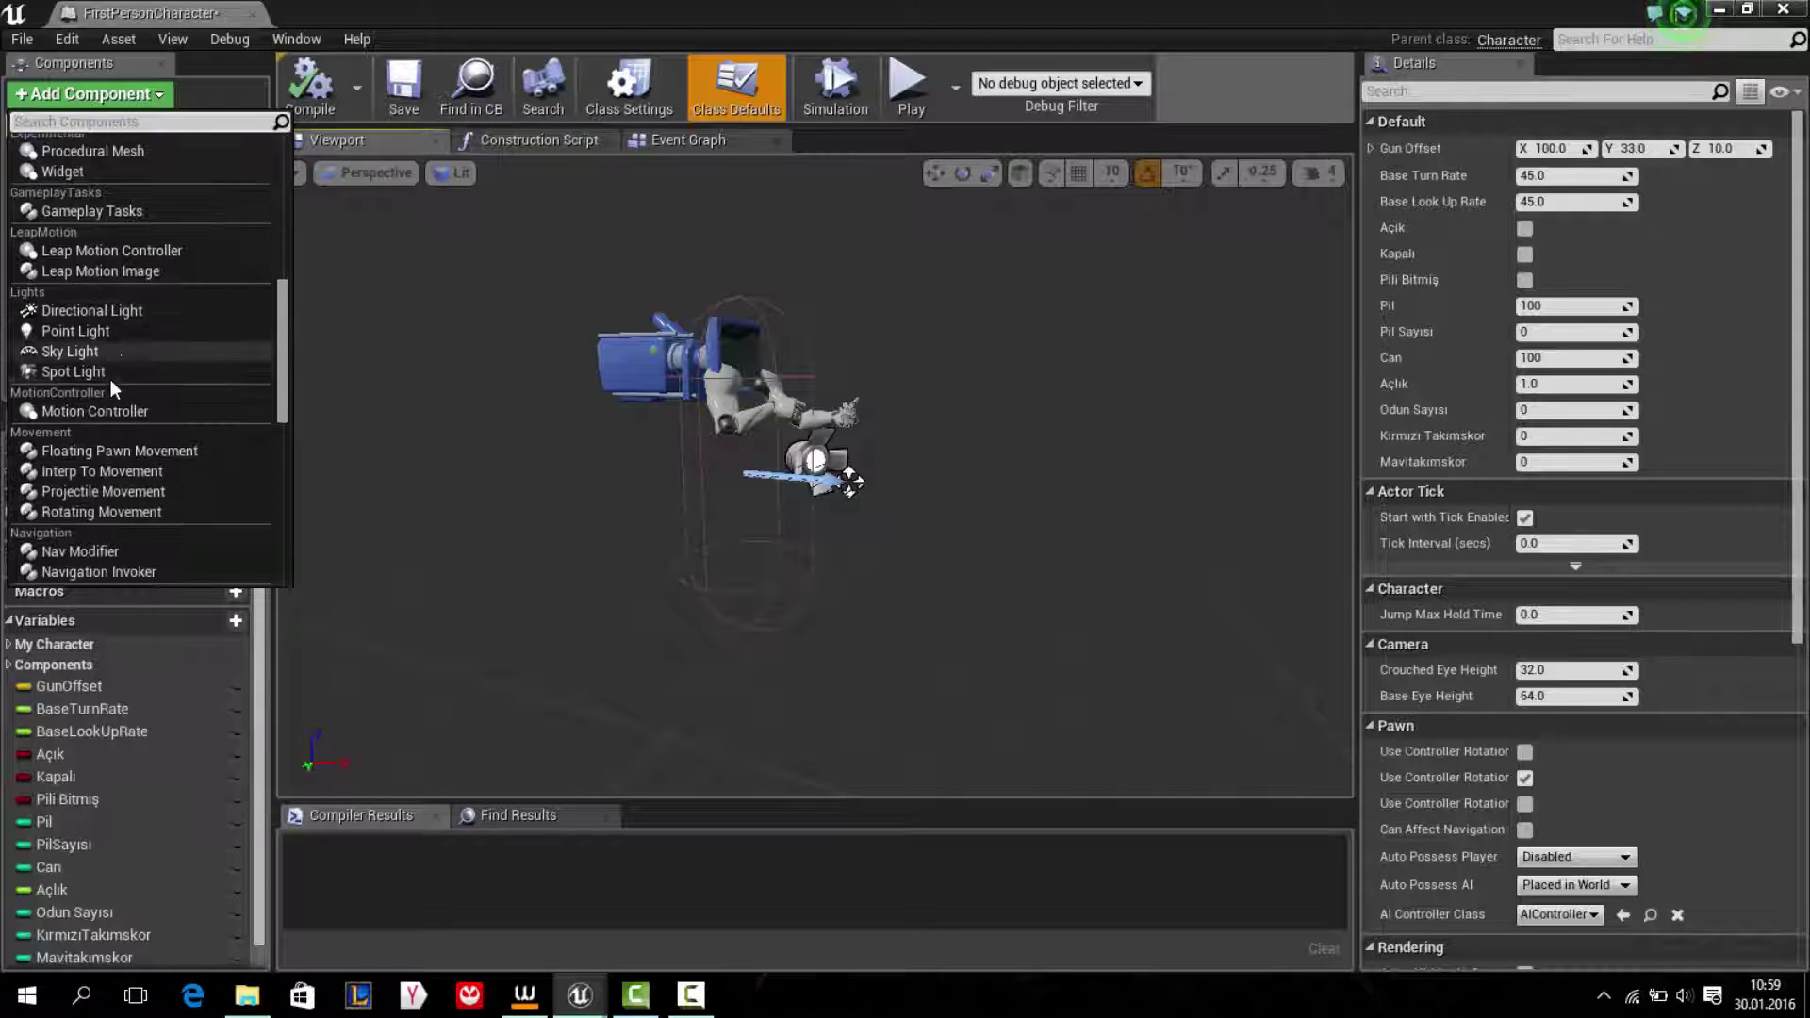
scroll(110, 380, down, 2)
scroll(110, 381, down, 1)
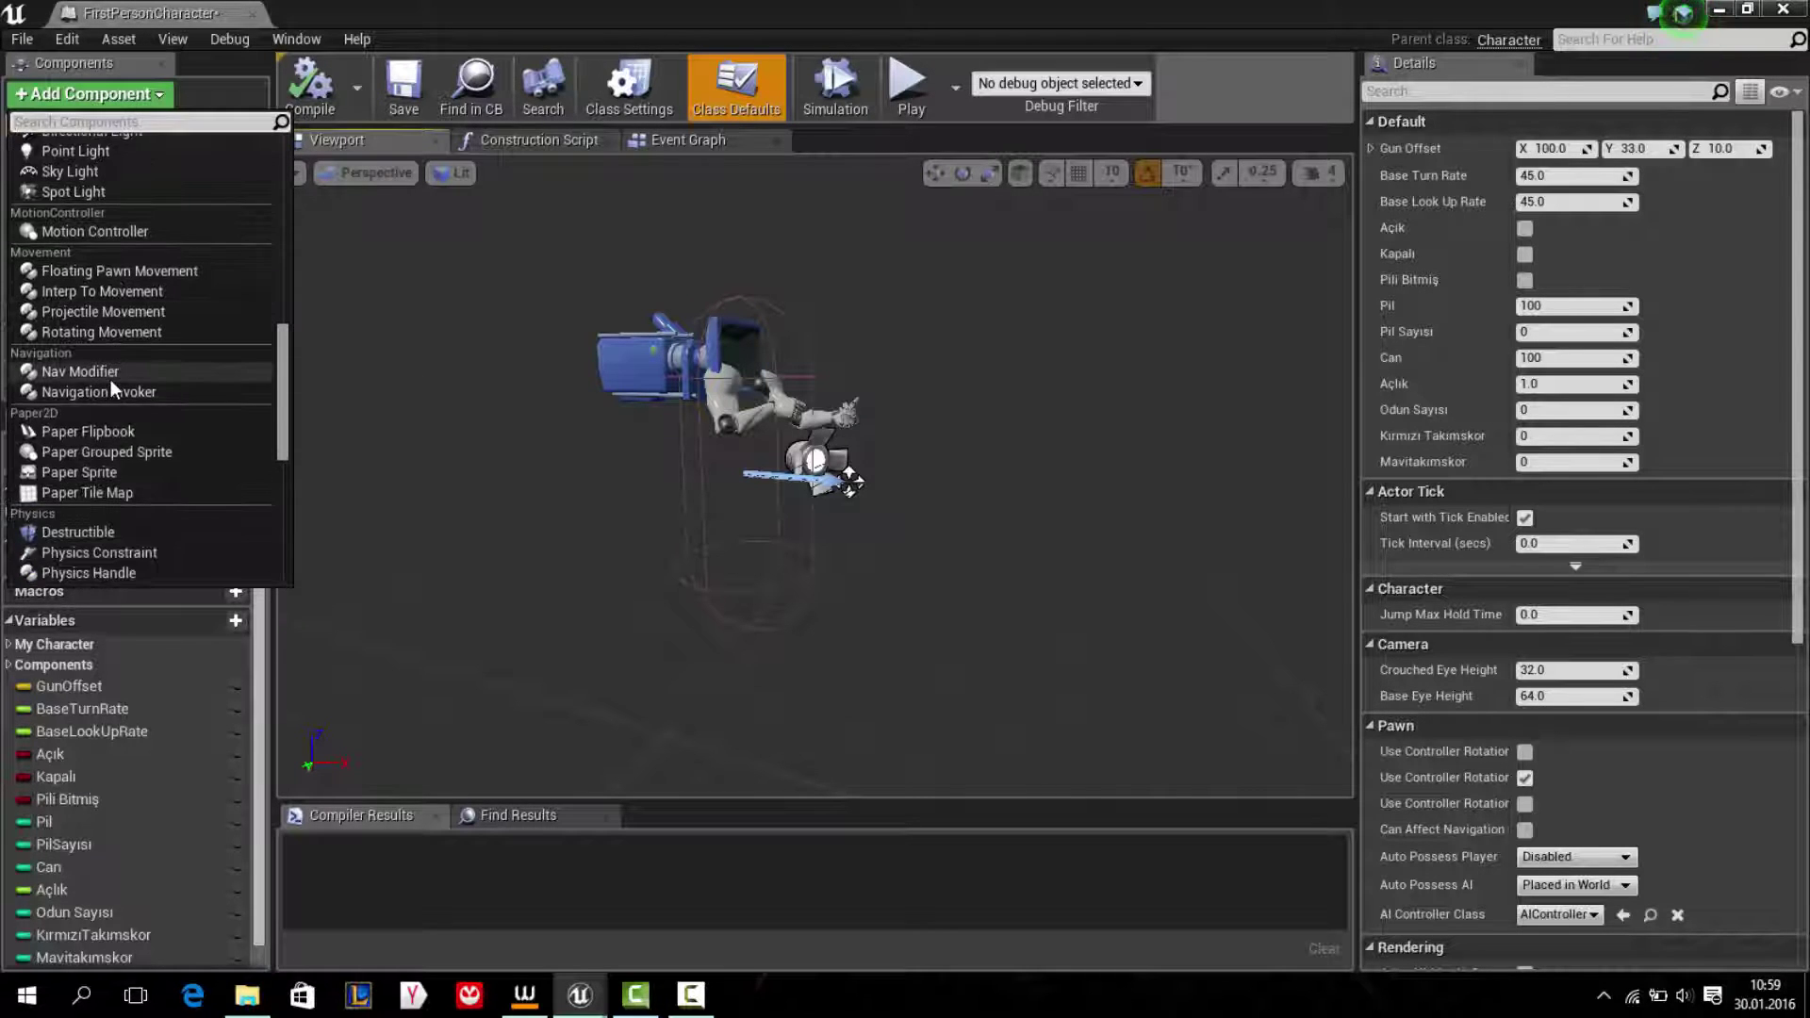
scroll(110, 379, down, 1)
scroll(110, 379, down, 1)
scroll(110, 379, down, 2)
scroll(110, 379, down, 1)
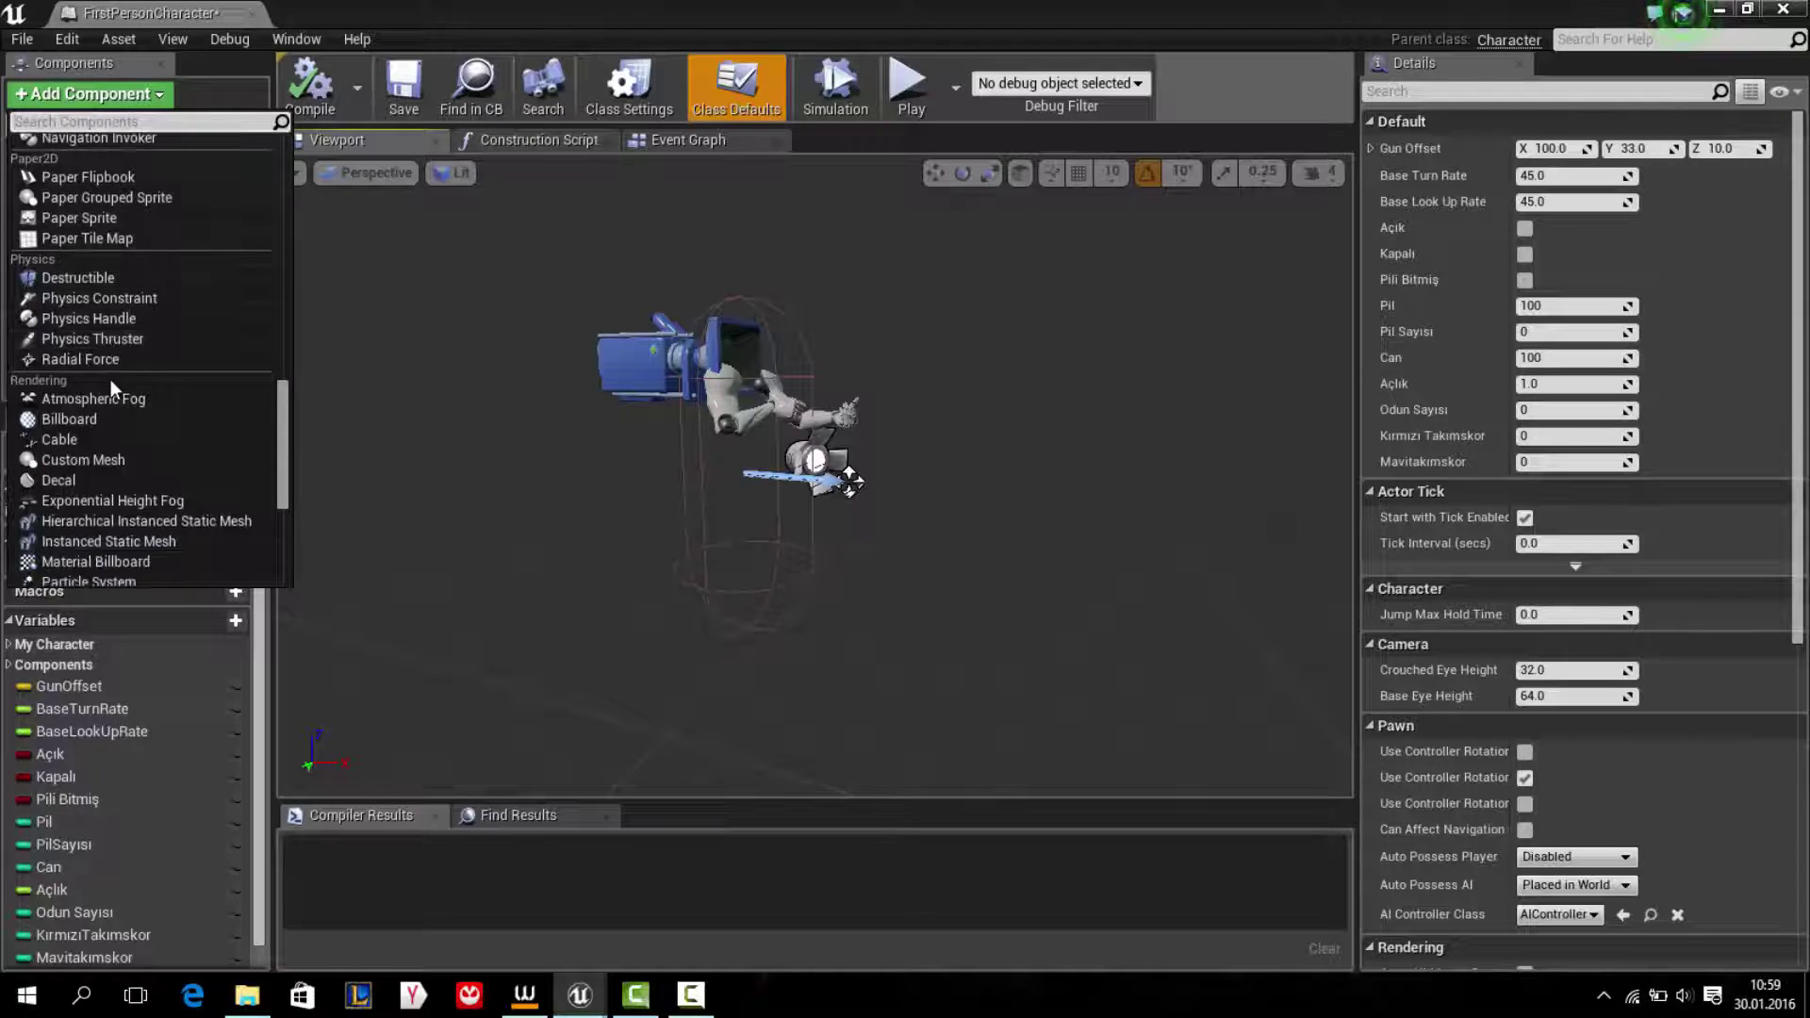
scroll(117, 399, down, 4)
scroll(117, 400, down, 1)
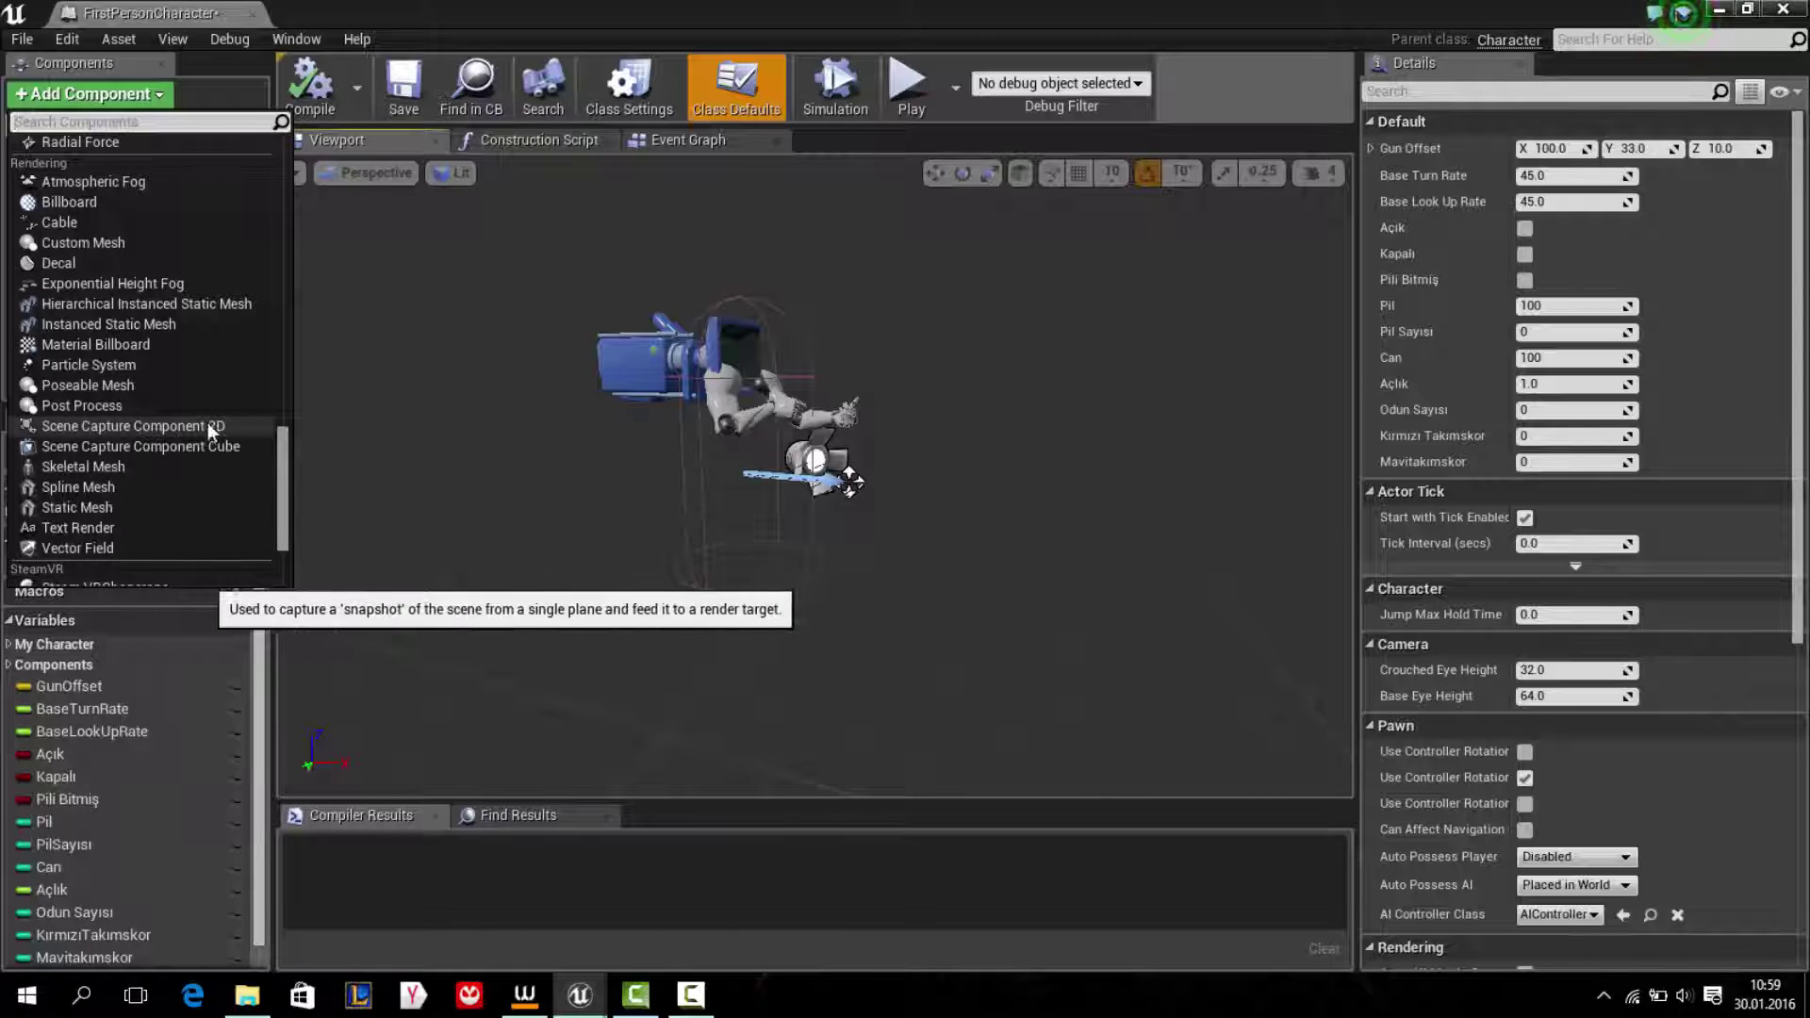
click(179, 425)
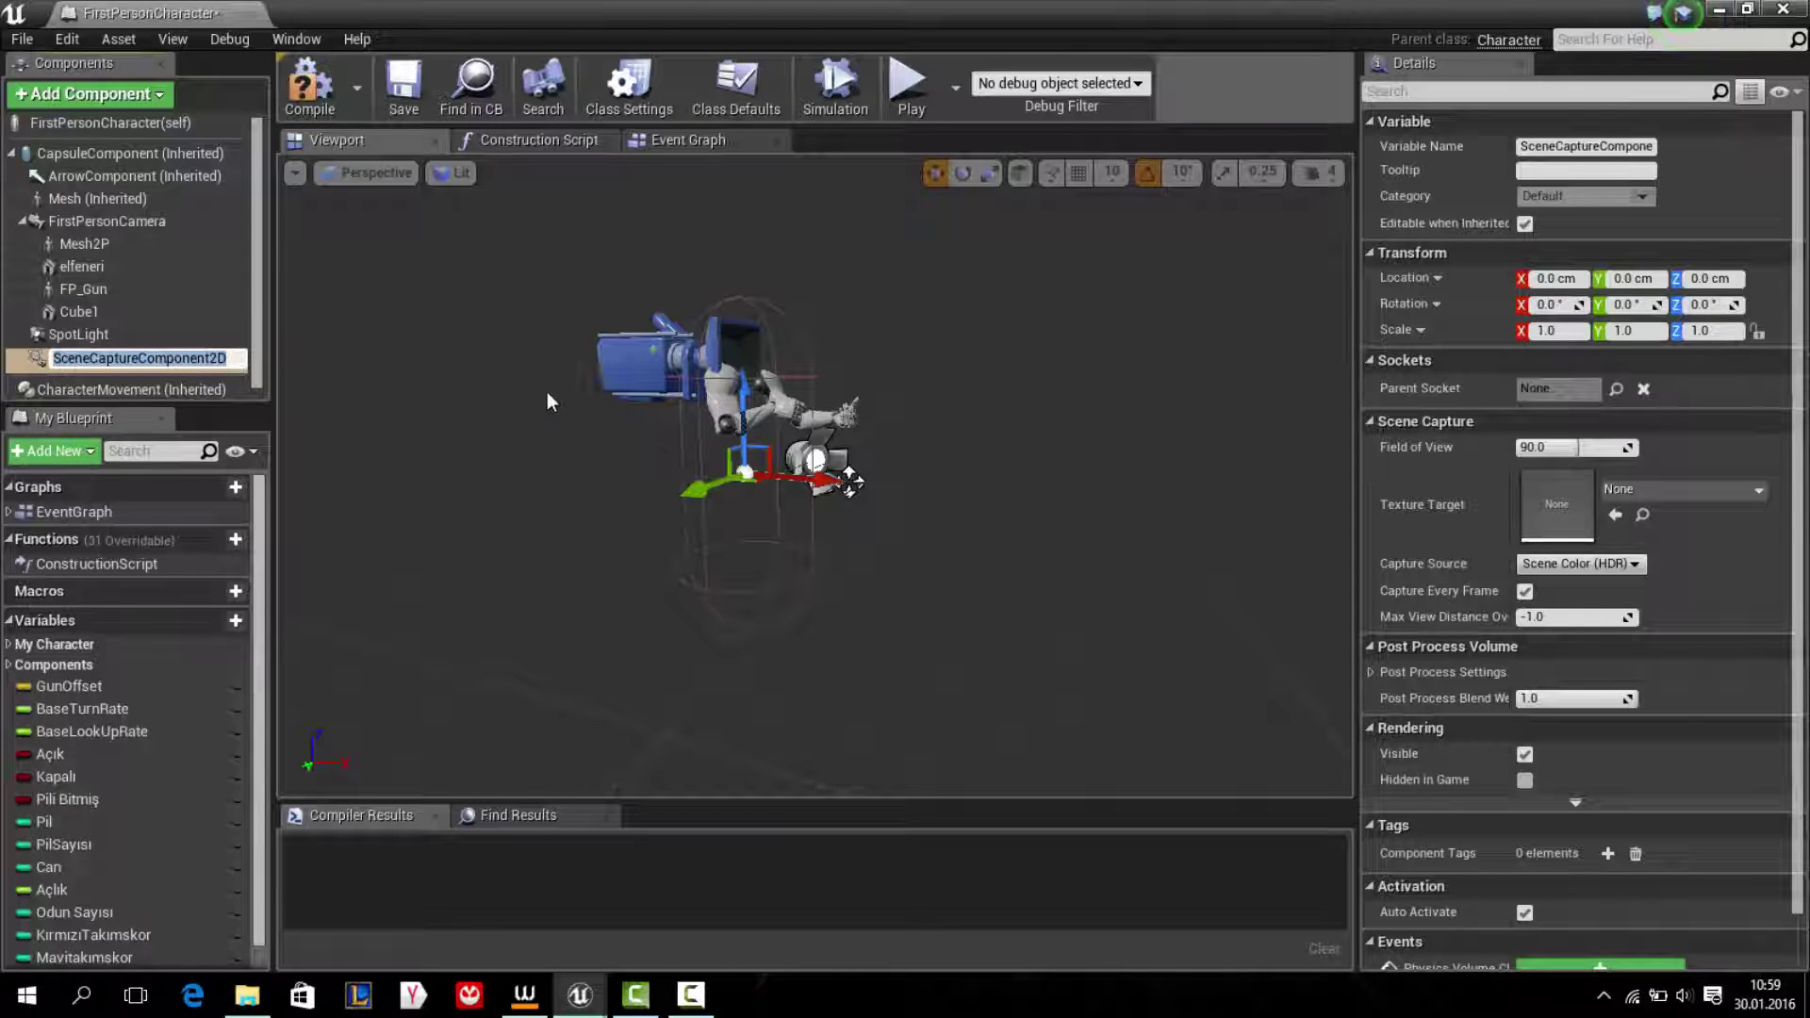
Step: Move the SceneCaptureComponent2D up to Z 598.185 and pitch it to -90, facing straight down
mouse_move(558, 394)
mouse_down()
mouse_move(559, 339)
mouse_move(528, 584)
mouse_move(650, 365)
mouse_up()
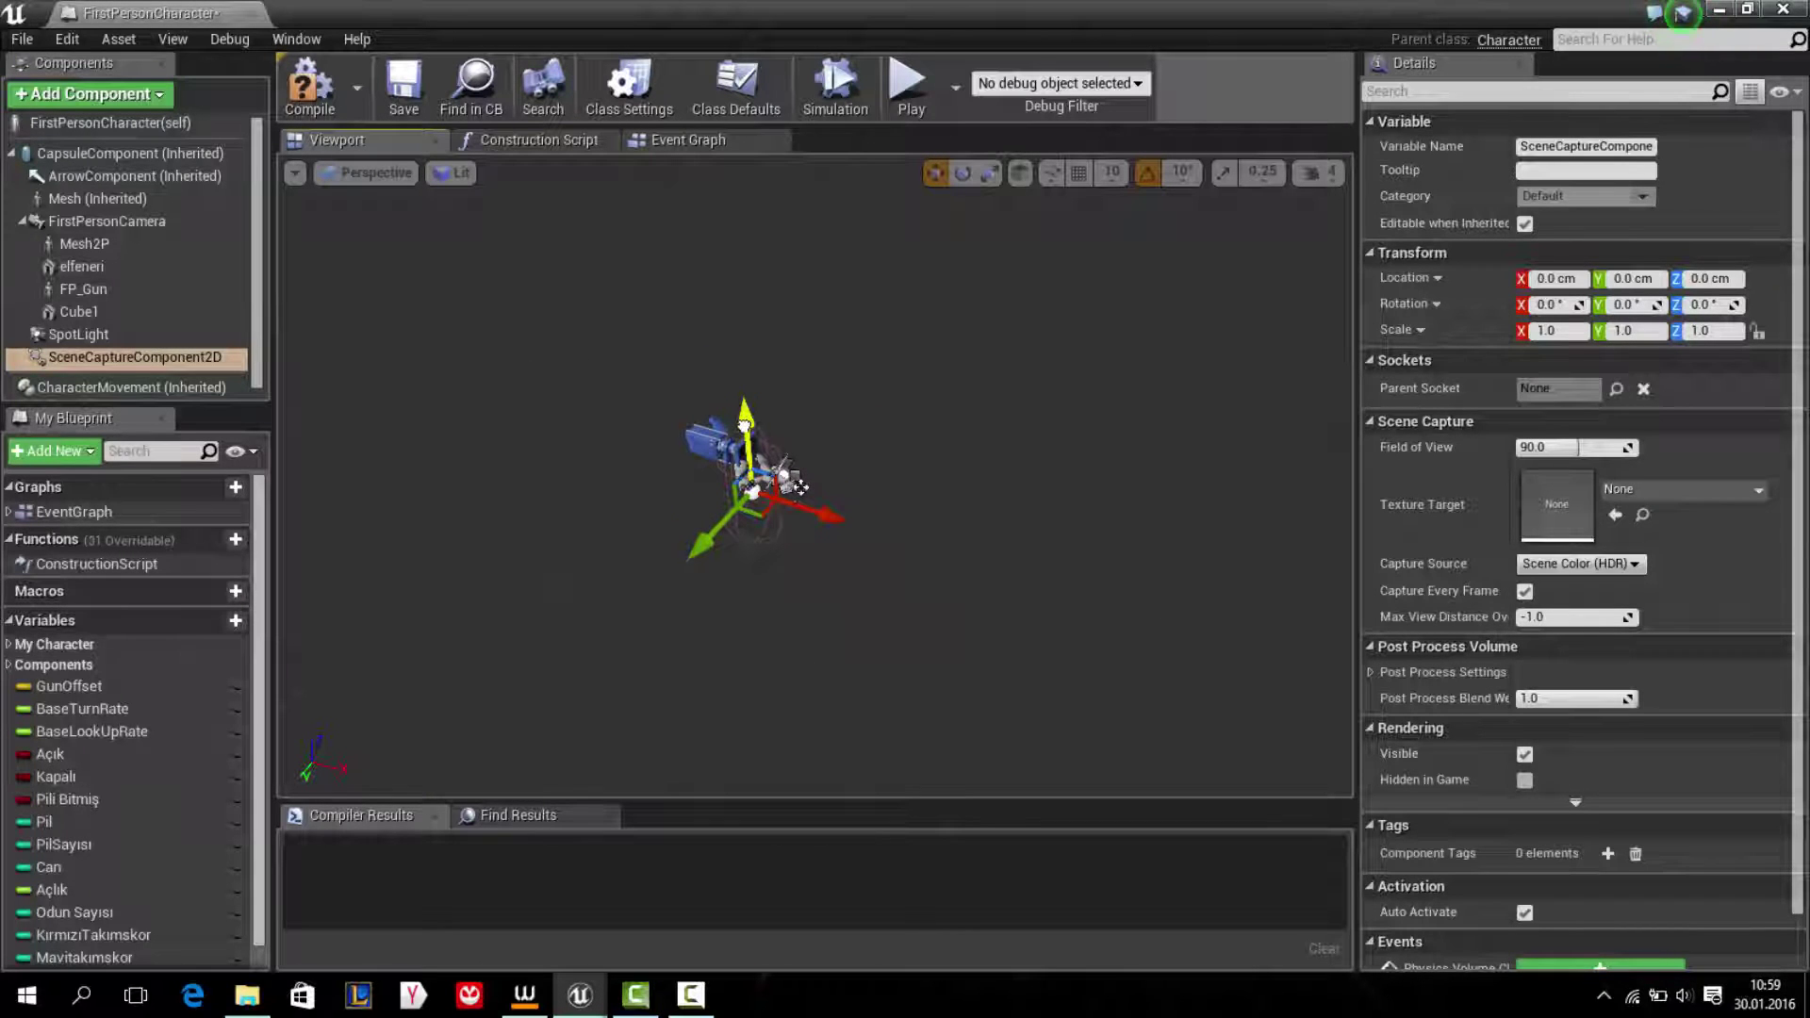
drag(800, 487, 847, 391)
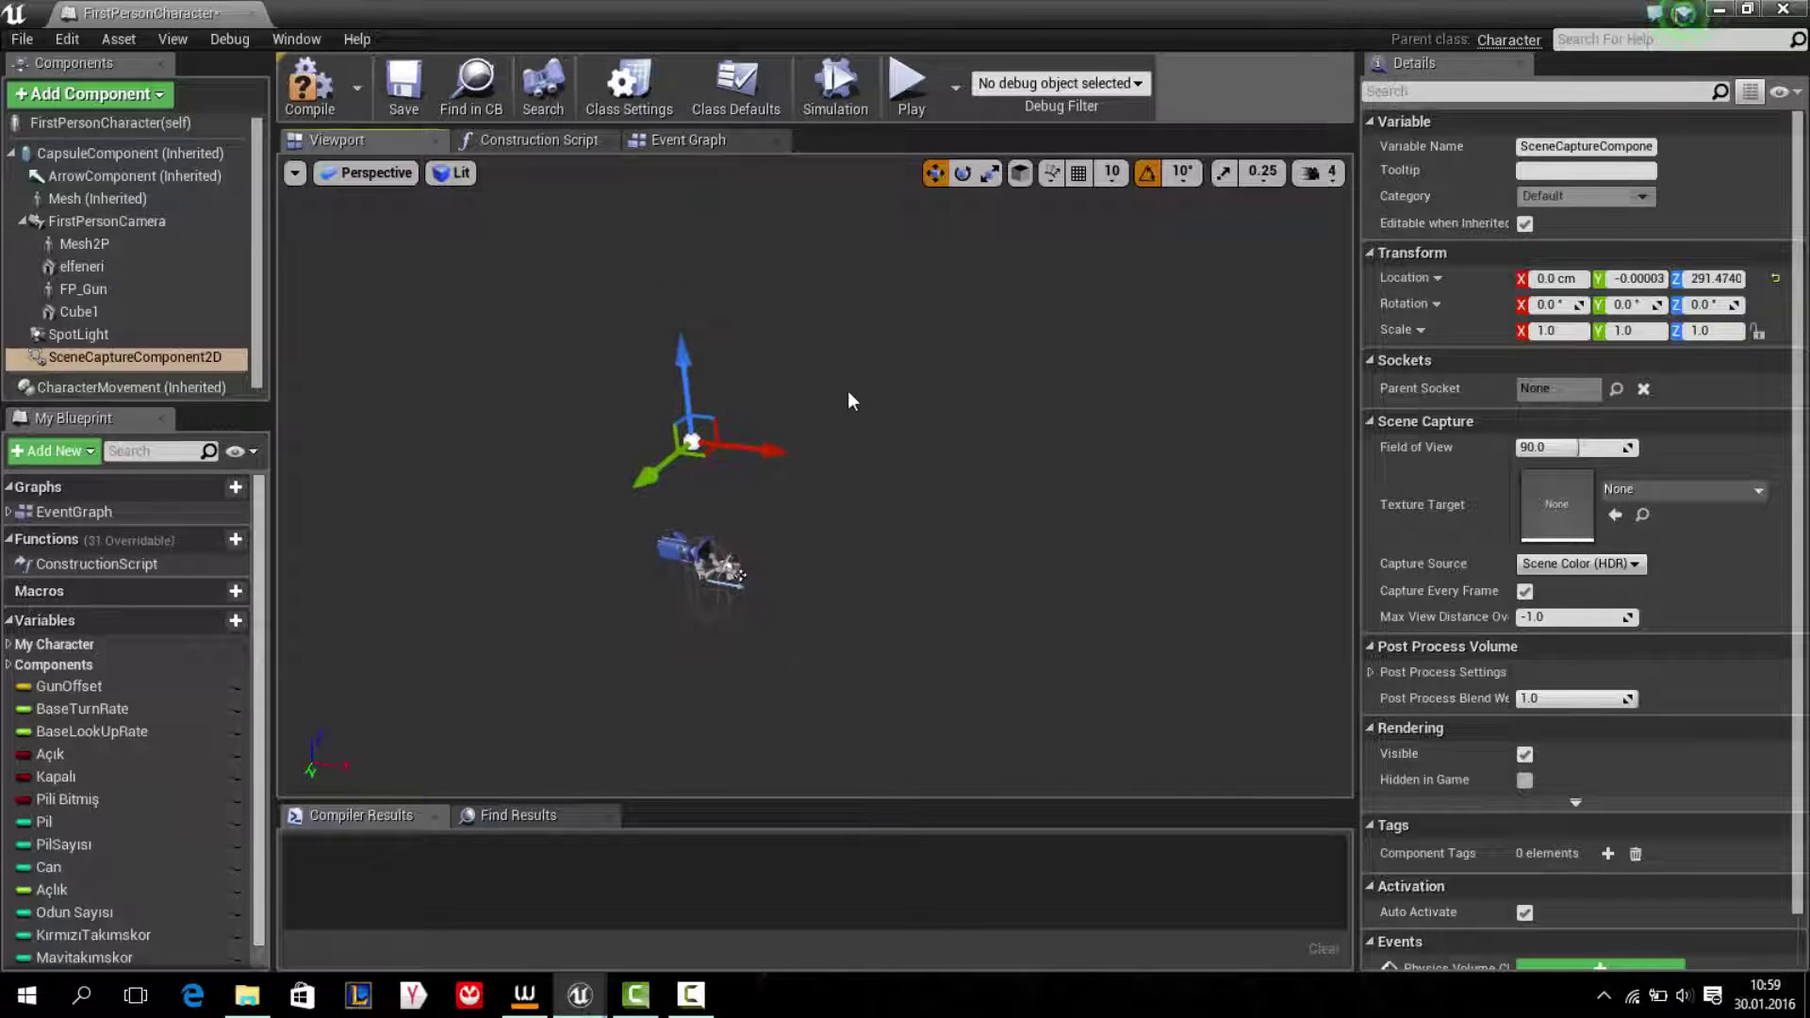
drag(686, 377, 736, 212)
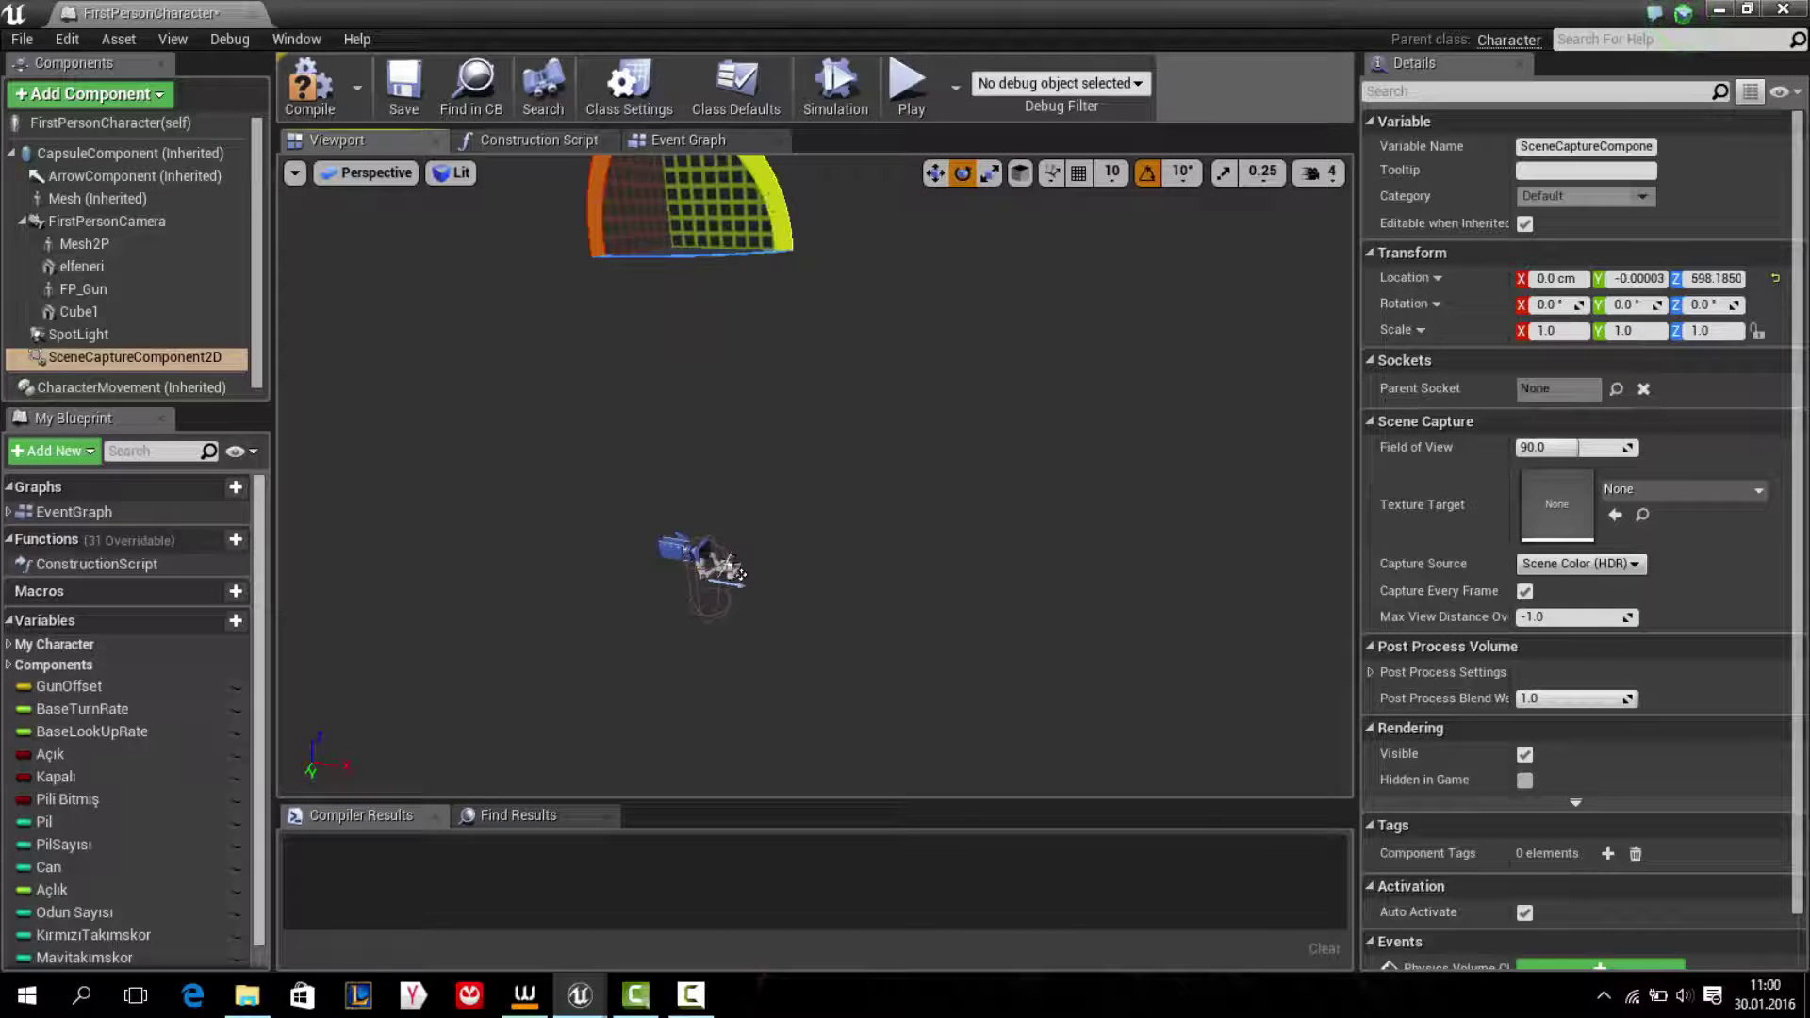
mouse_move(763, 177)
mouse_down()
mouse_move(745, 377)
mouse_move(685, 381)
mouse_up()
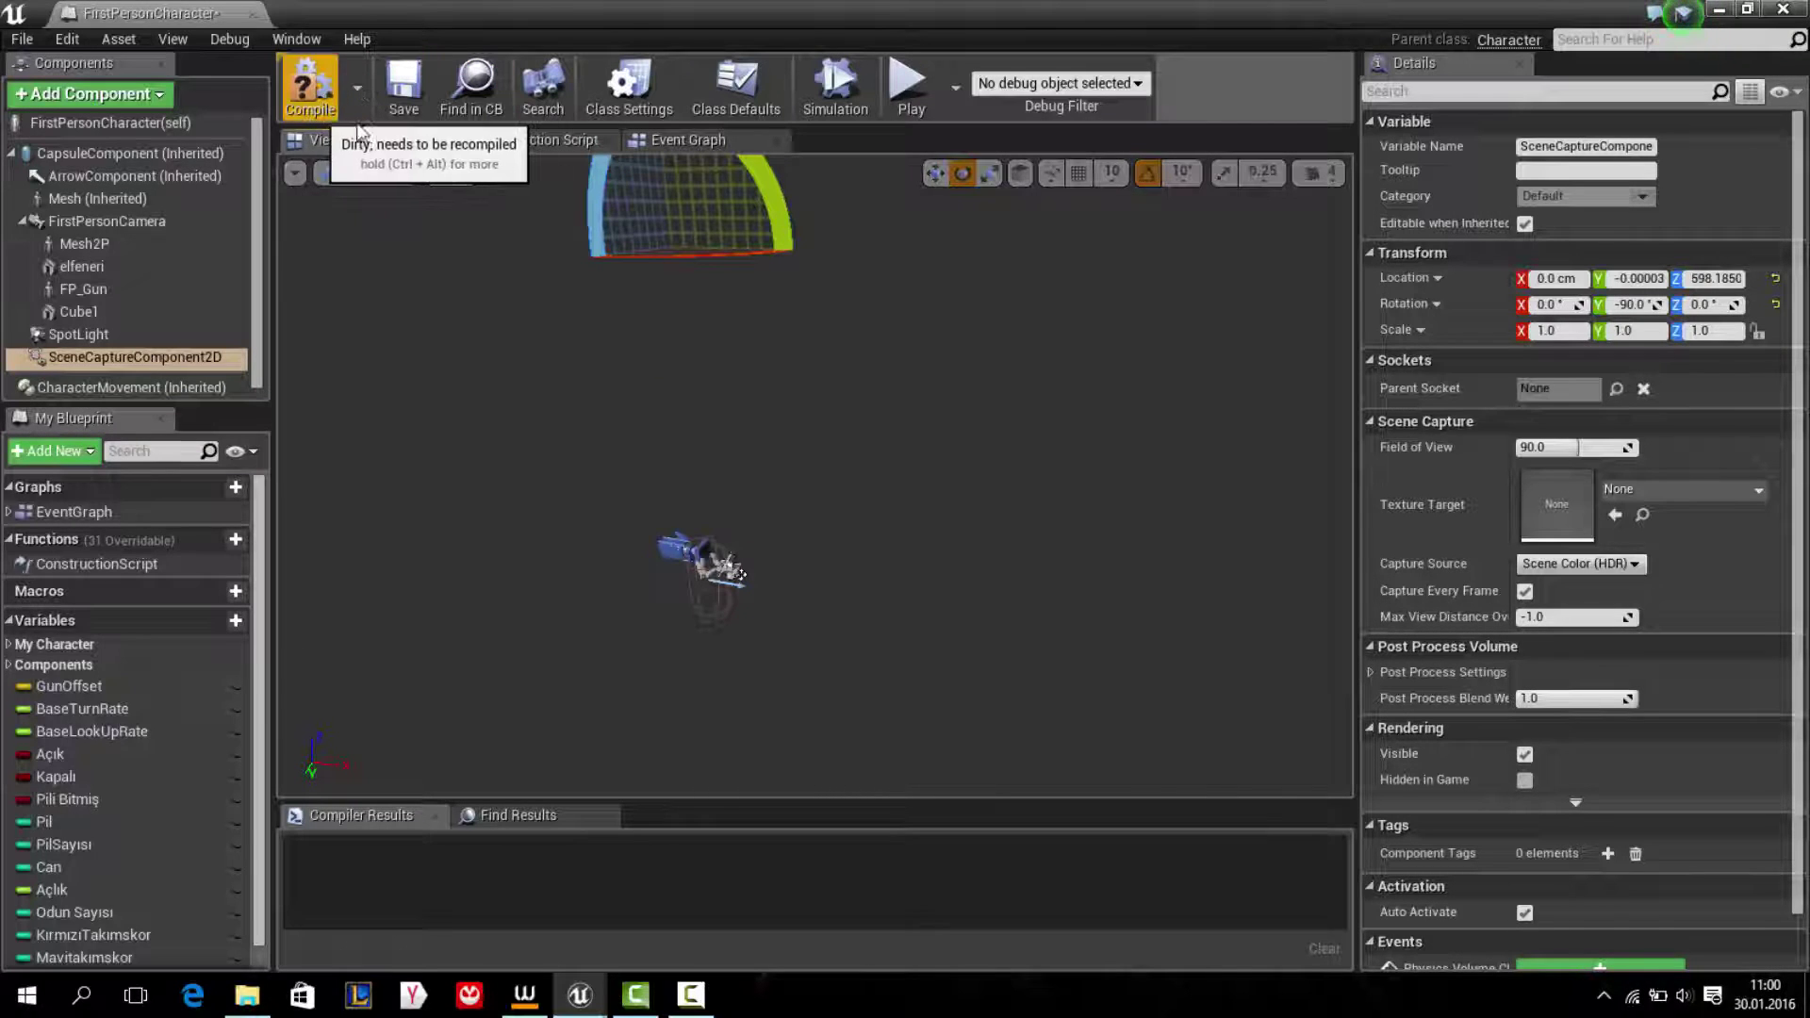
Step: Set the scene capture's Texture Target to Minimap and compile the FirstPersonCharacter blueprint
click(1641, 489)
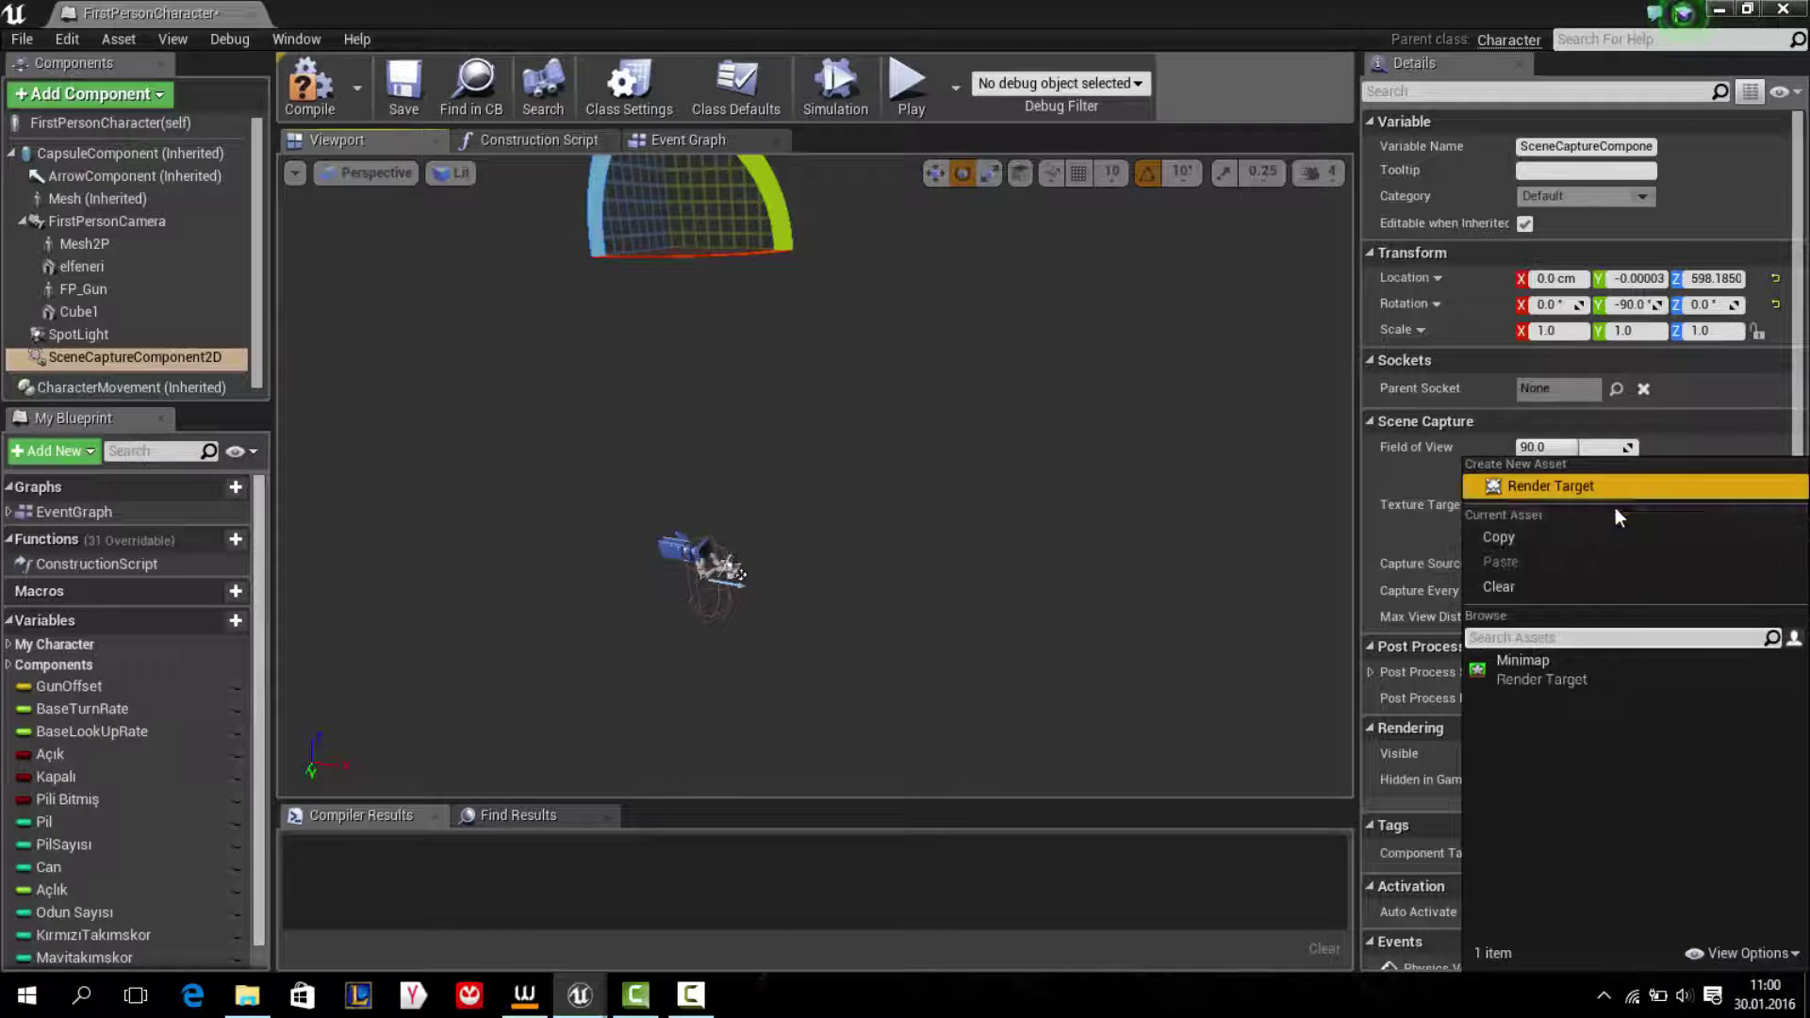
click(1519, 675)
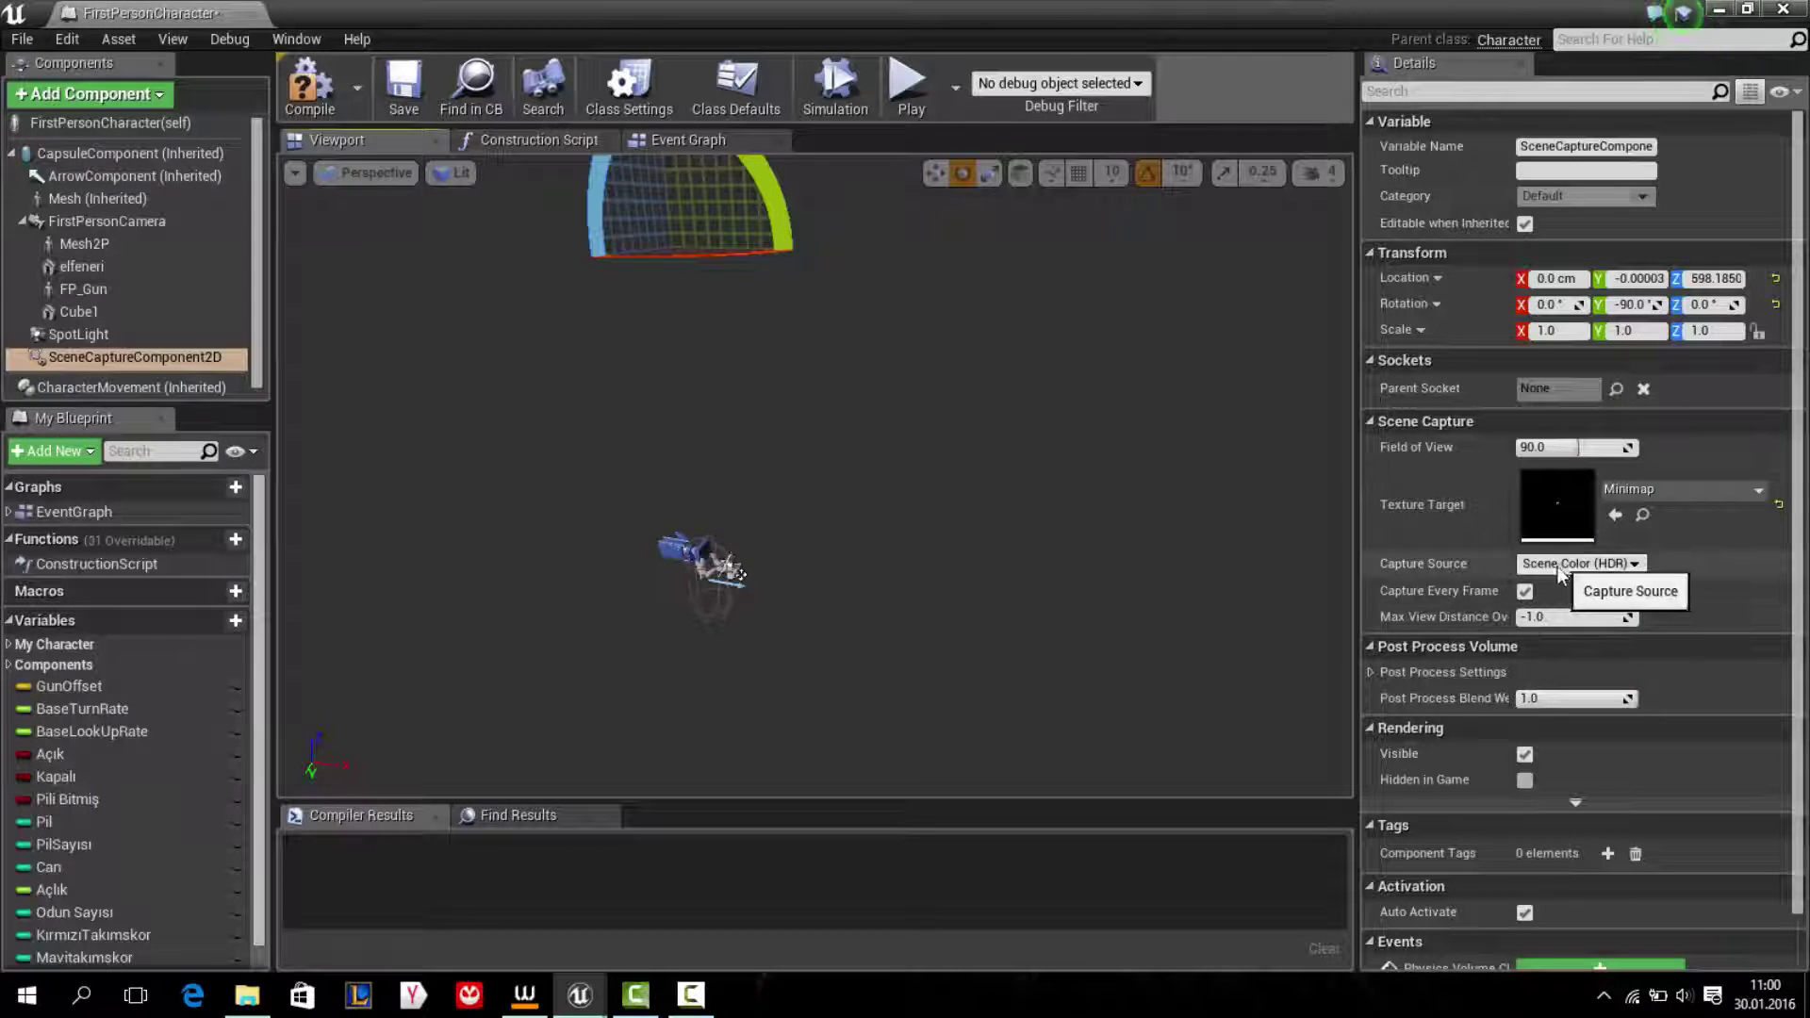
drag(742, 574, 1119, 420)
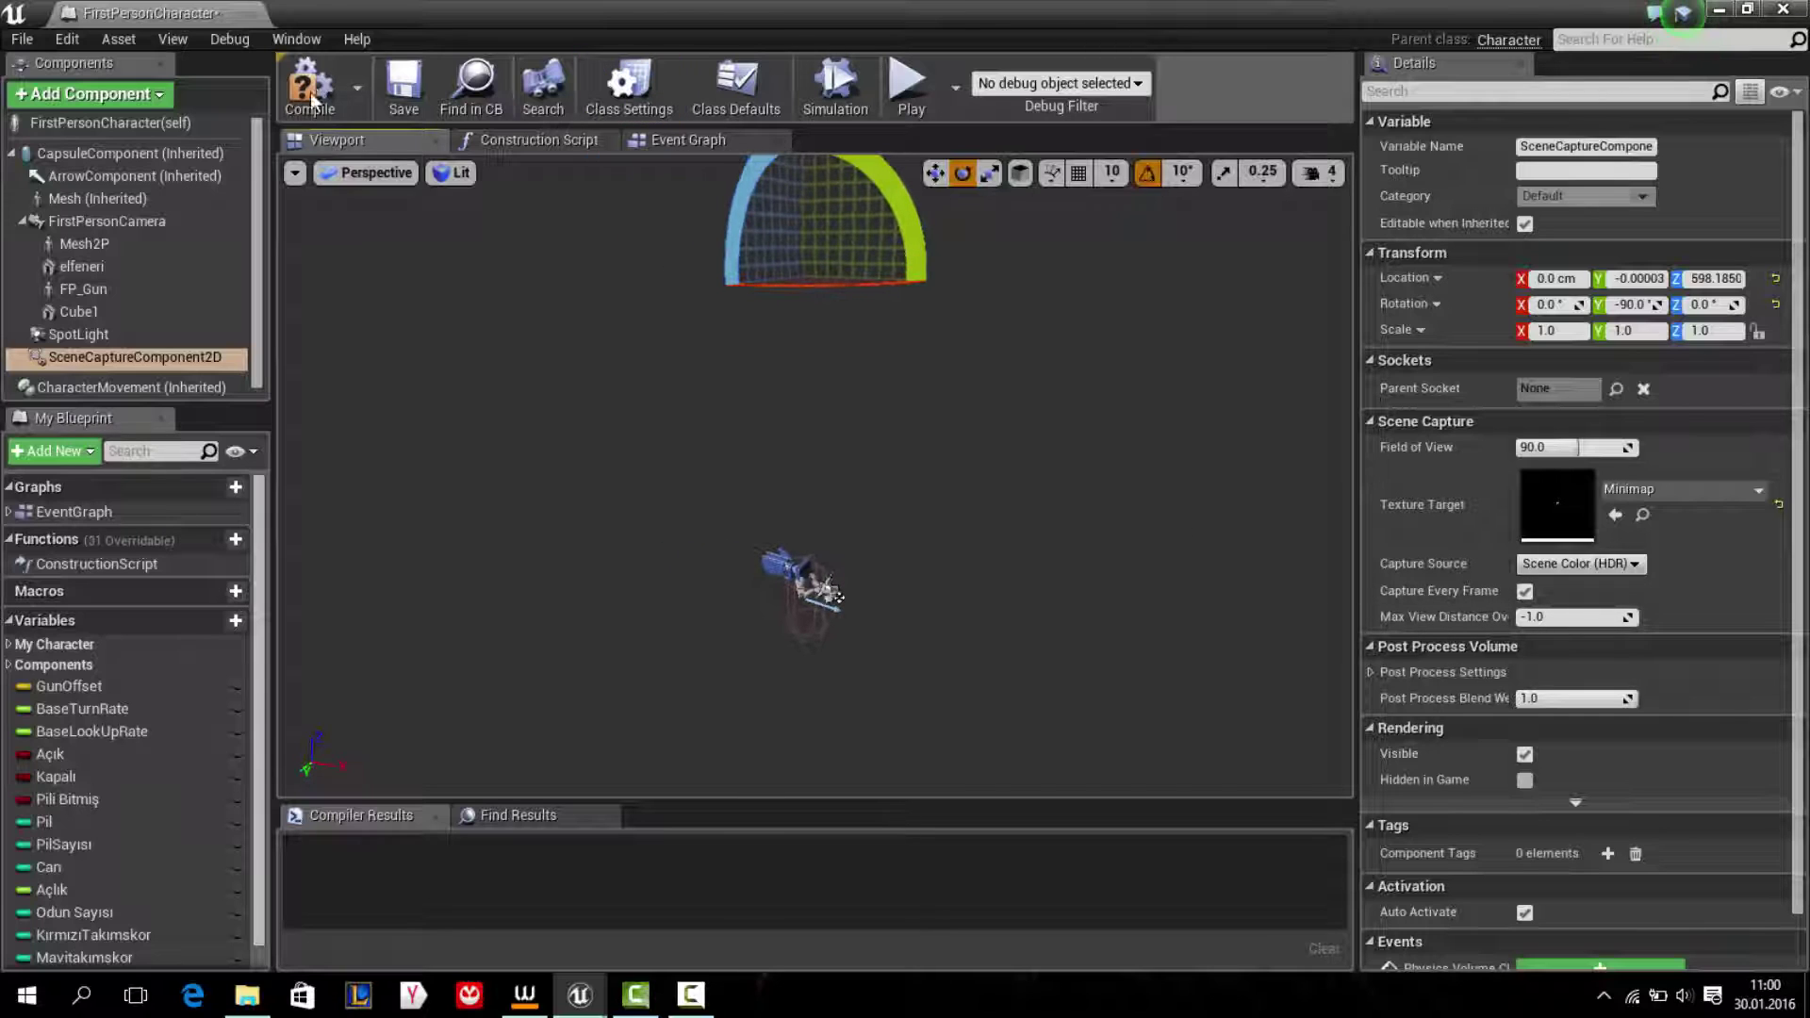
click(405, 94)
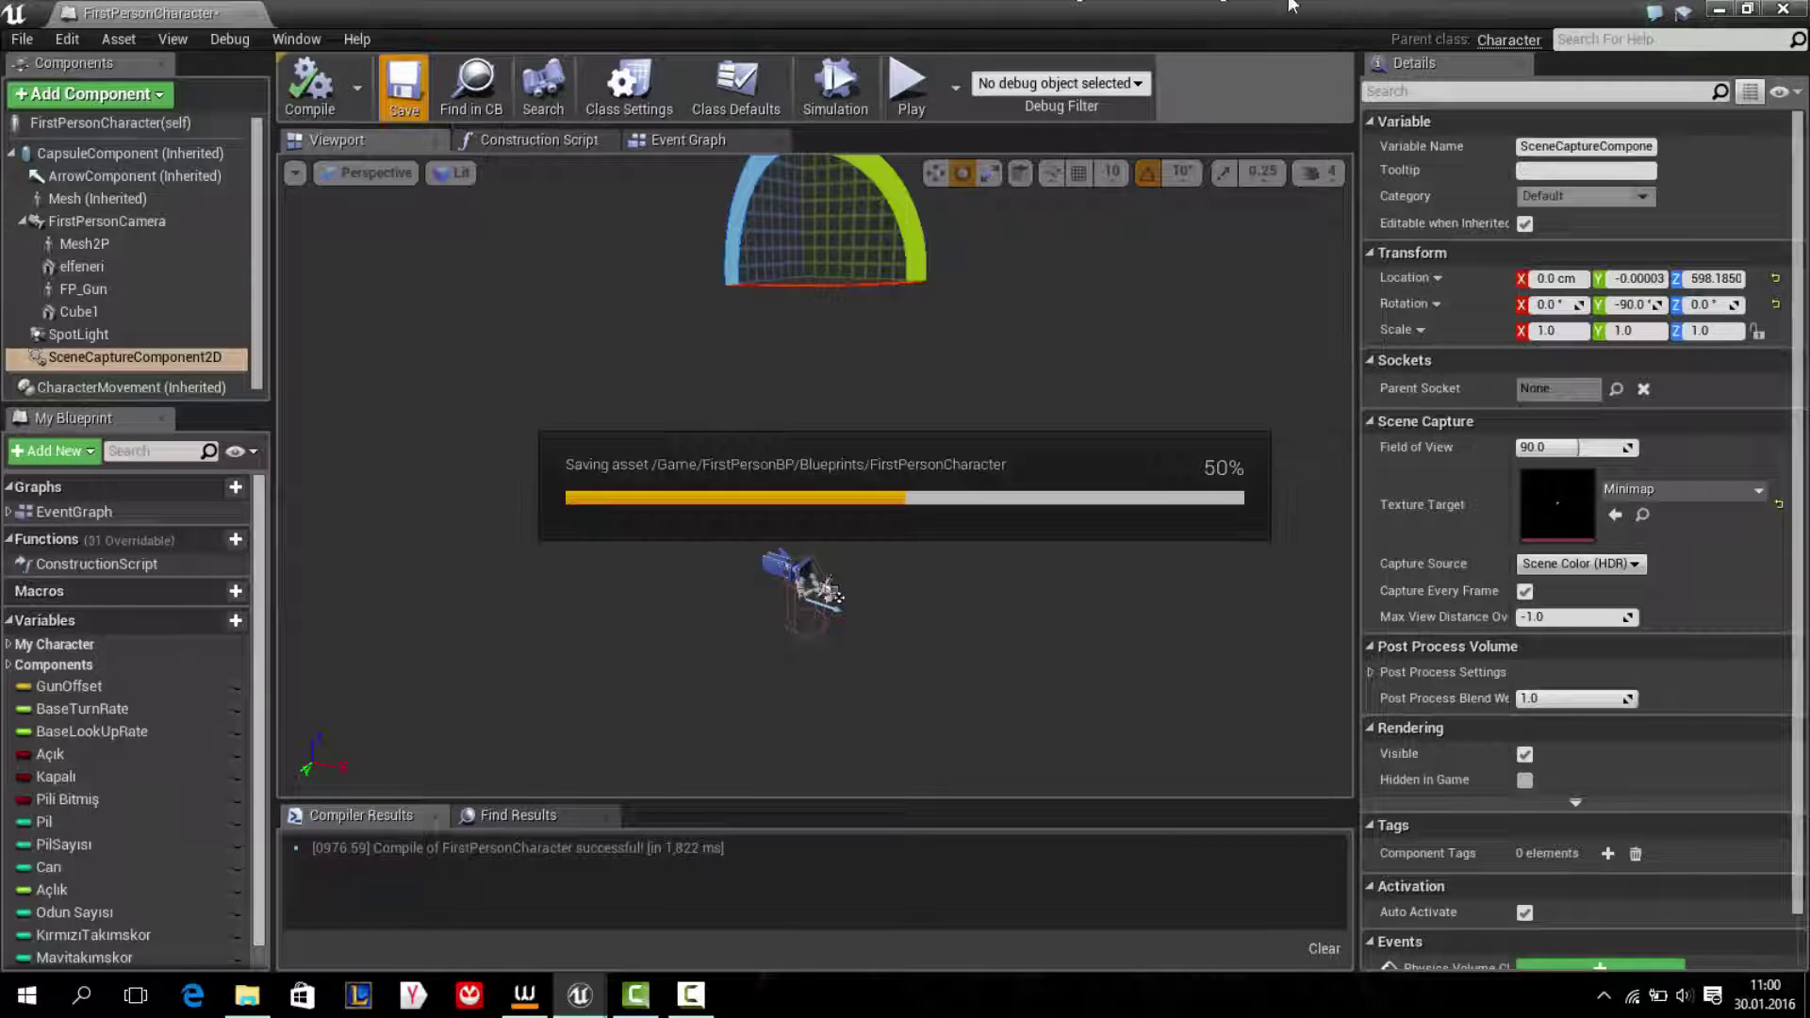
Step: Save the character blueprint and open Minimap_Mat from the root Content folder
click(1732, 13)
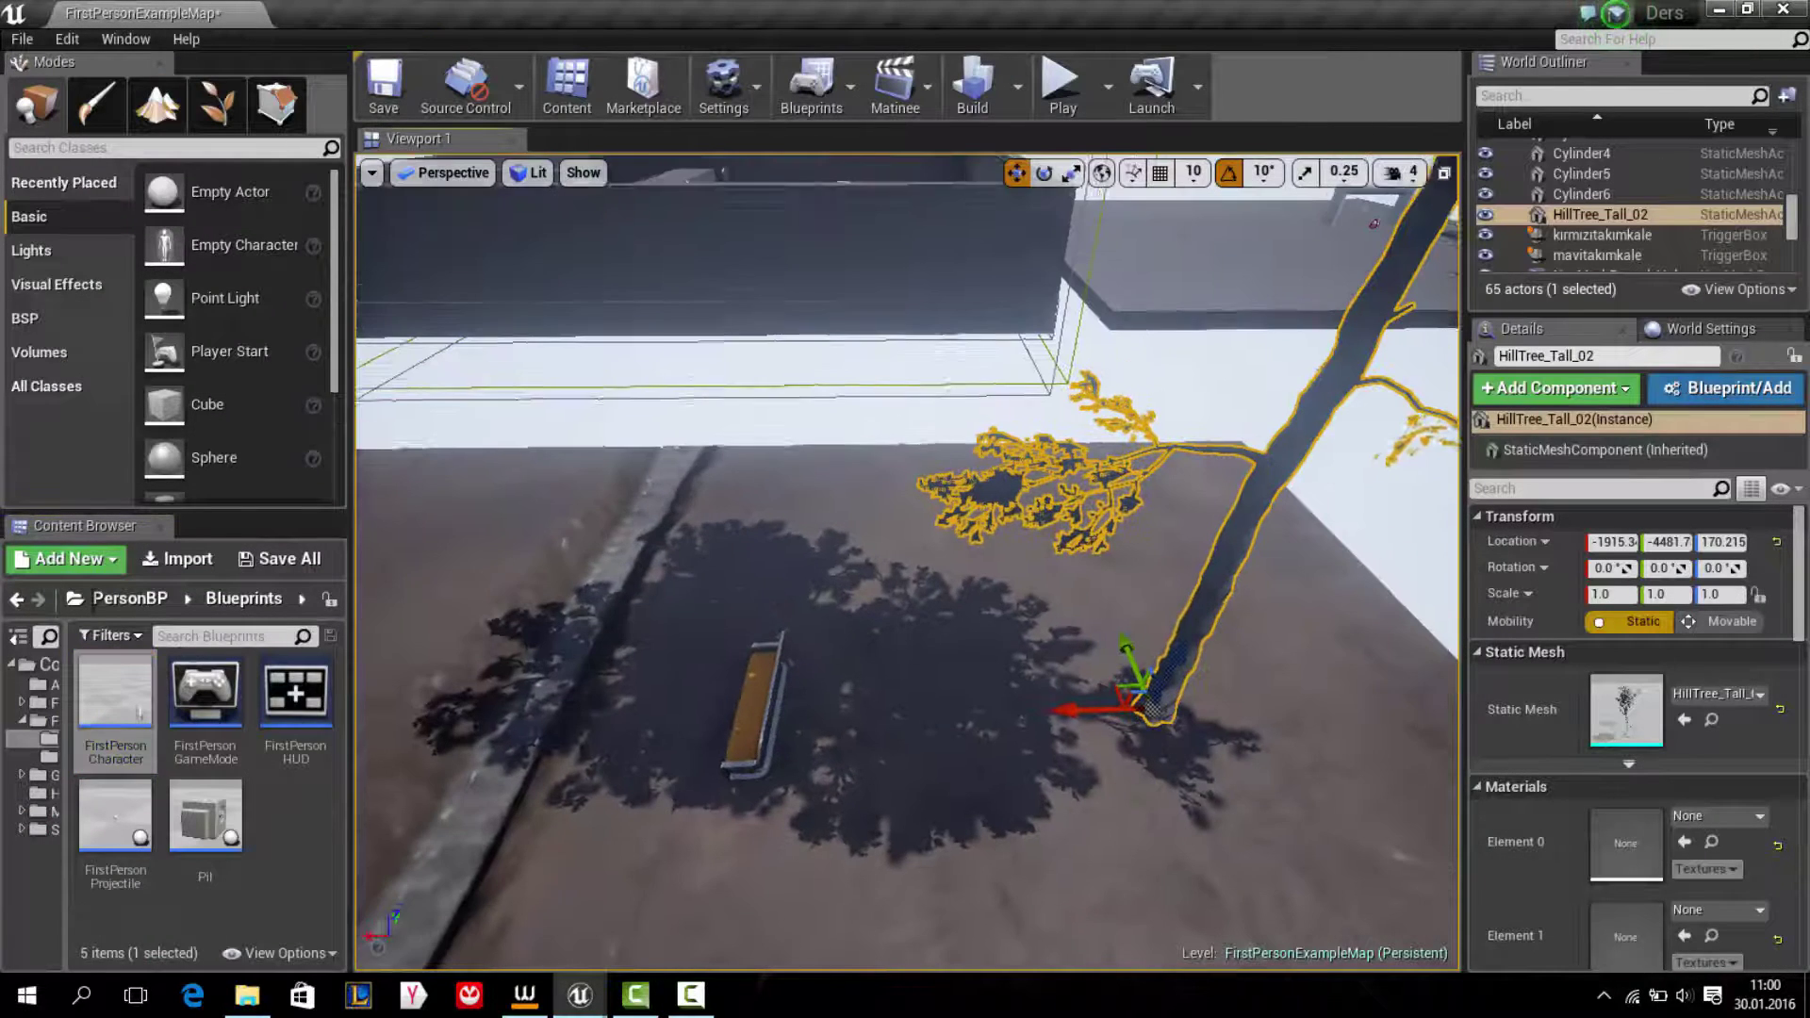
click(129, 598)
click(125, 598)
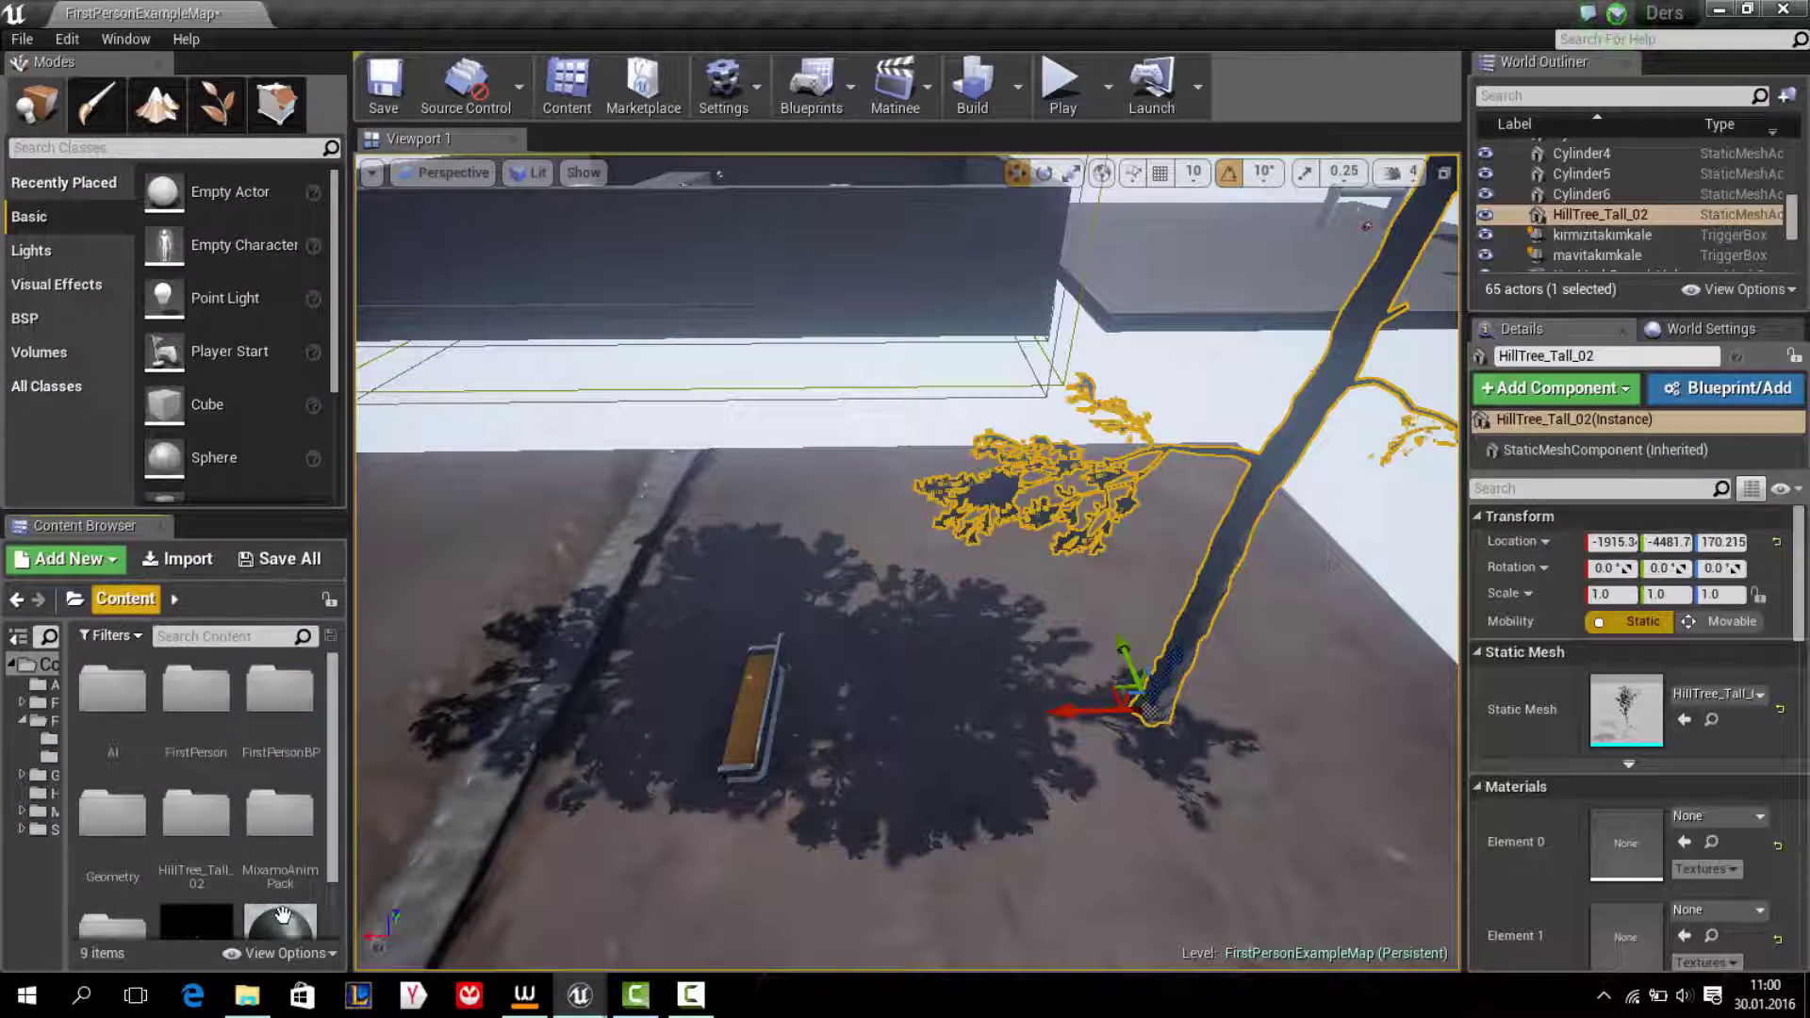
scroll(281, 914, down, 1)
double_click(294, 875)
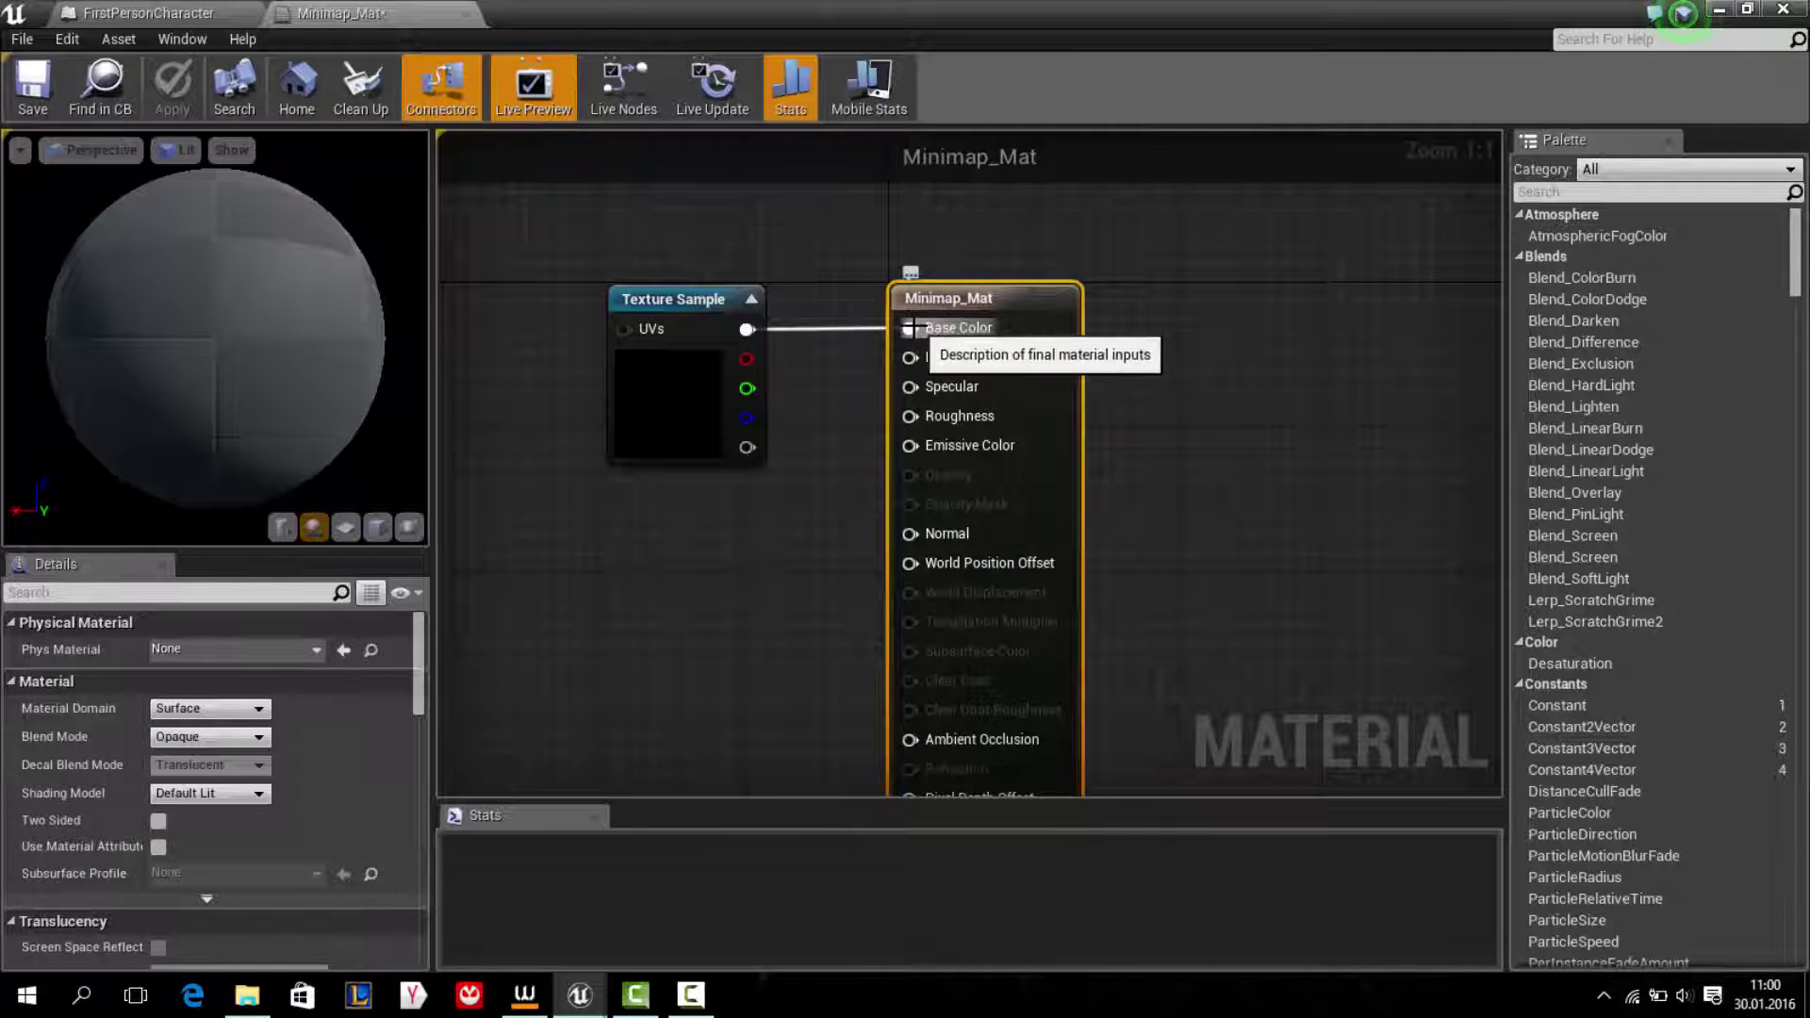
Step: Break the Base Color link, wire Texture Sample RGB into Emissive Color, and apply
right_click(914, 326)
click(939, 351)
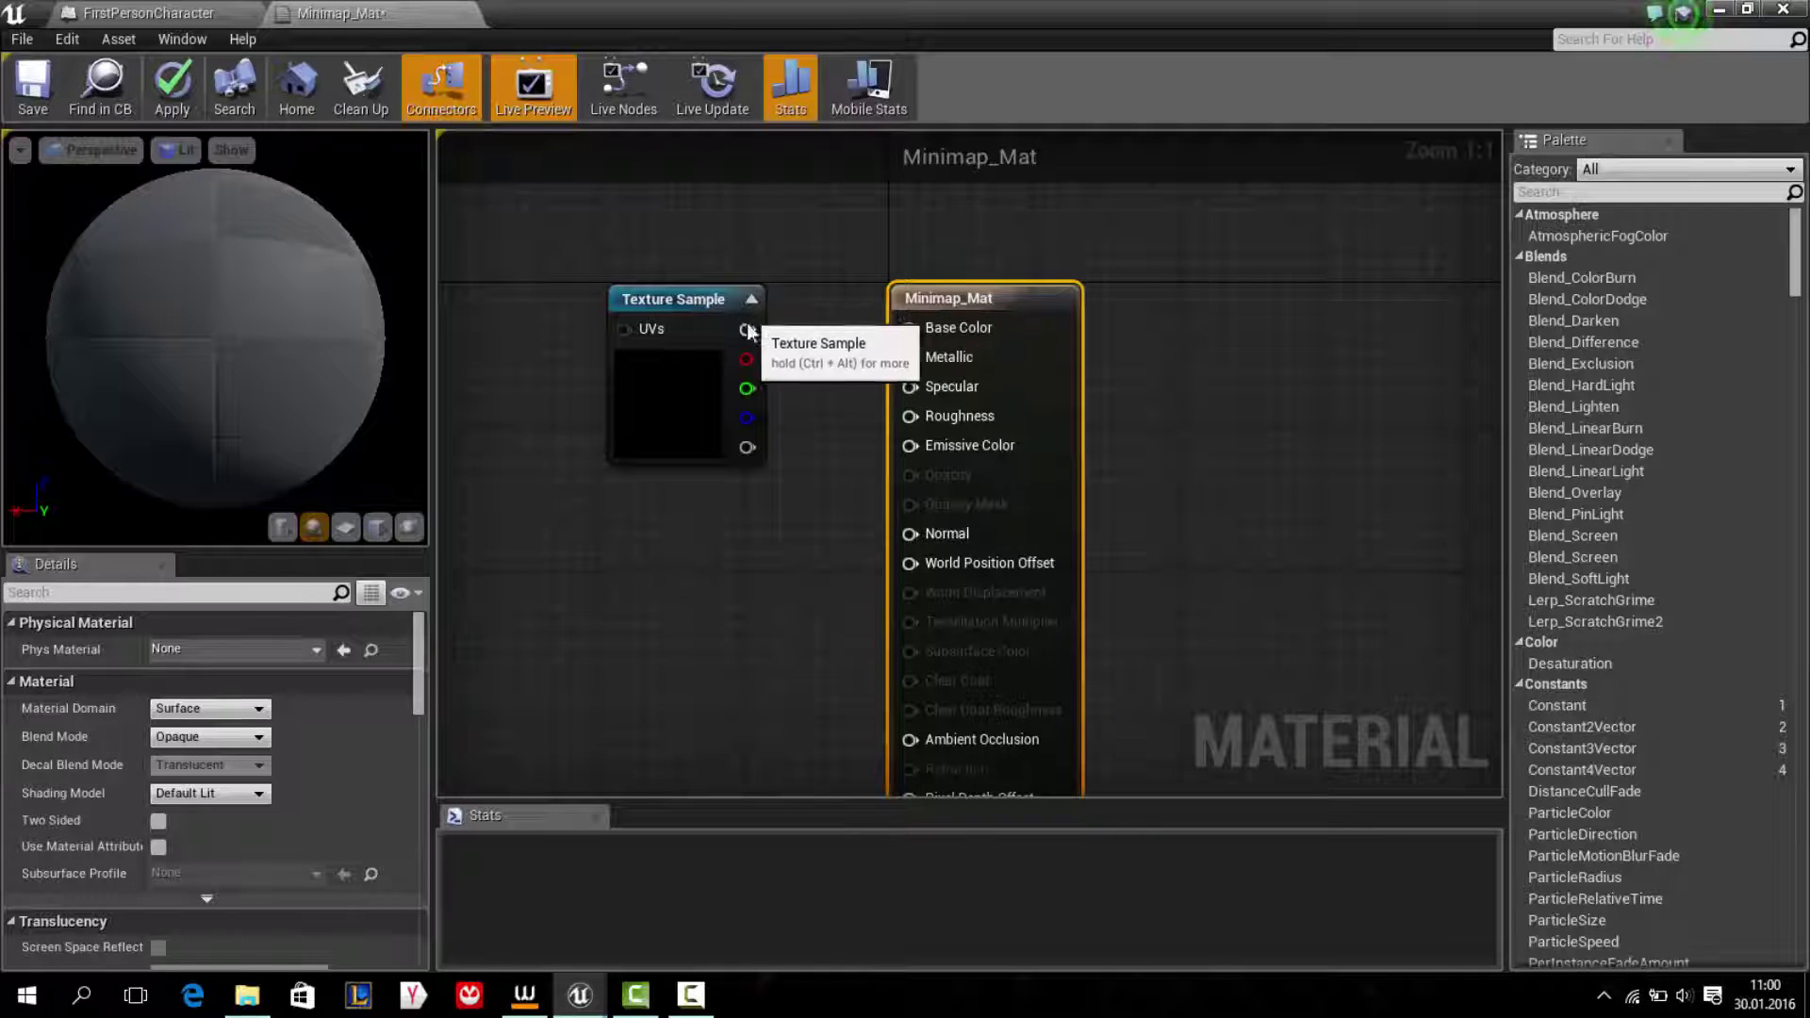
mouse_move(747, 329)
mouse_down()
mouse_move(888, 447)
mouse_move(922, 440)
mouse_up()
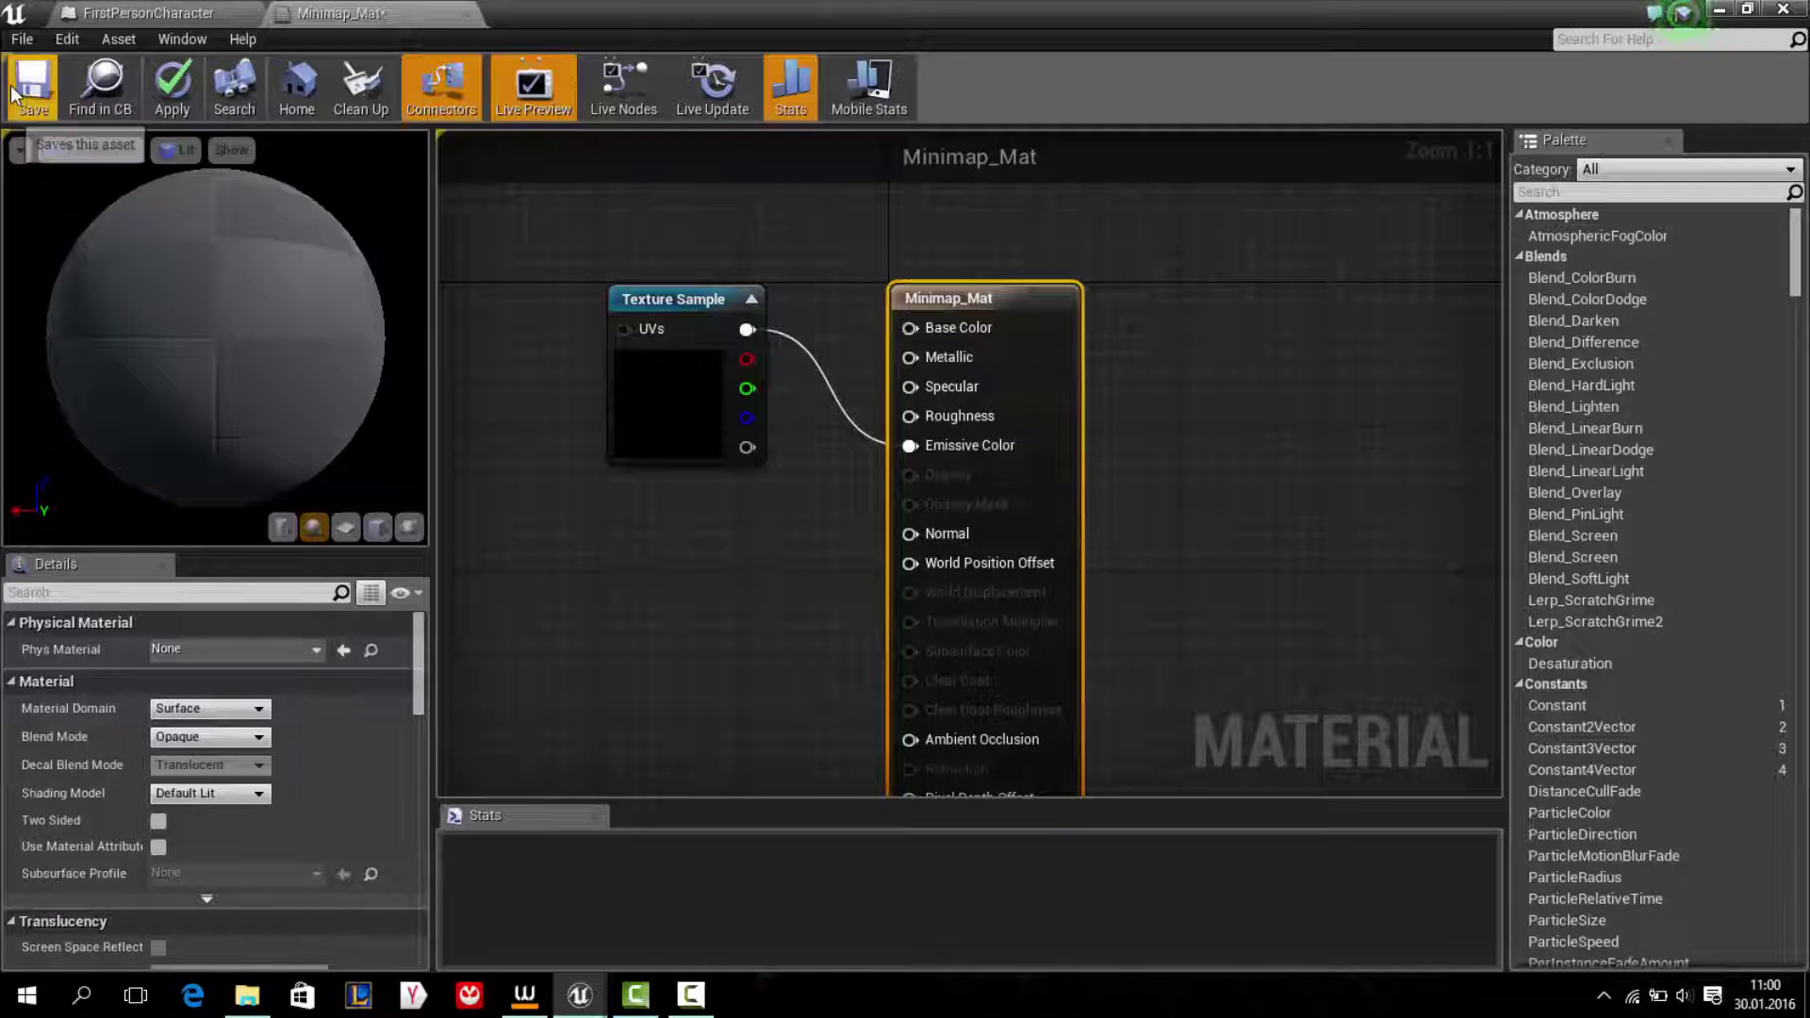
click(171, 89)
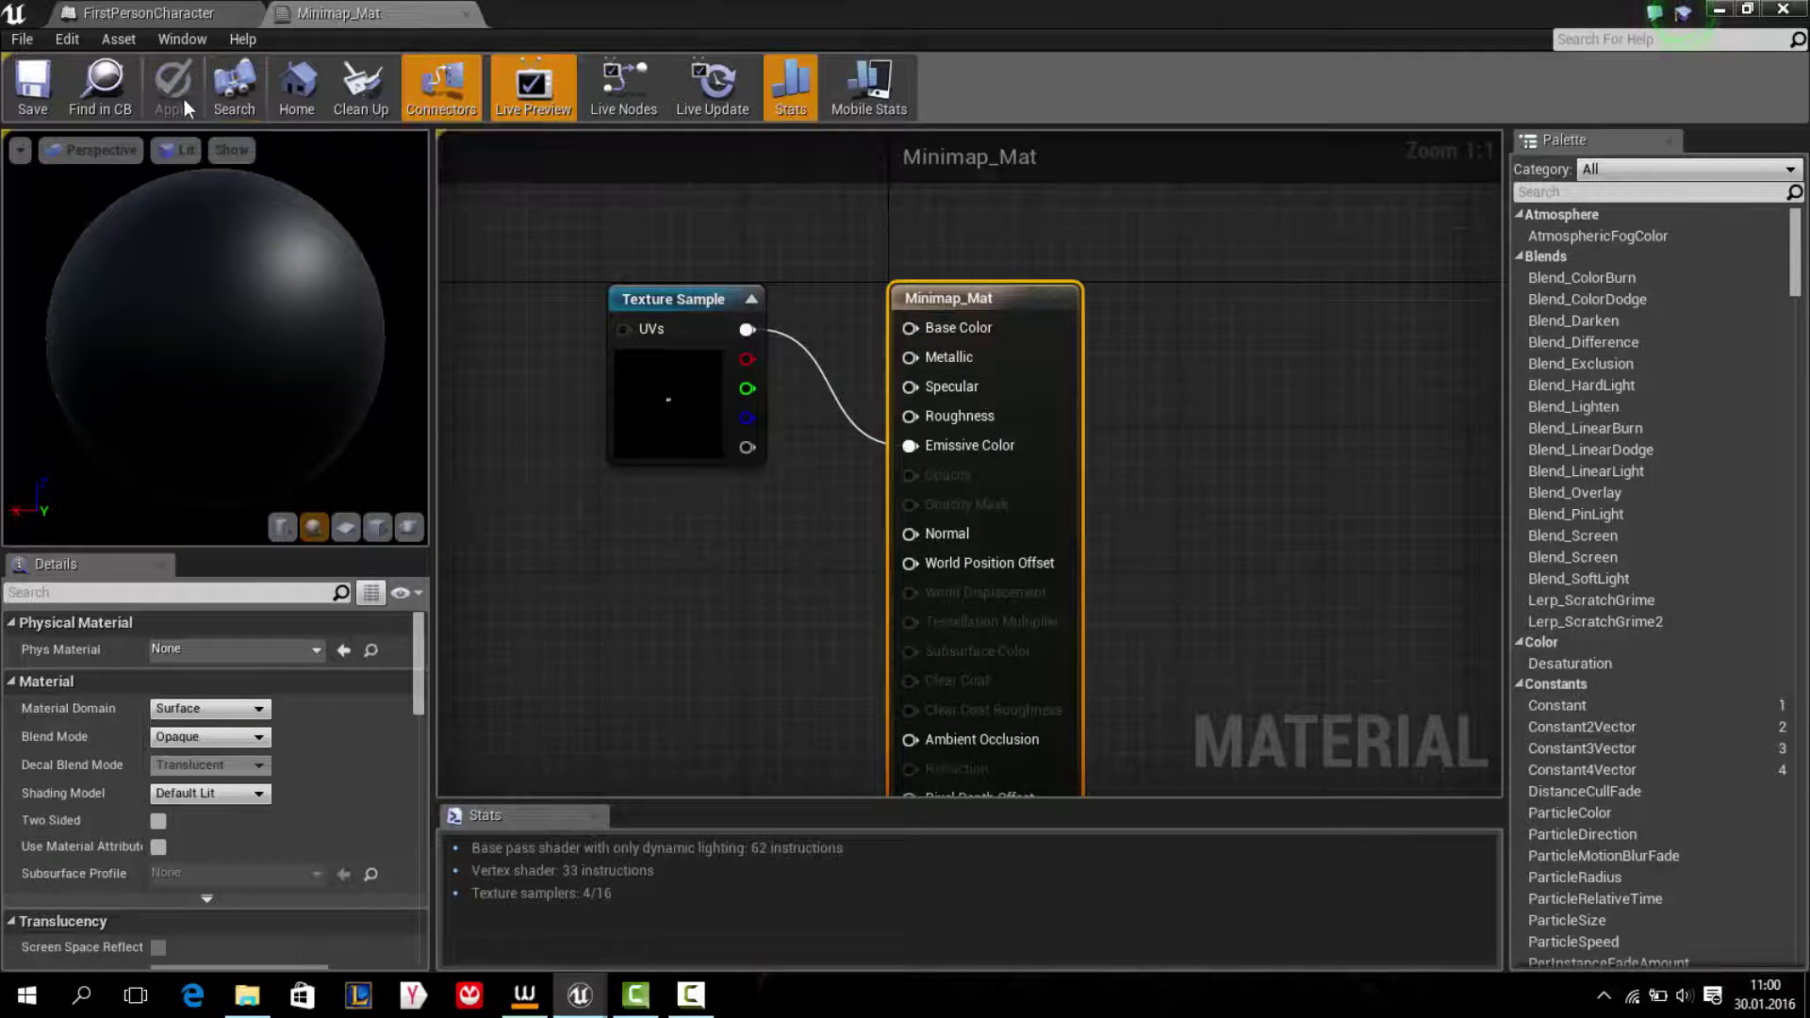
drag(283, 313, 221, 334)
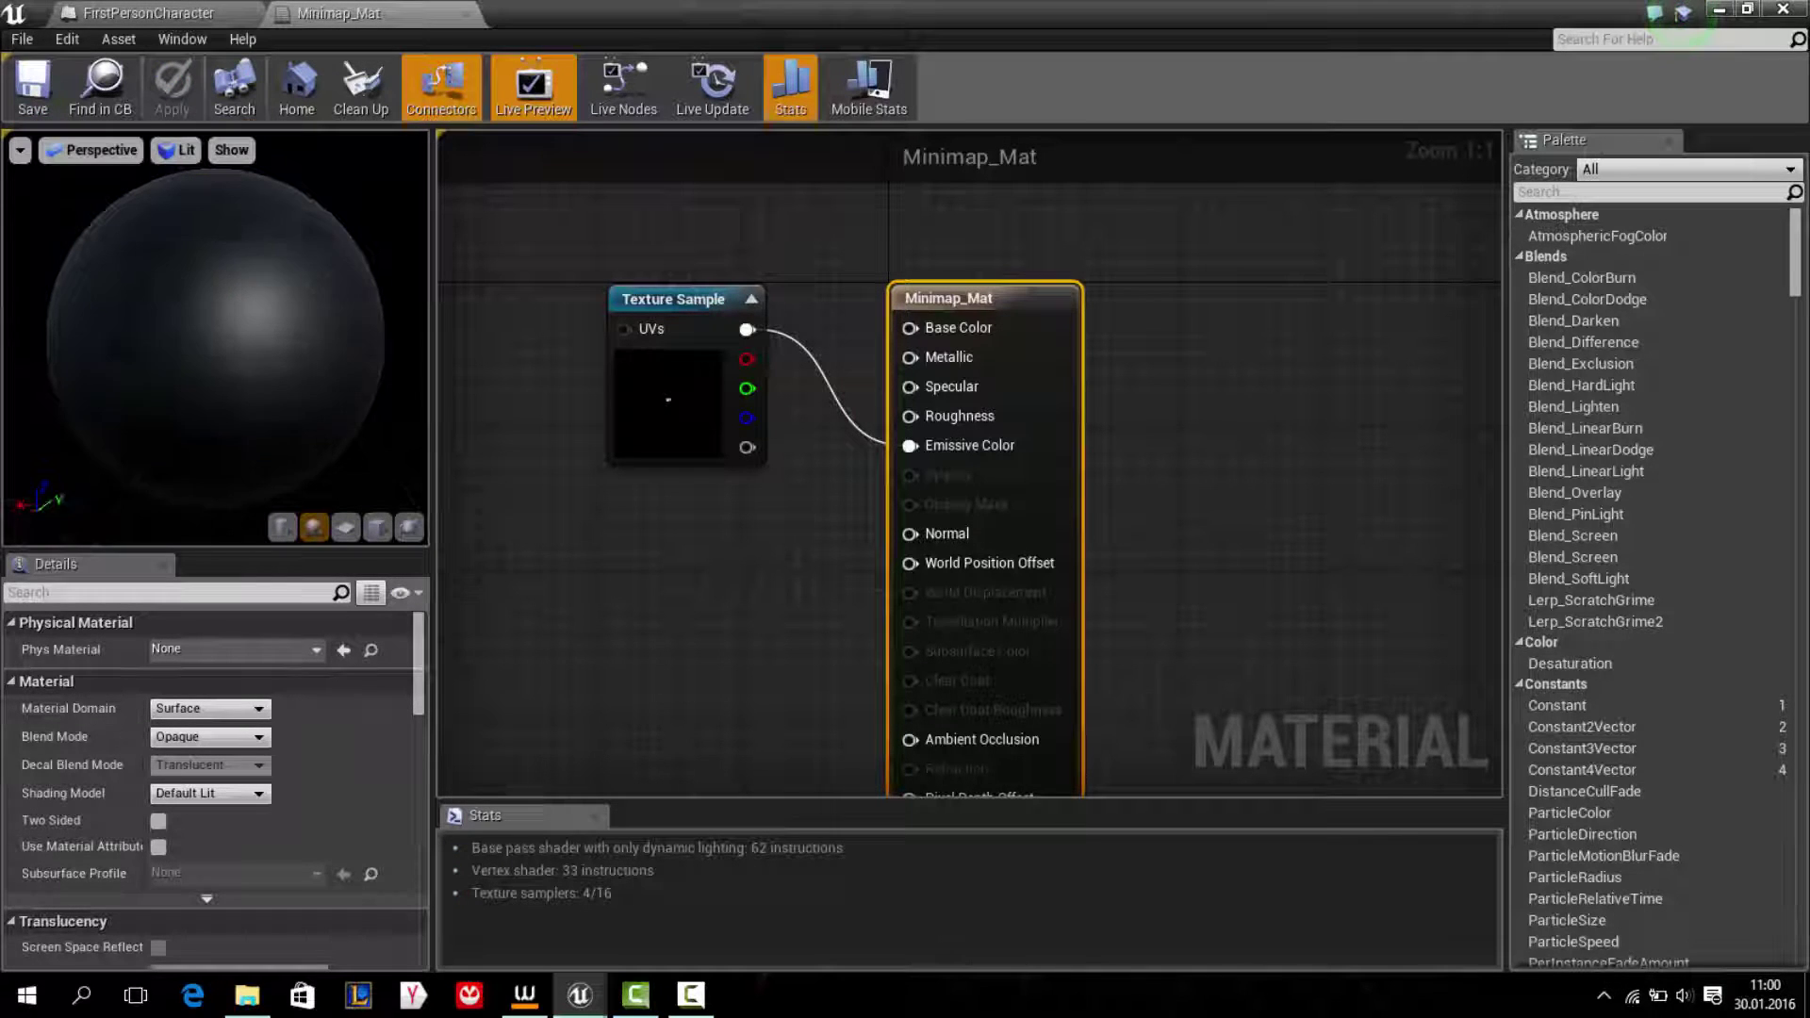
click(1725, 11)
Step: Open the Arayüz HUD widget blueprint from the StarterContent folder
key(f)
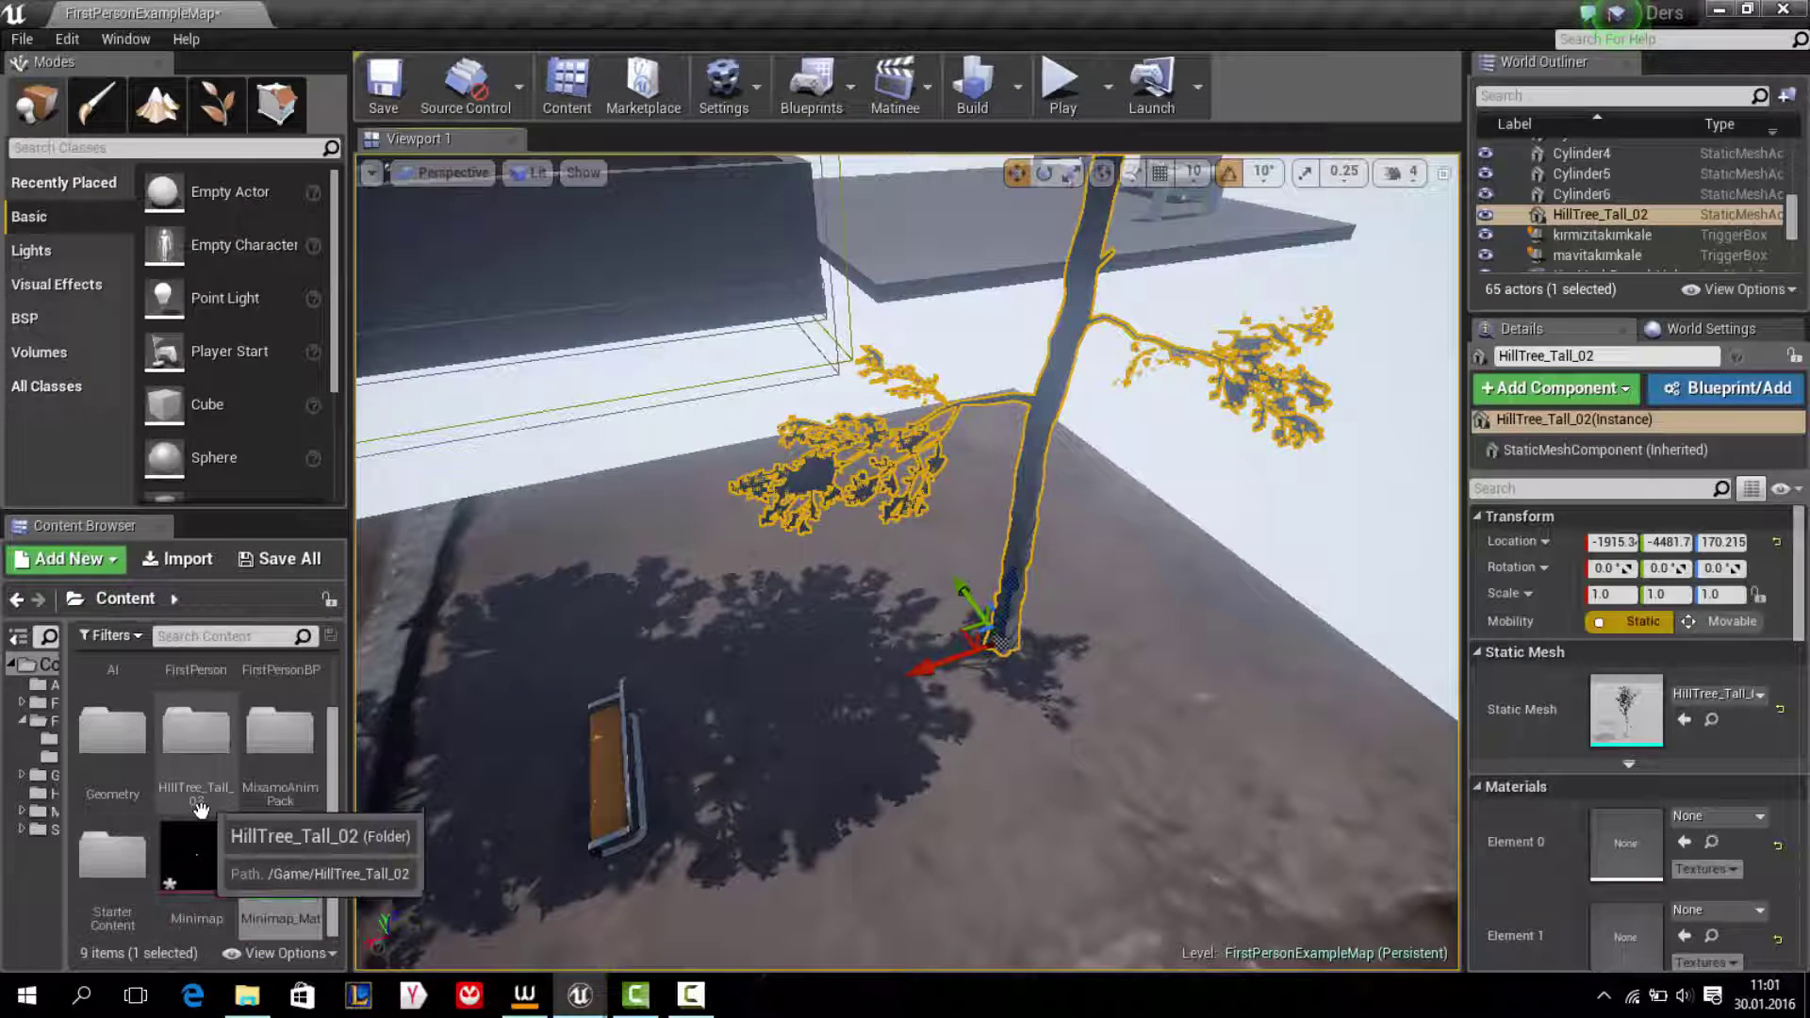
scroll(200, 813, up, 1)
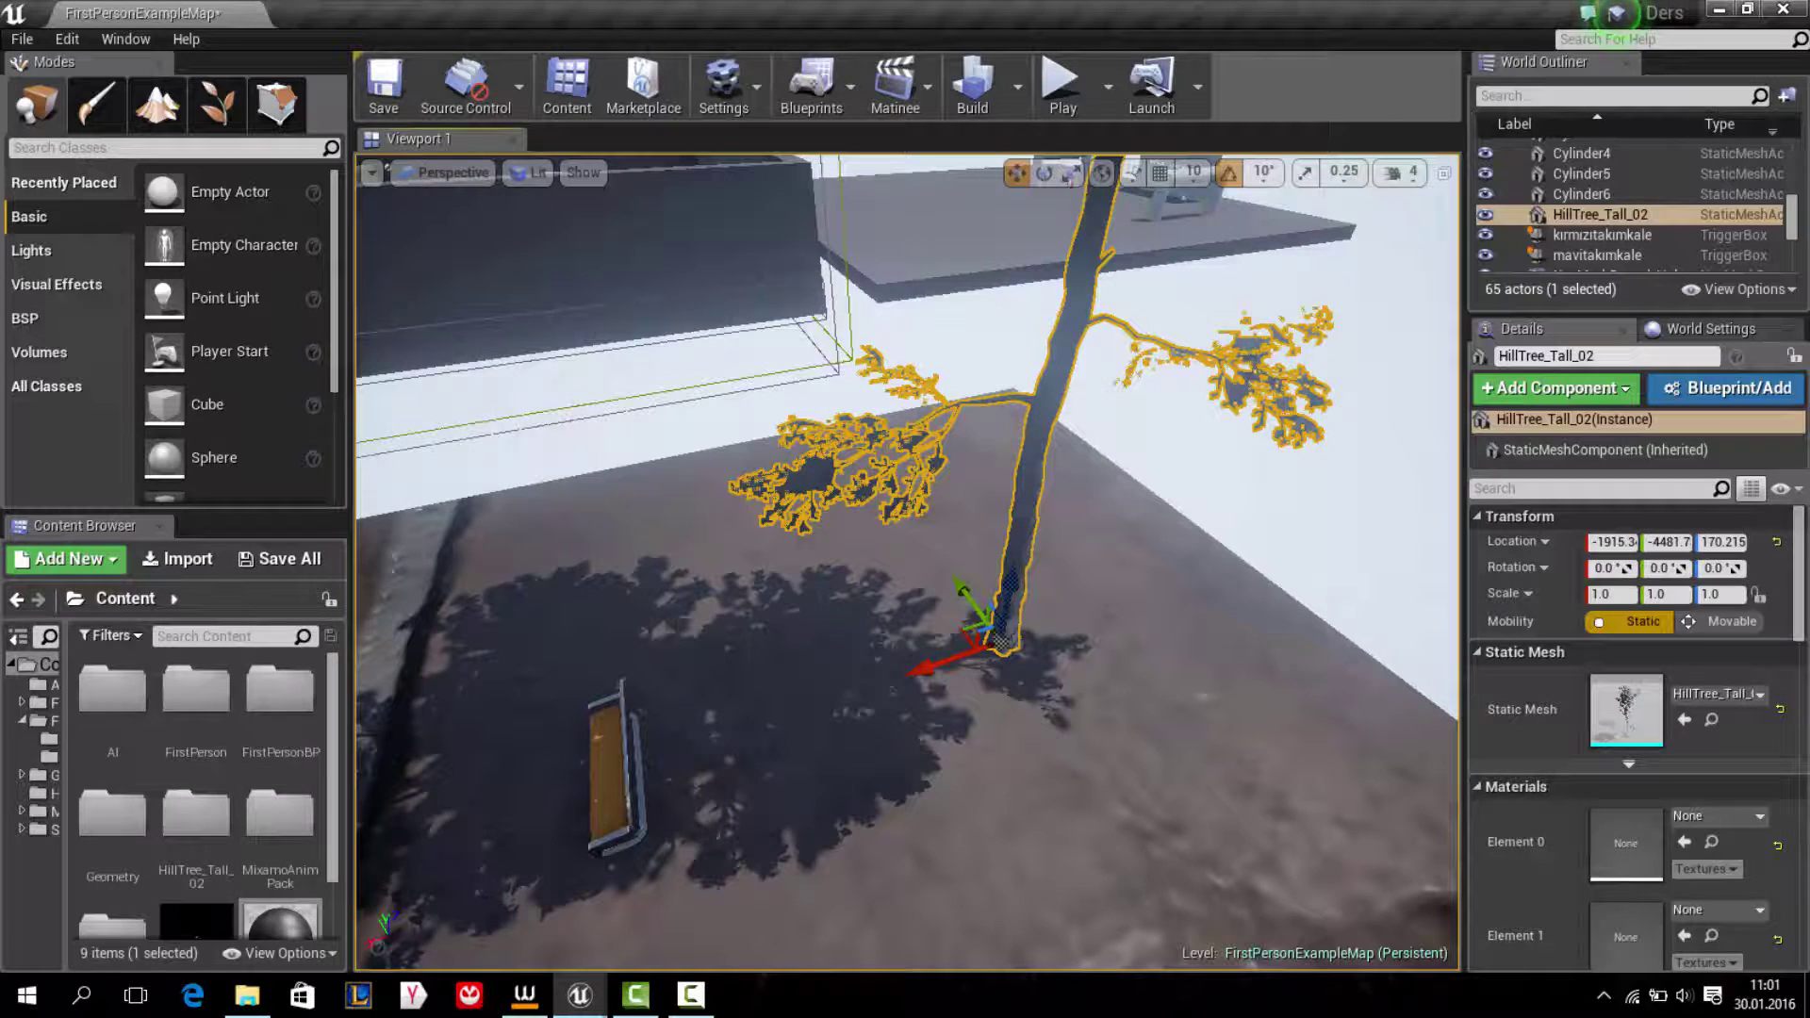
scroll(188, 829, down, 3)
double_click(184, 825)
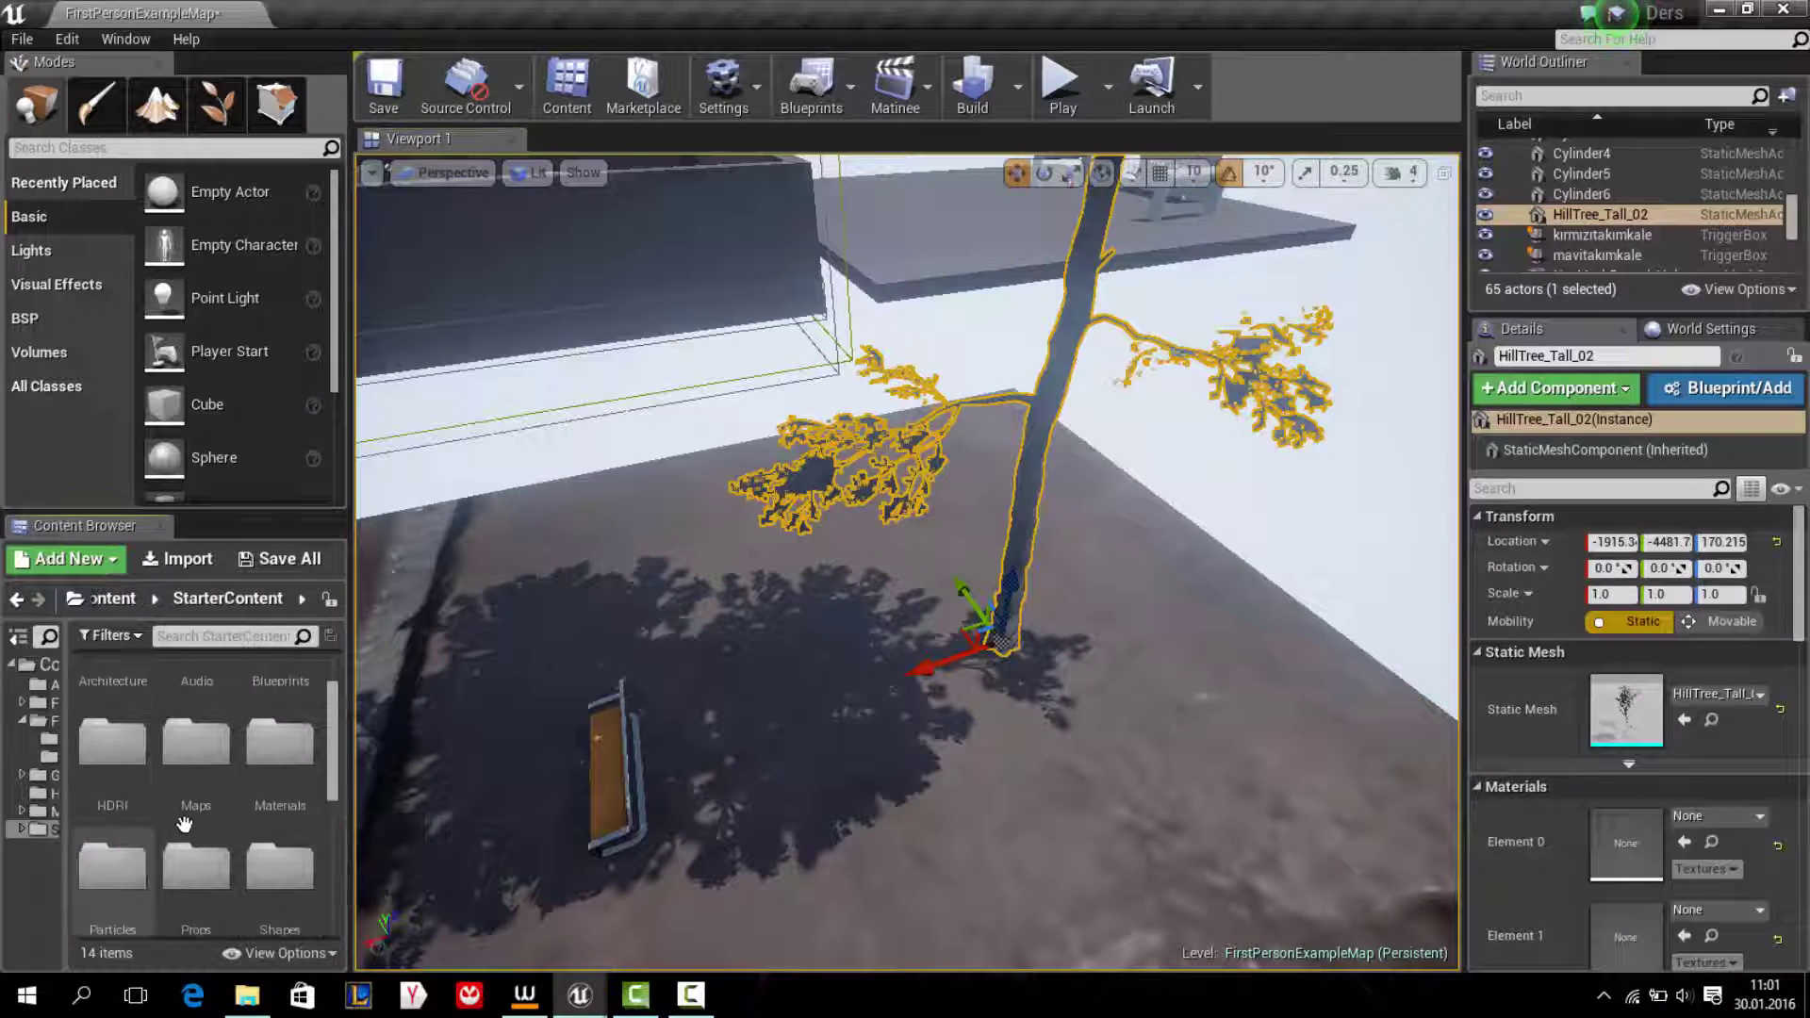
scroll(184, 825, down, 3)
double_click(195, 779)
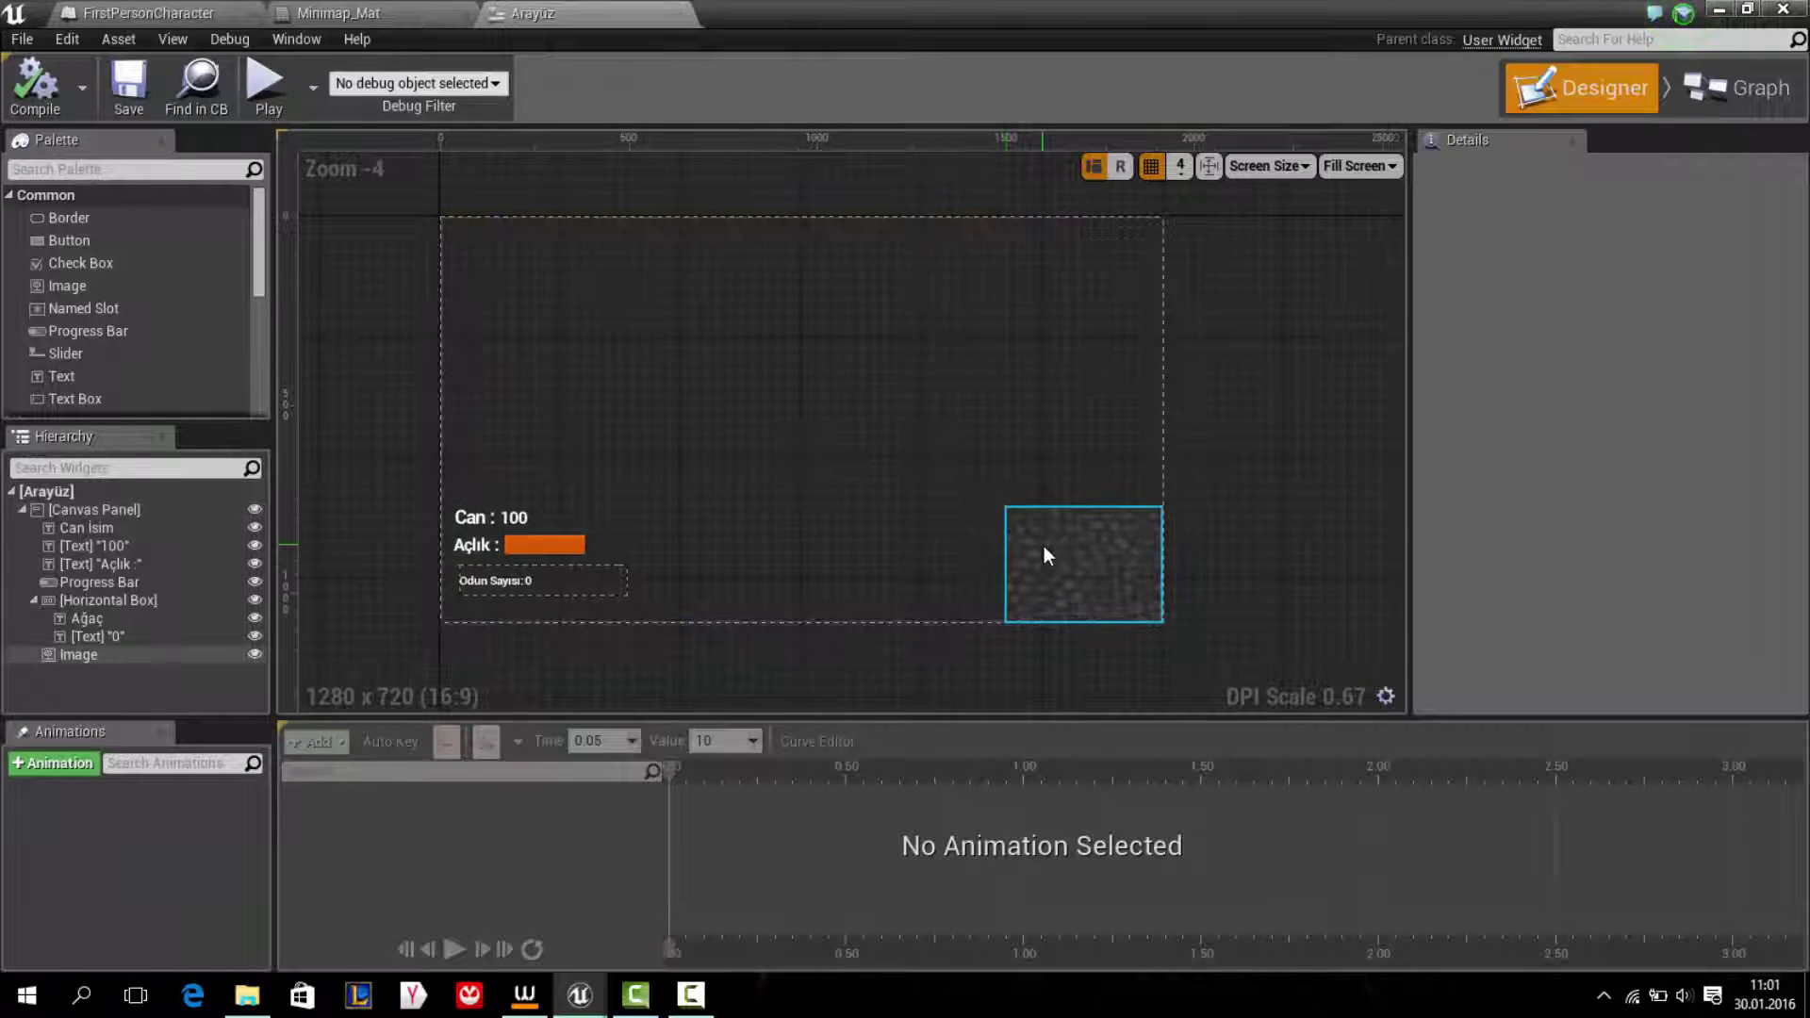
Step: Delete the cobblestone image and add a new Image in the bottom-right, anchored bottom-right
click(1045, 541)
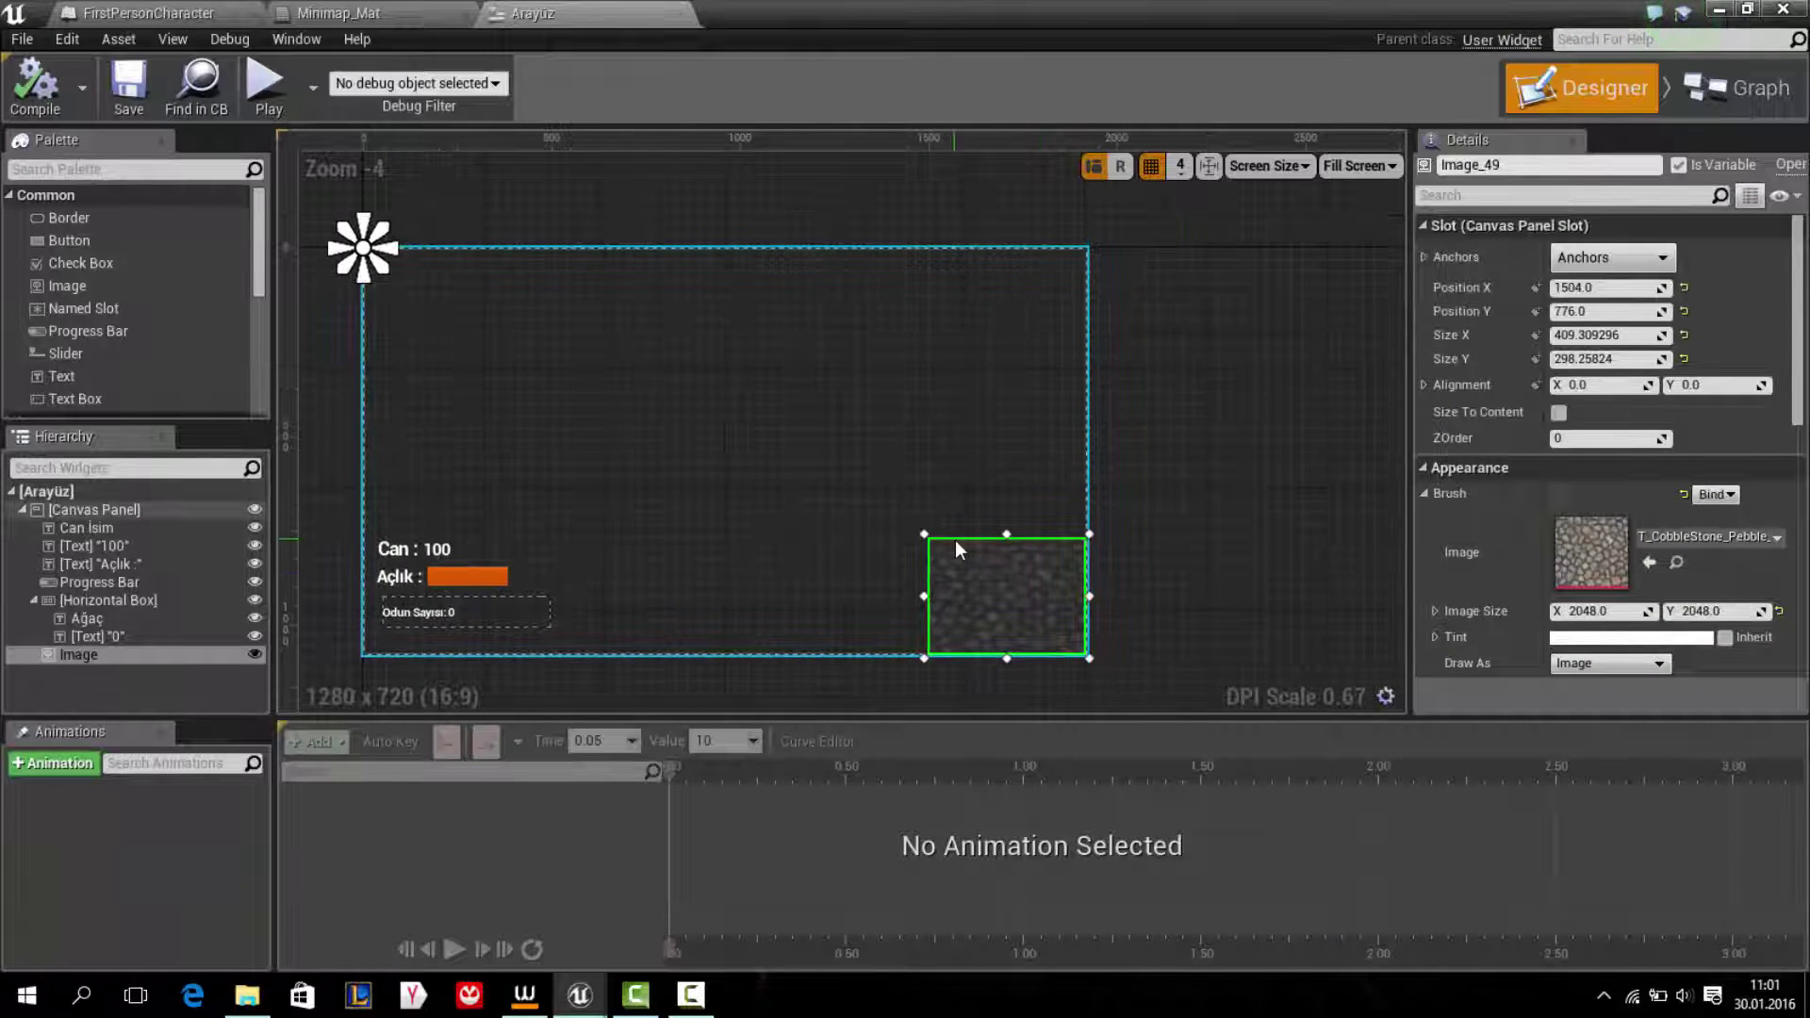
key(Delete)
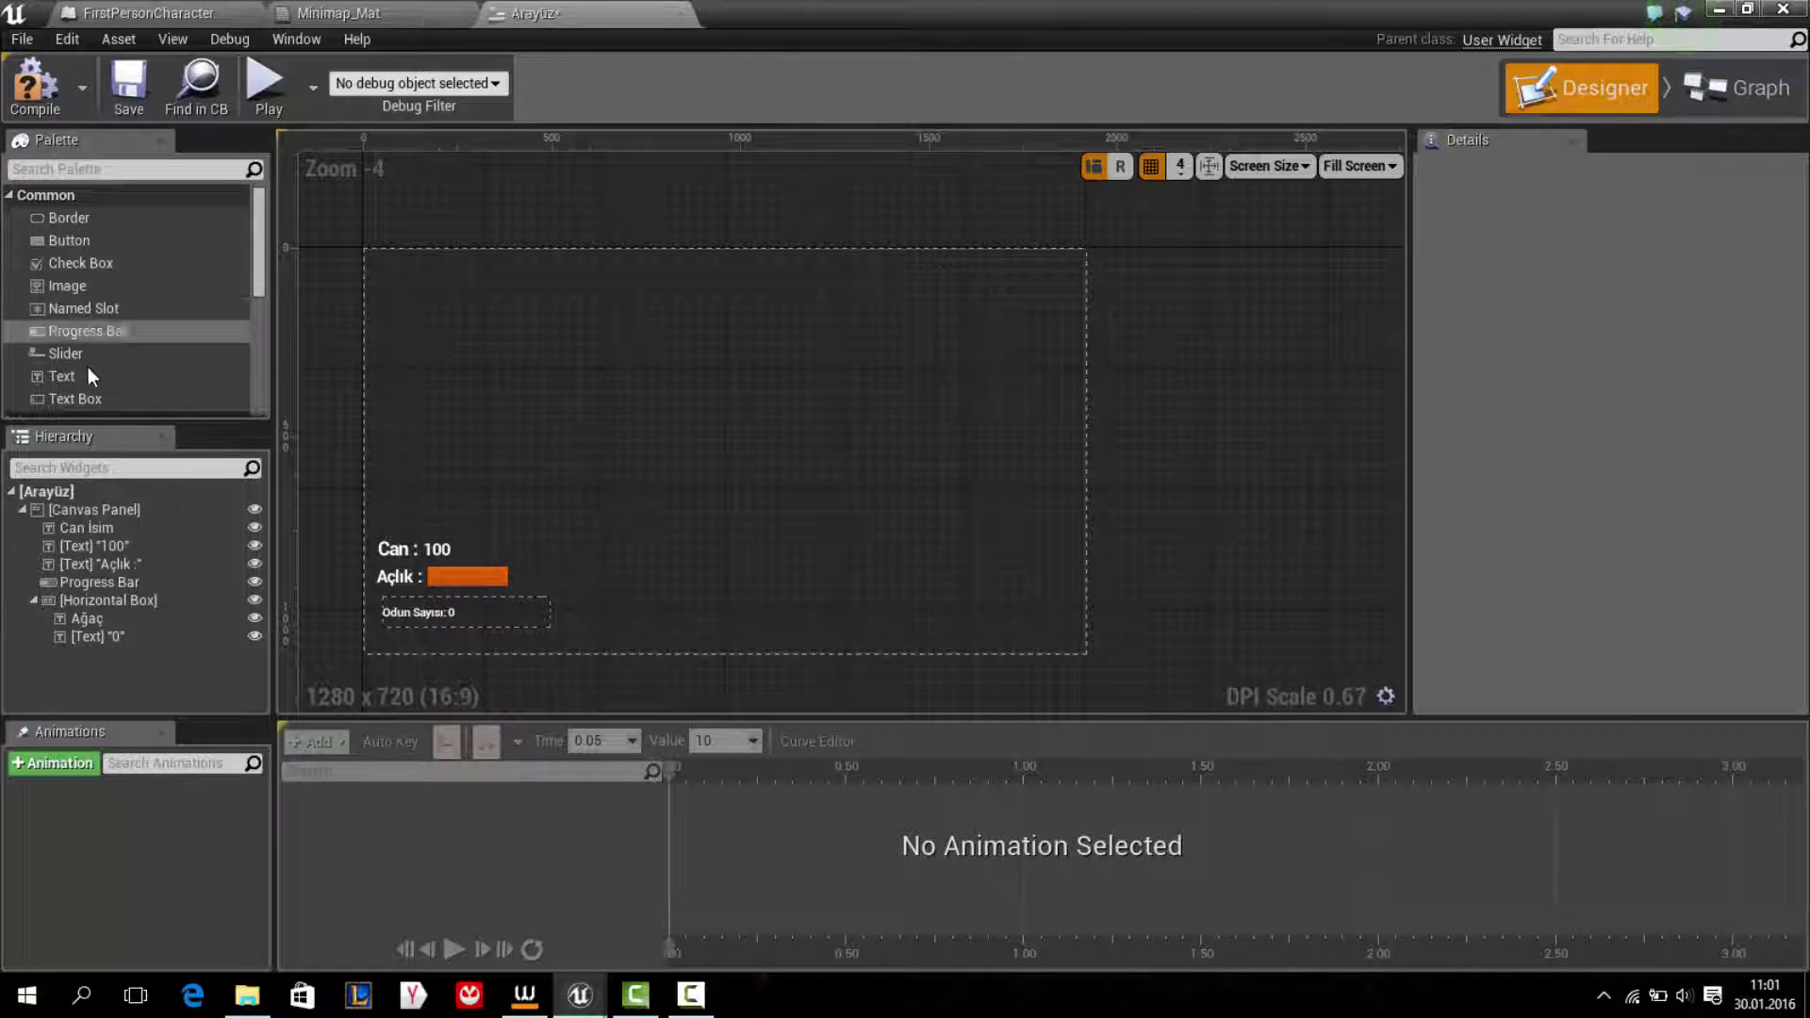
click(76, 283)
drag(160, 316, 829, 545)
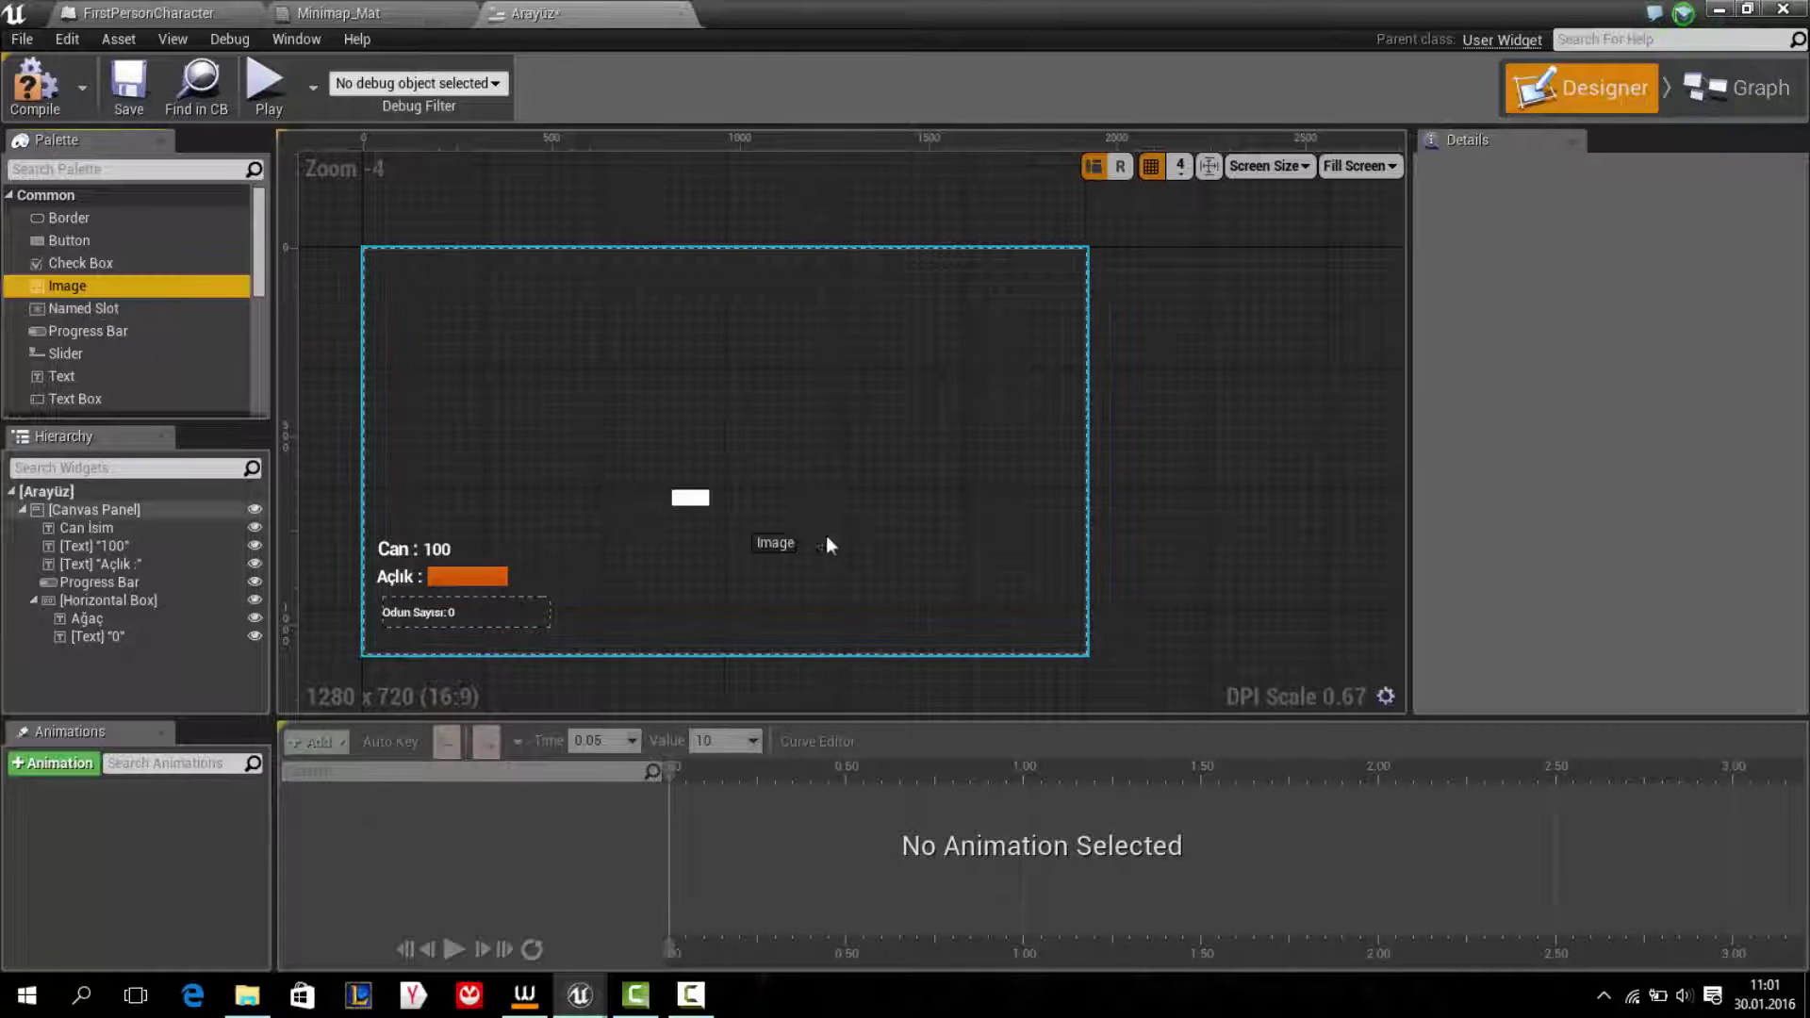
drag(954, 557, 1085, 652)
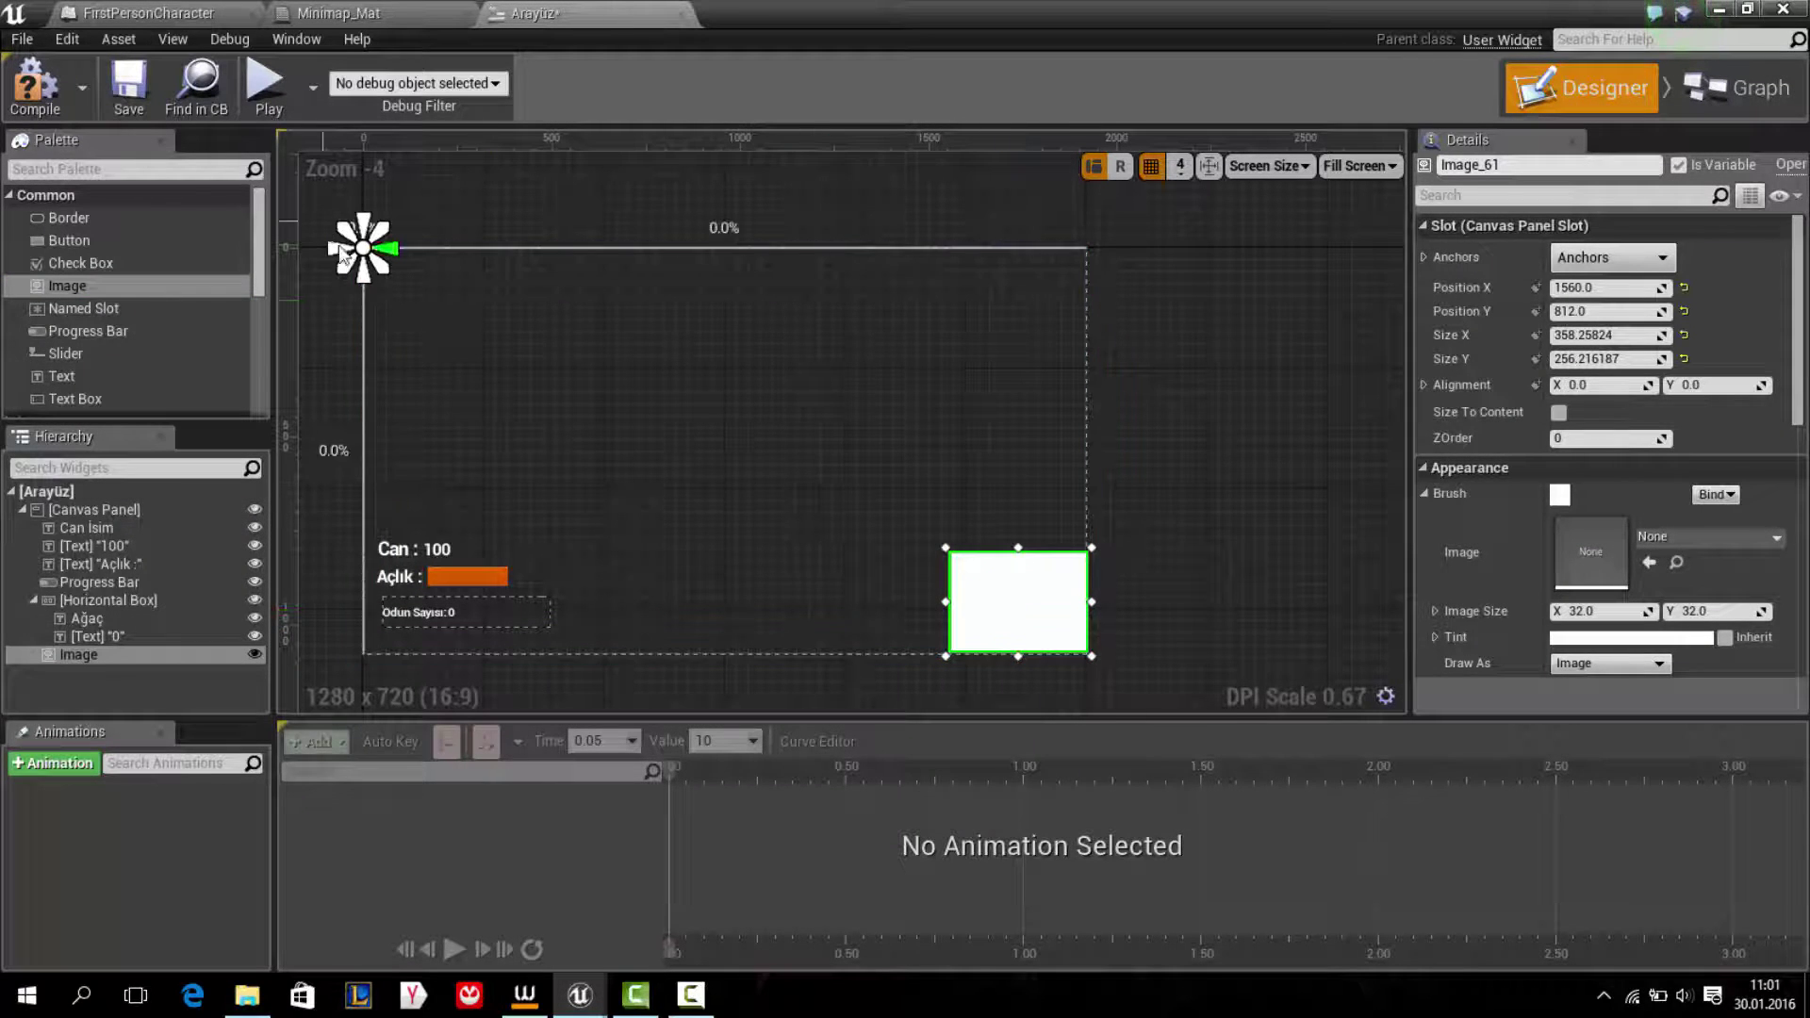
drag(363, 248, 1087, 647)
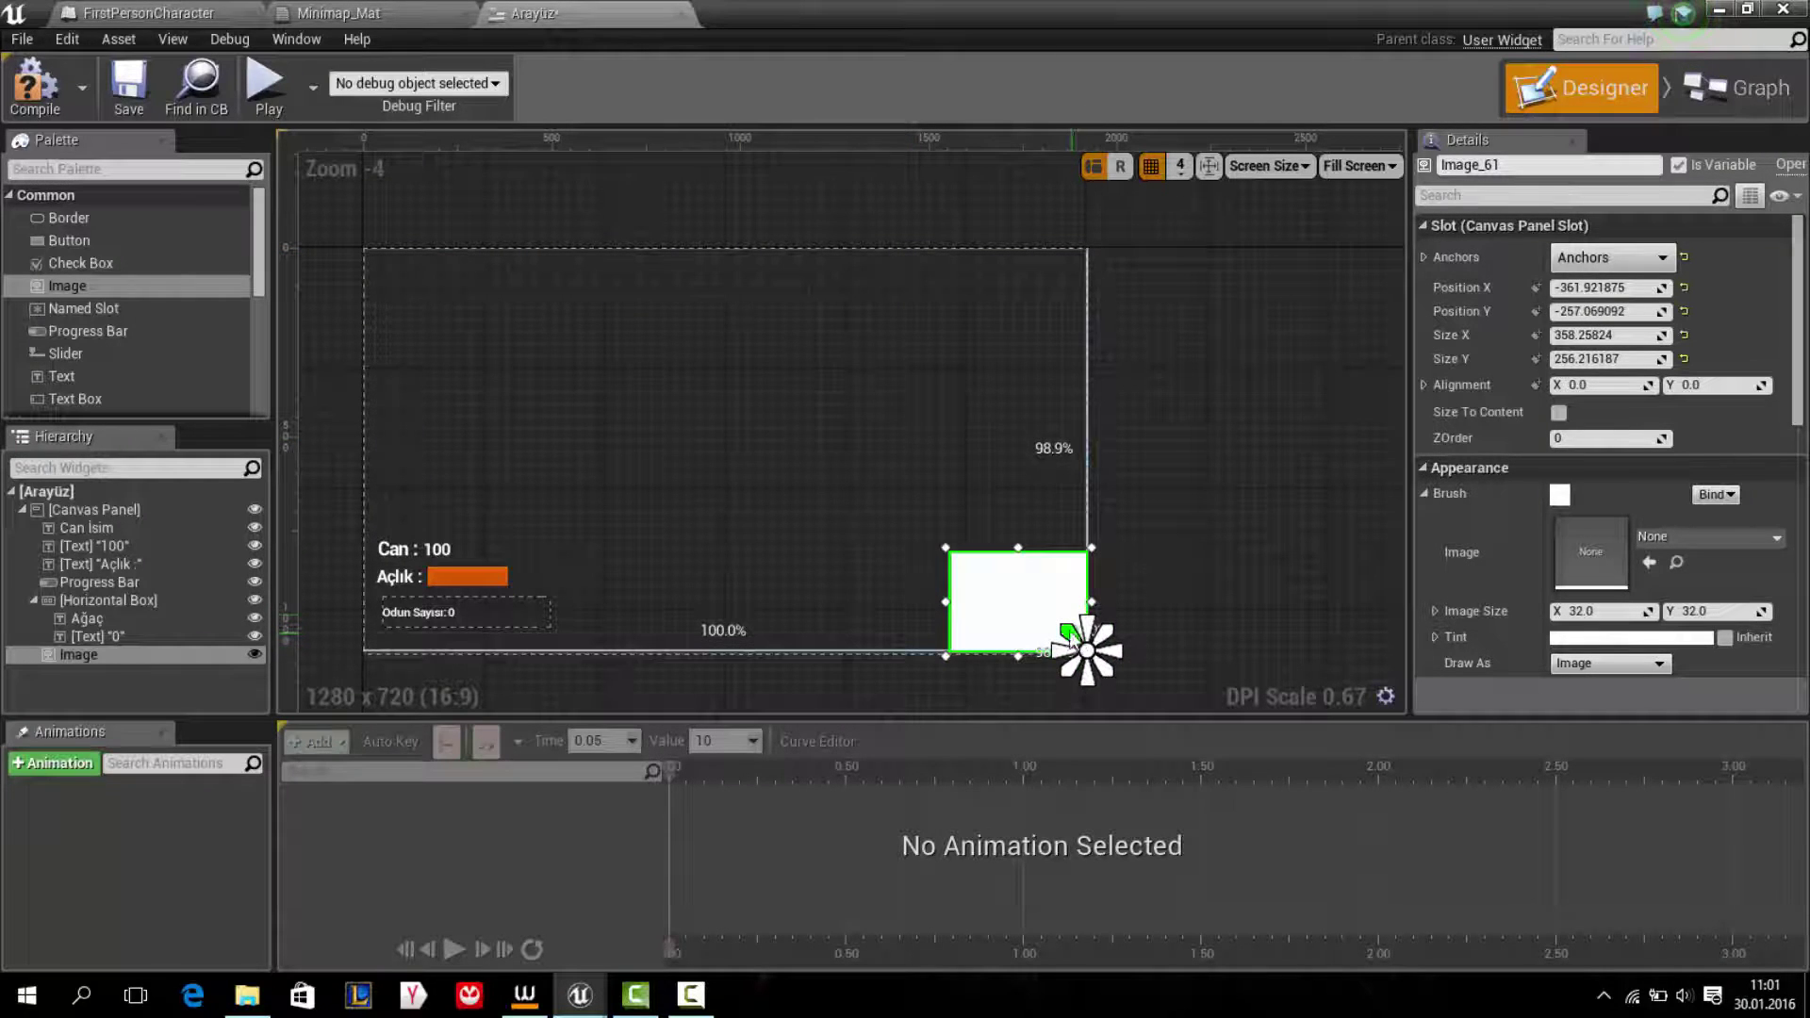
drag(1084, 644, 937, 539)
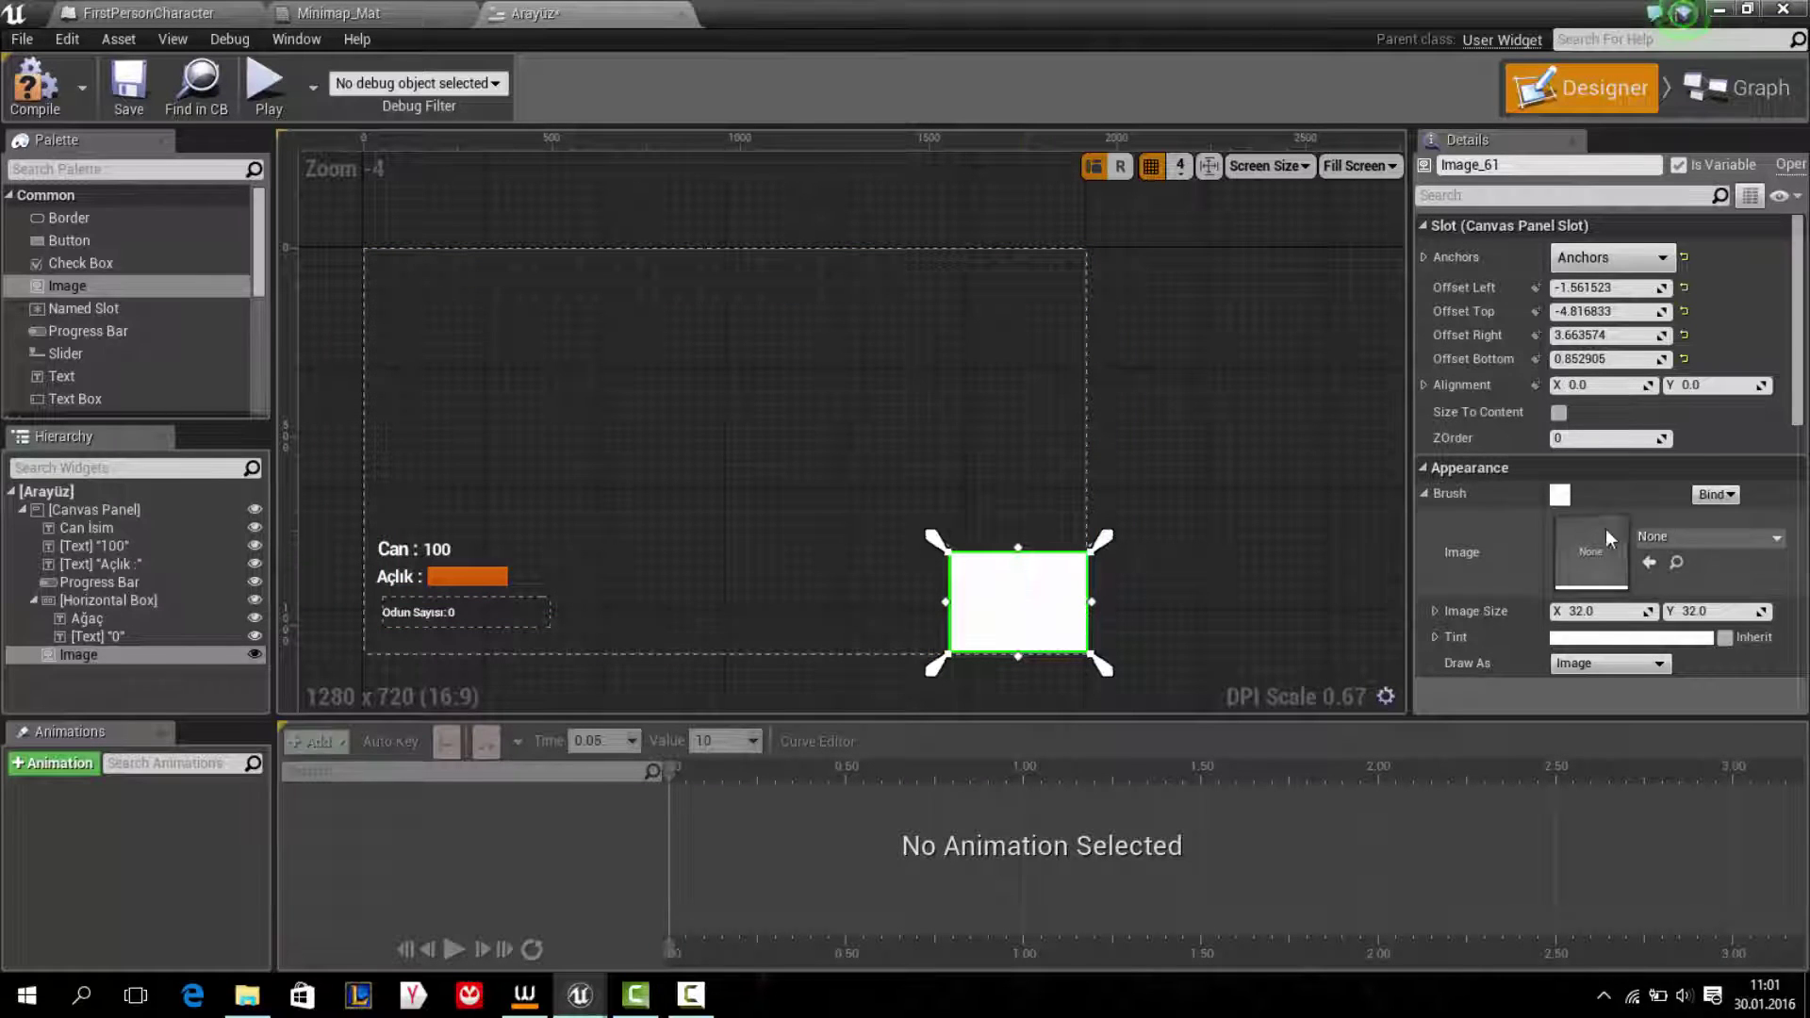
Step: Set Image_61's brush image to Minimap_Mat, found by searching 'minima', and save Arayüz
click(1643, 543)
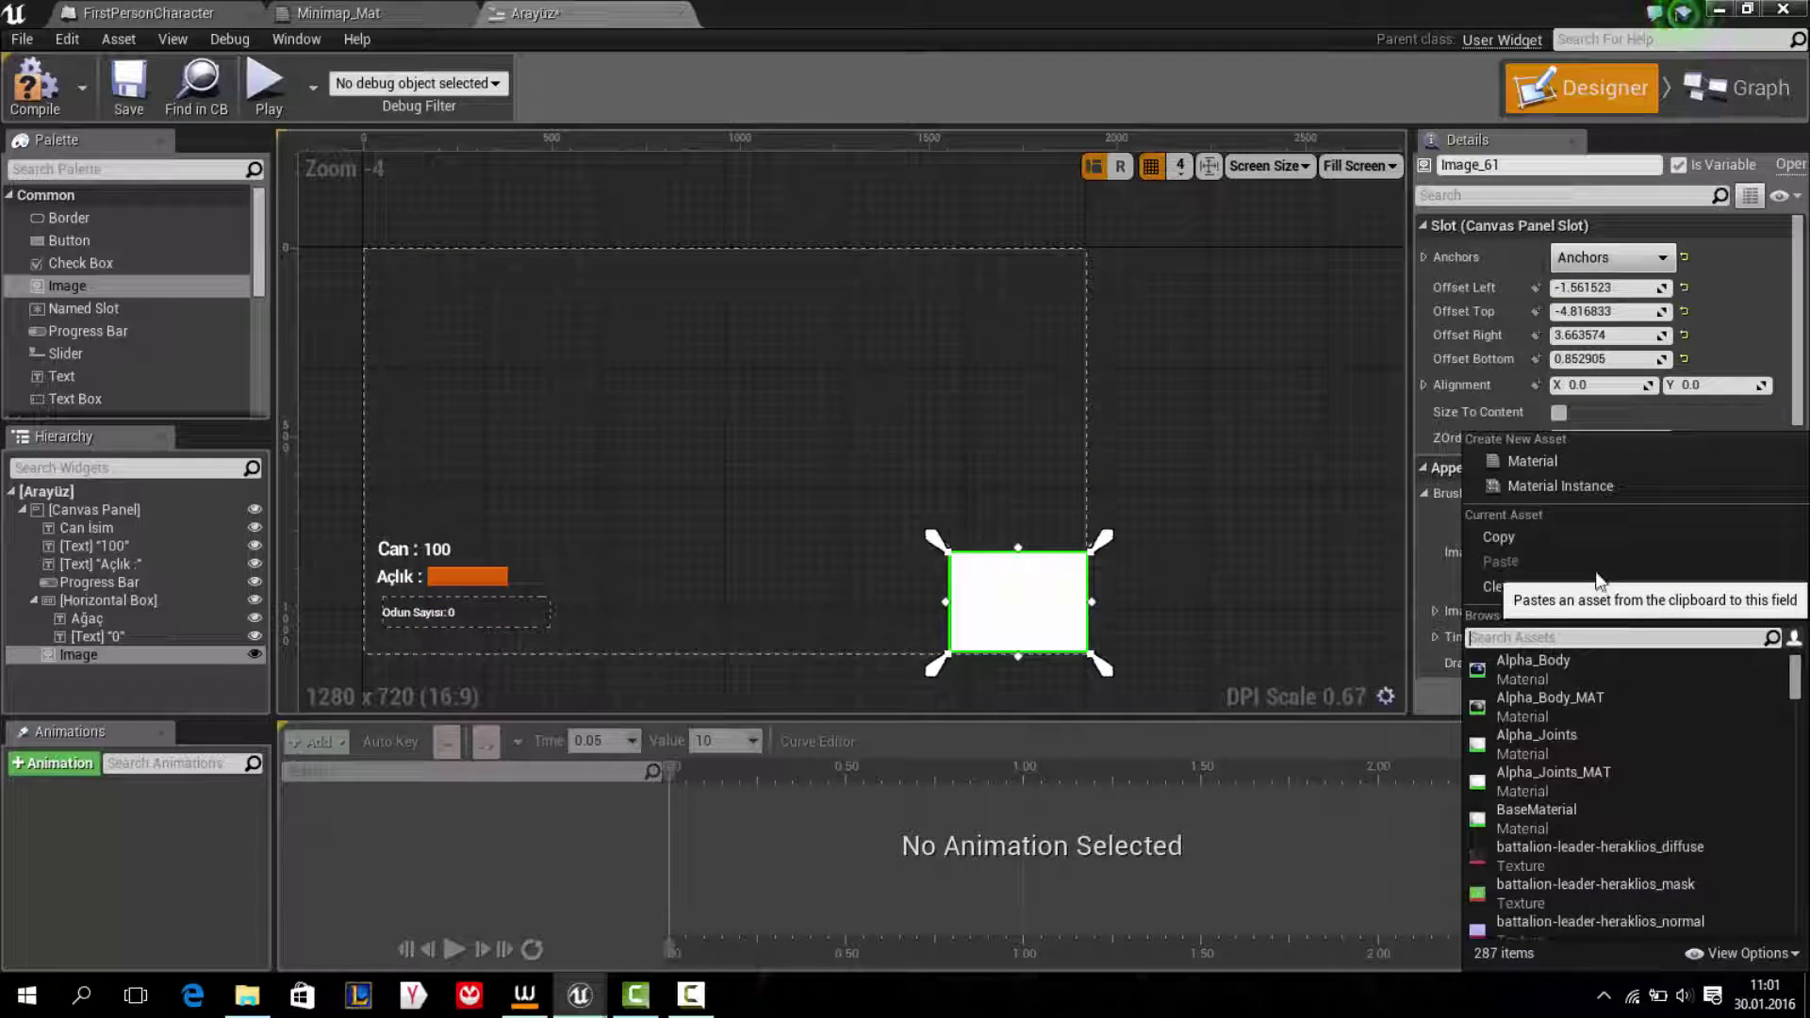
text(minima)
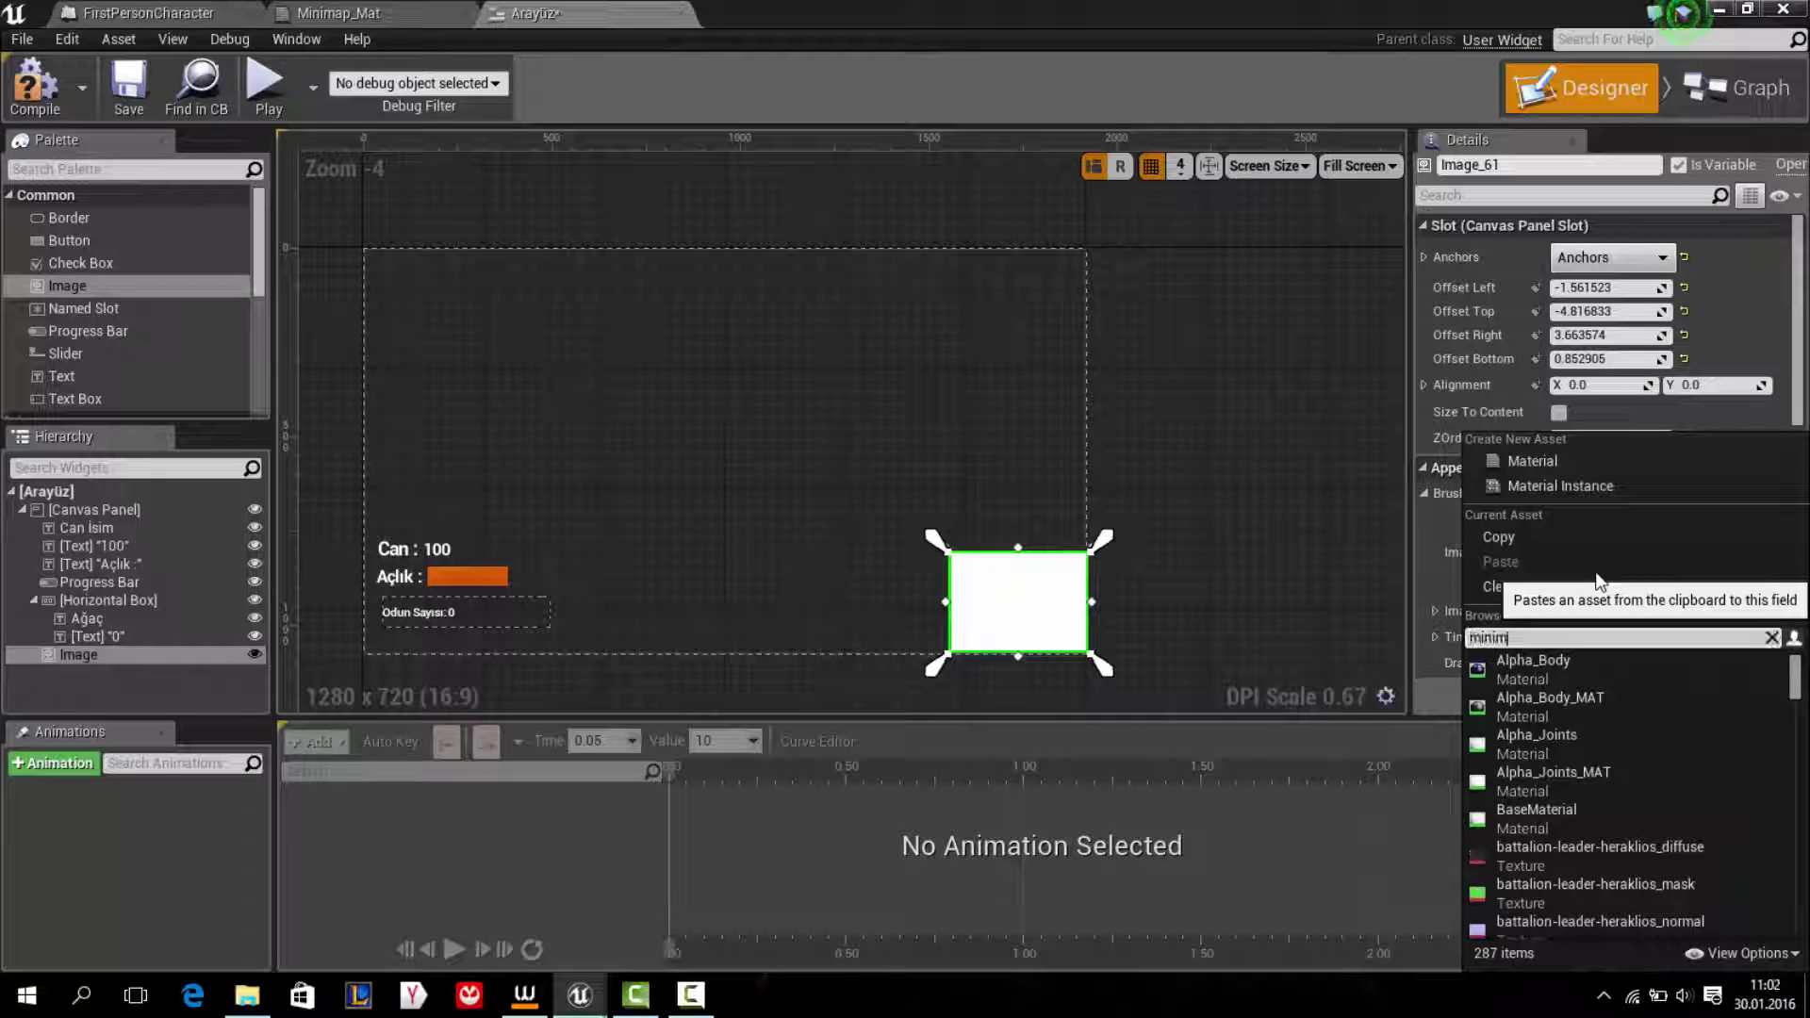
click(1559, 673)
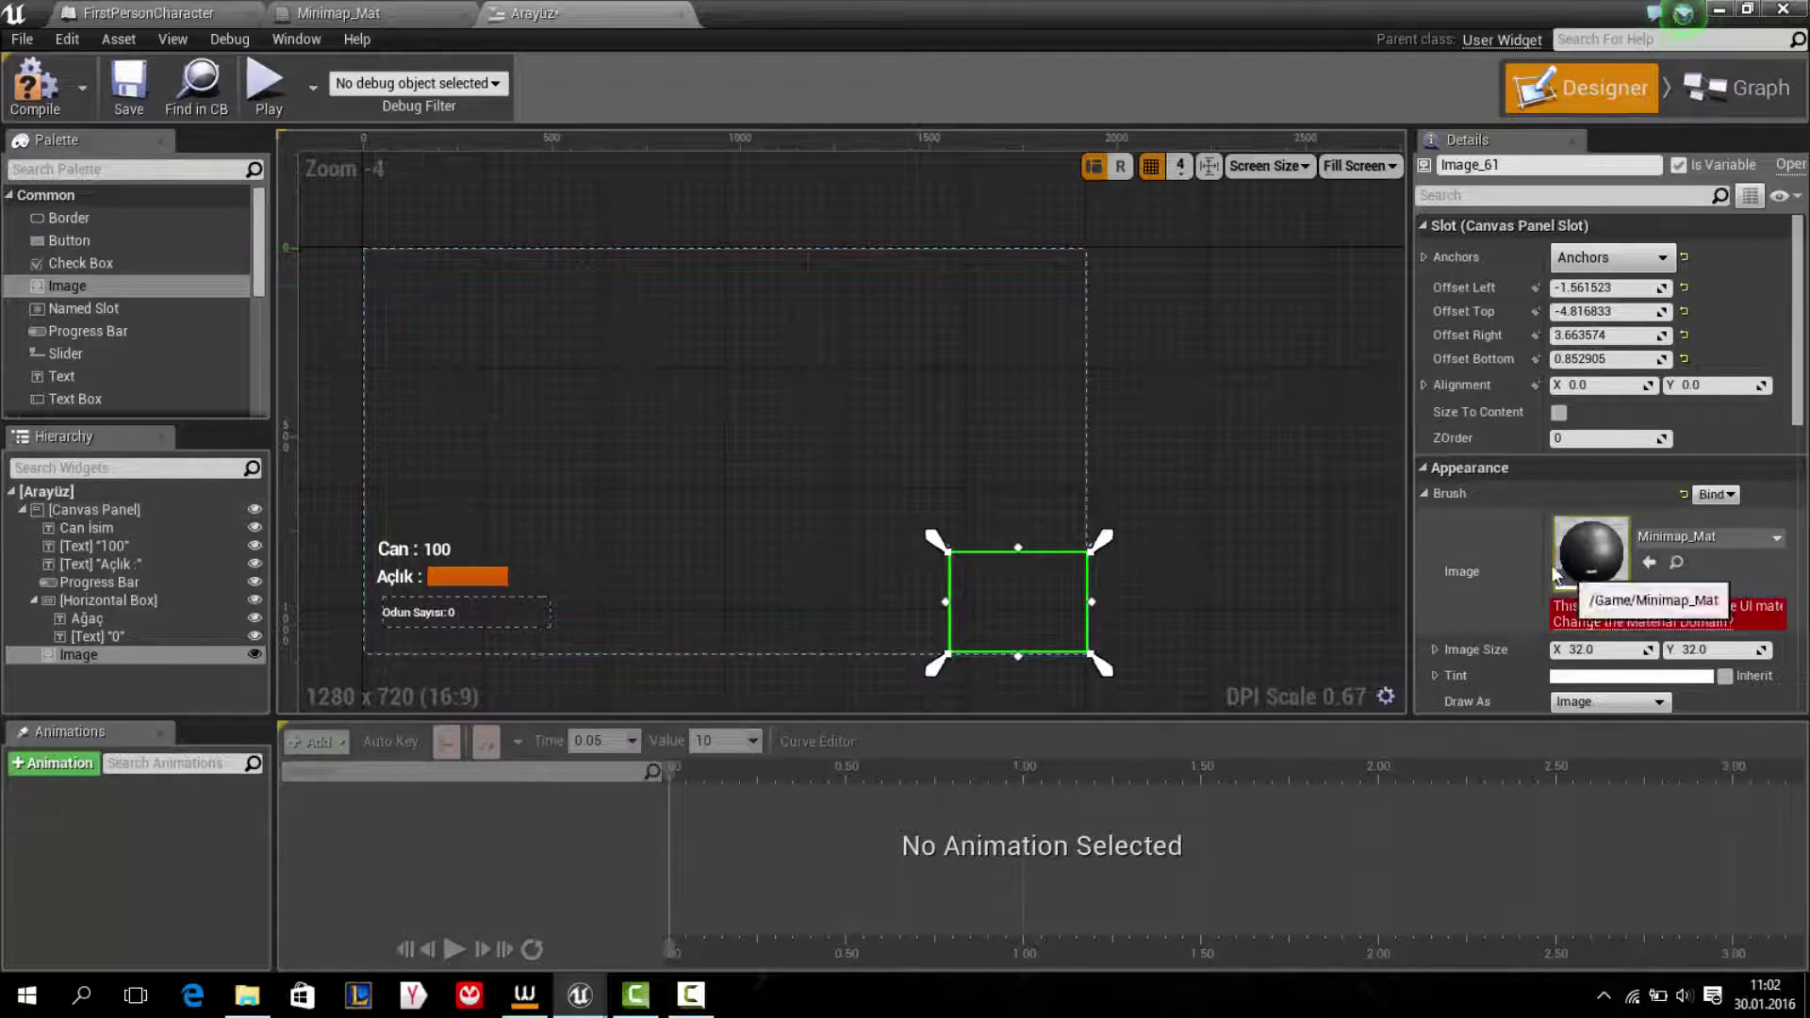
right_drag(1066, 409, 998, 405)
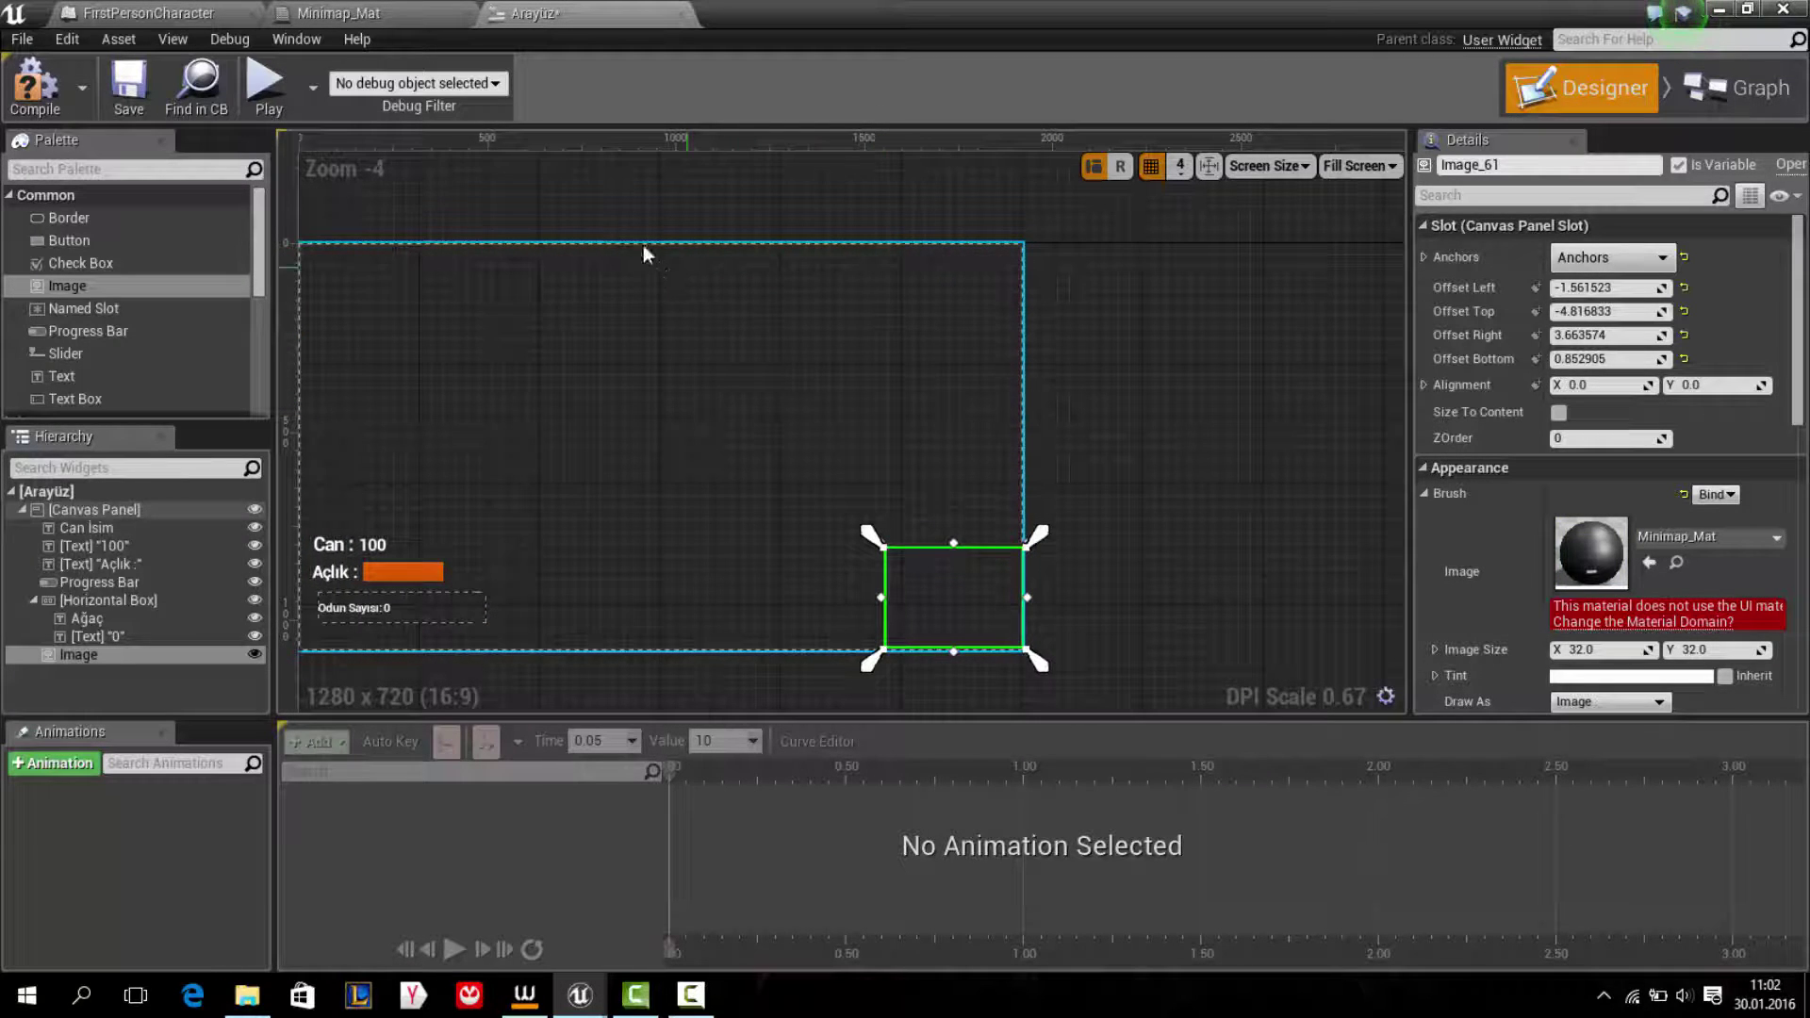
click(129, 85)
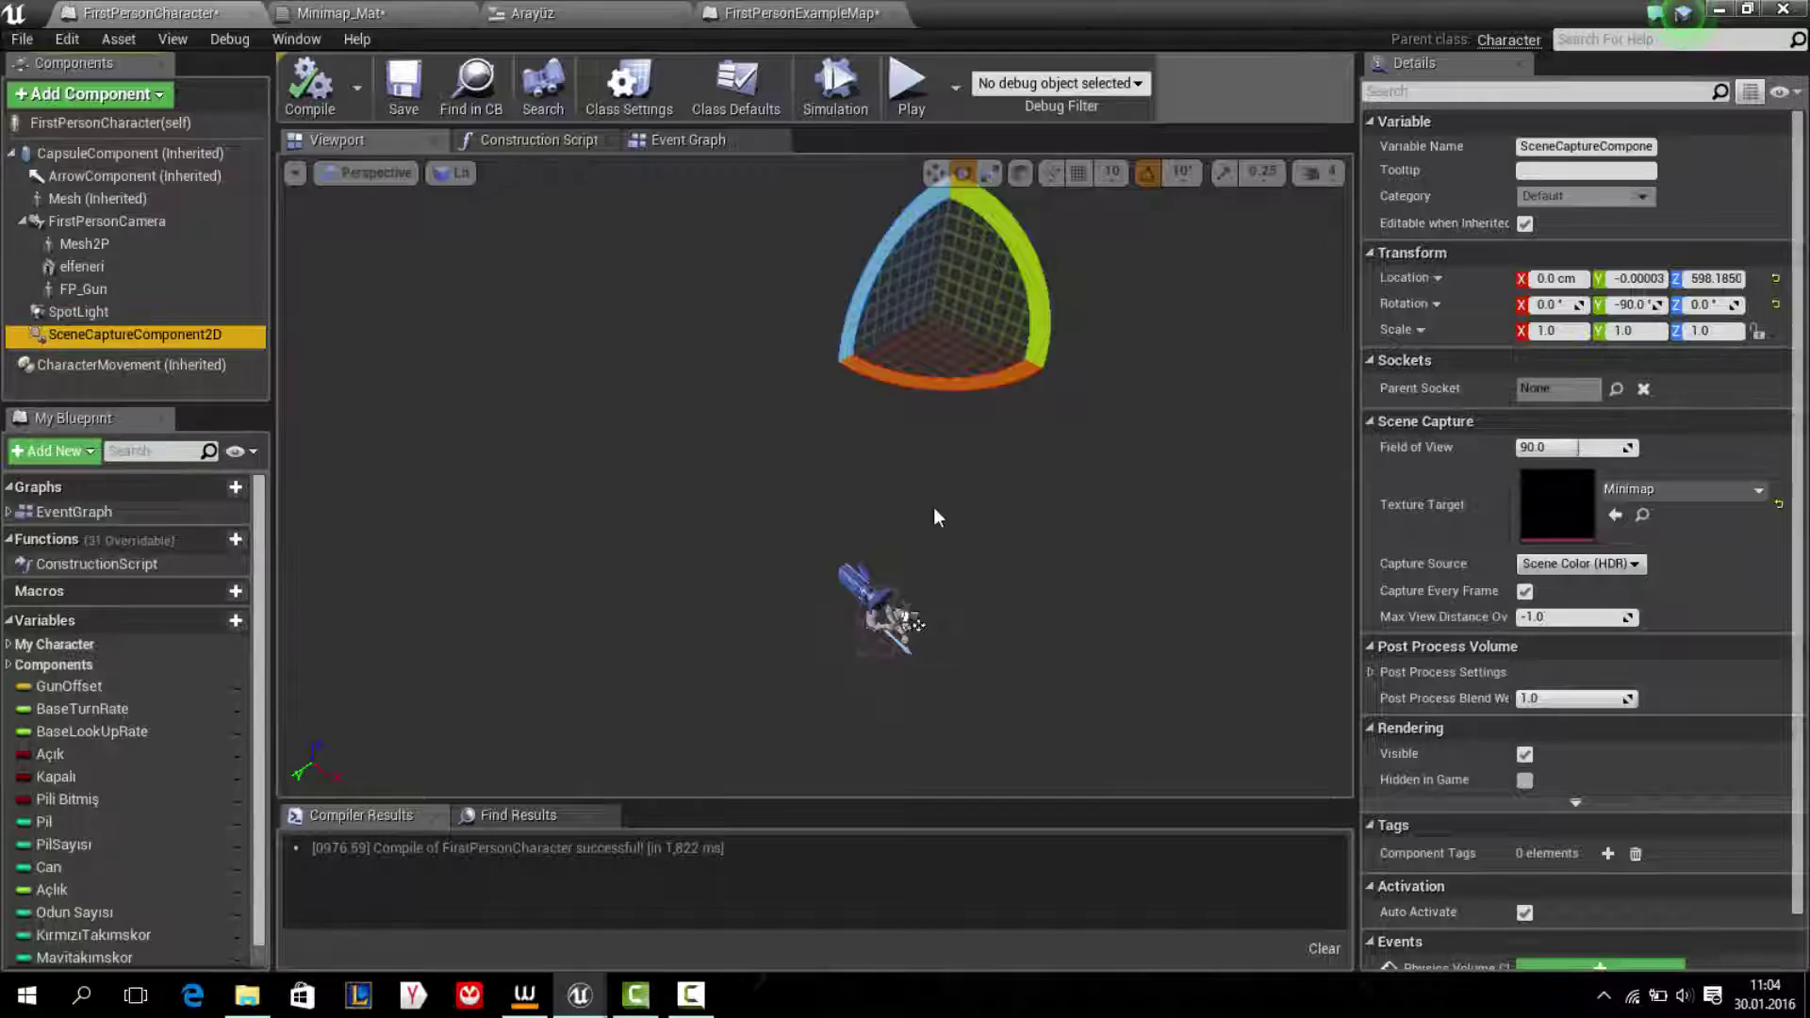
mouse_move(934, 507)
mouse_down()
mouse_move(877, 509)
mouse_move(940, 506)
mouse_up()
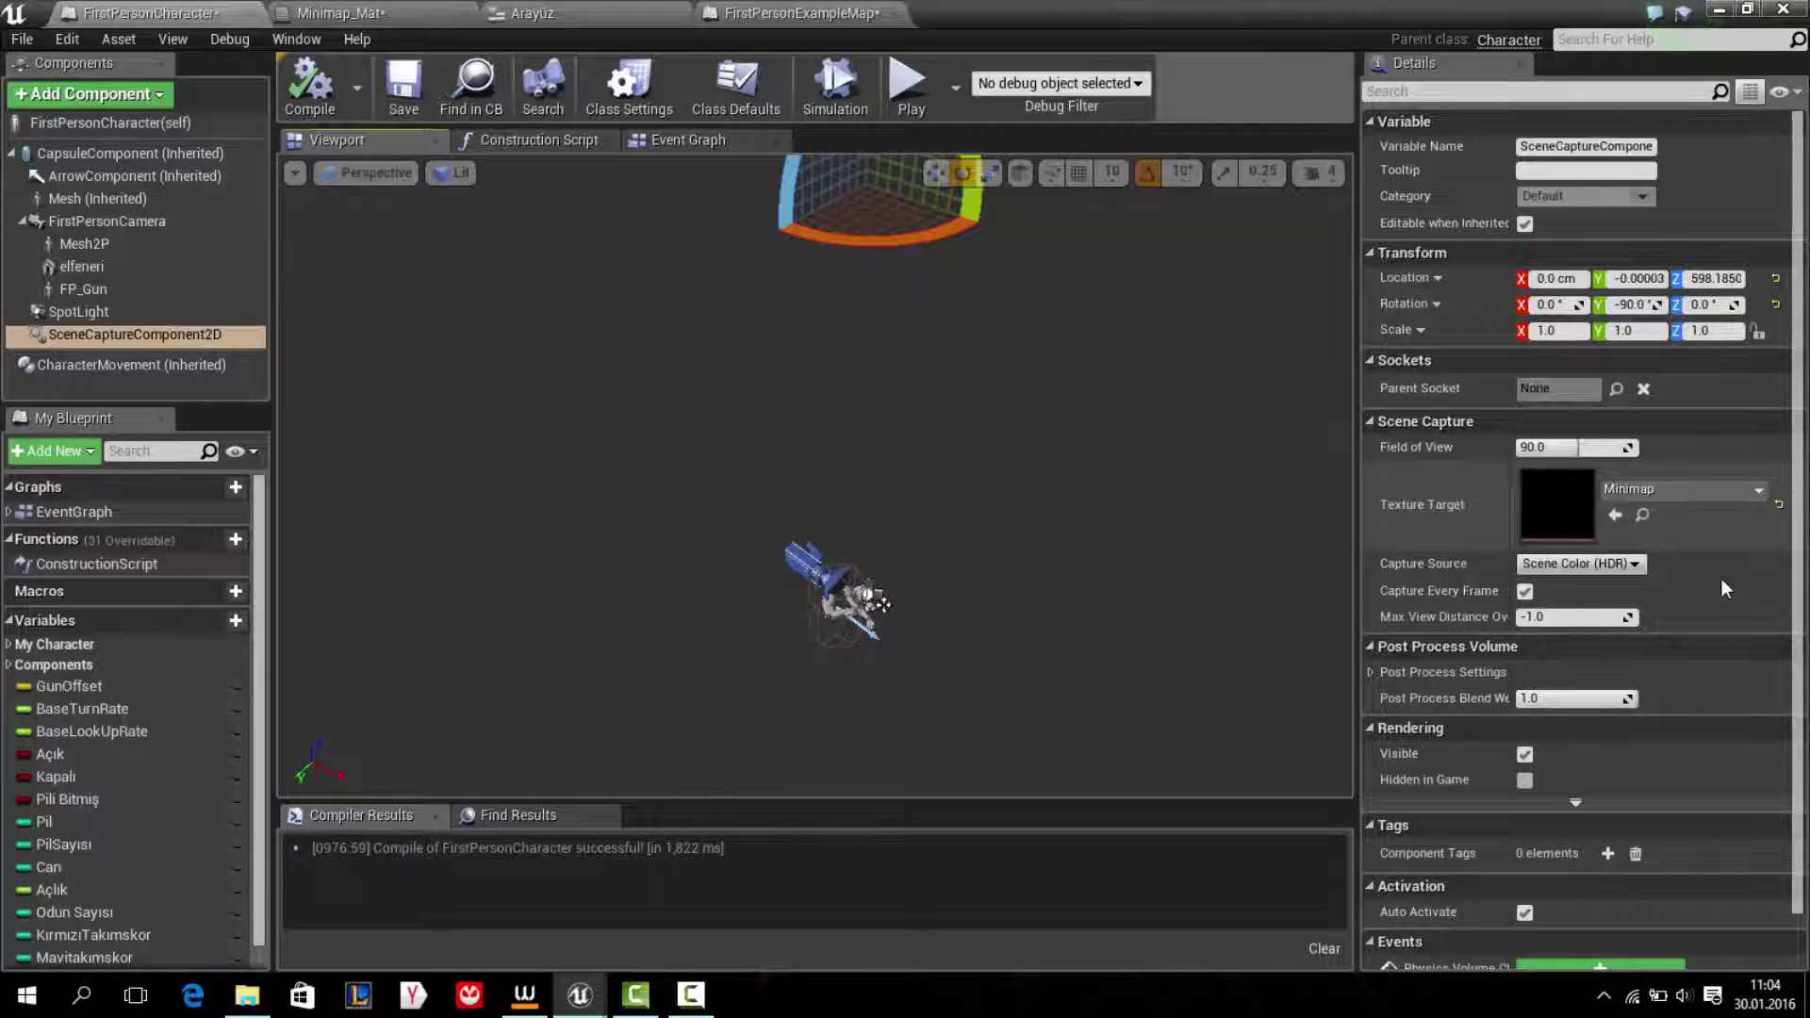
Step: Inspect the level blueprint's BeginPlay > Create Arayüz Widget > Add to Viewport chain
click(830, 17)
right_drag(792, 553, 609, 478)
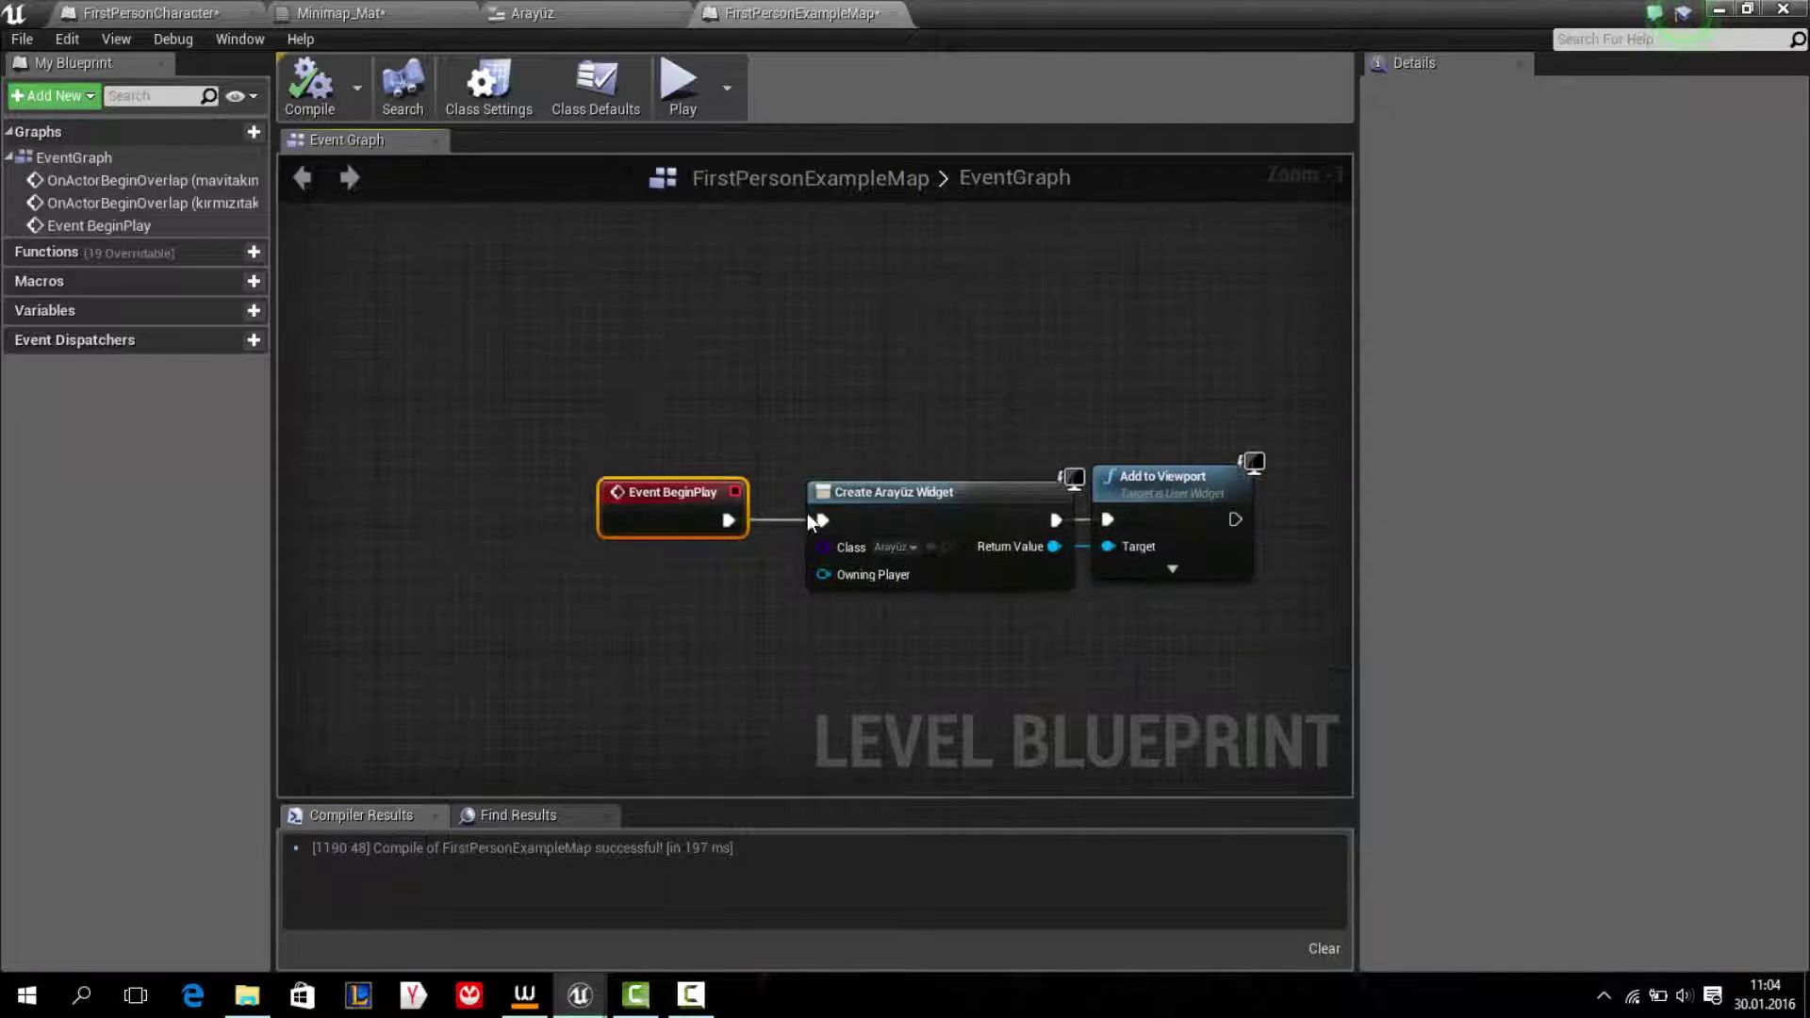
mouse_move(608, 384)
mouse_down()
mouse_move(1230, 594)
mouse_move(870, 428)
mouse_up()
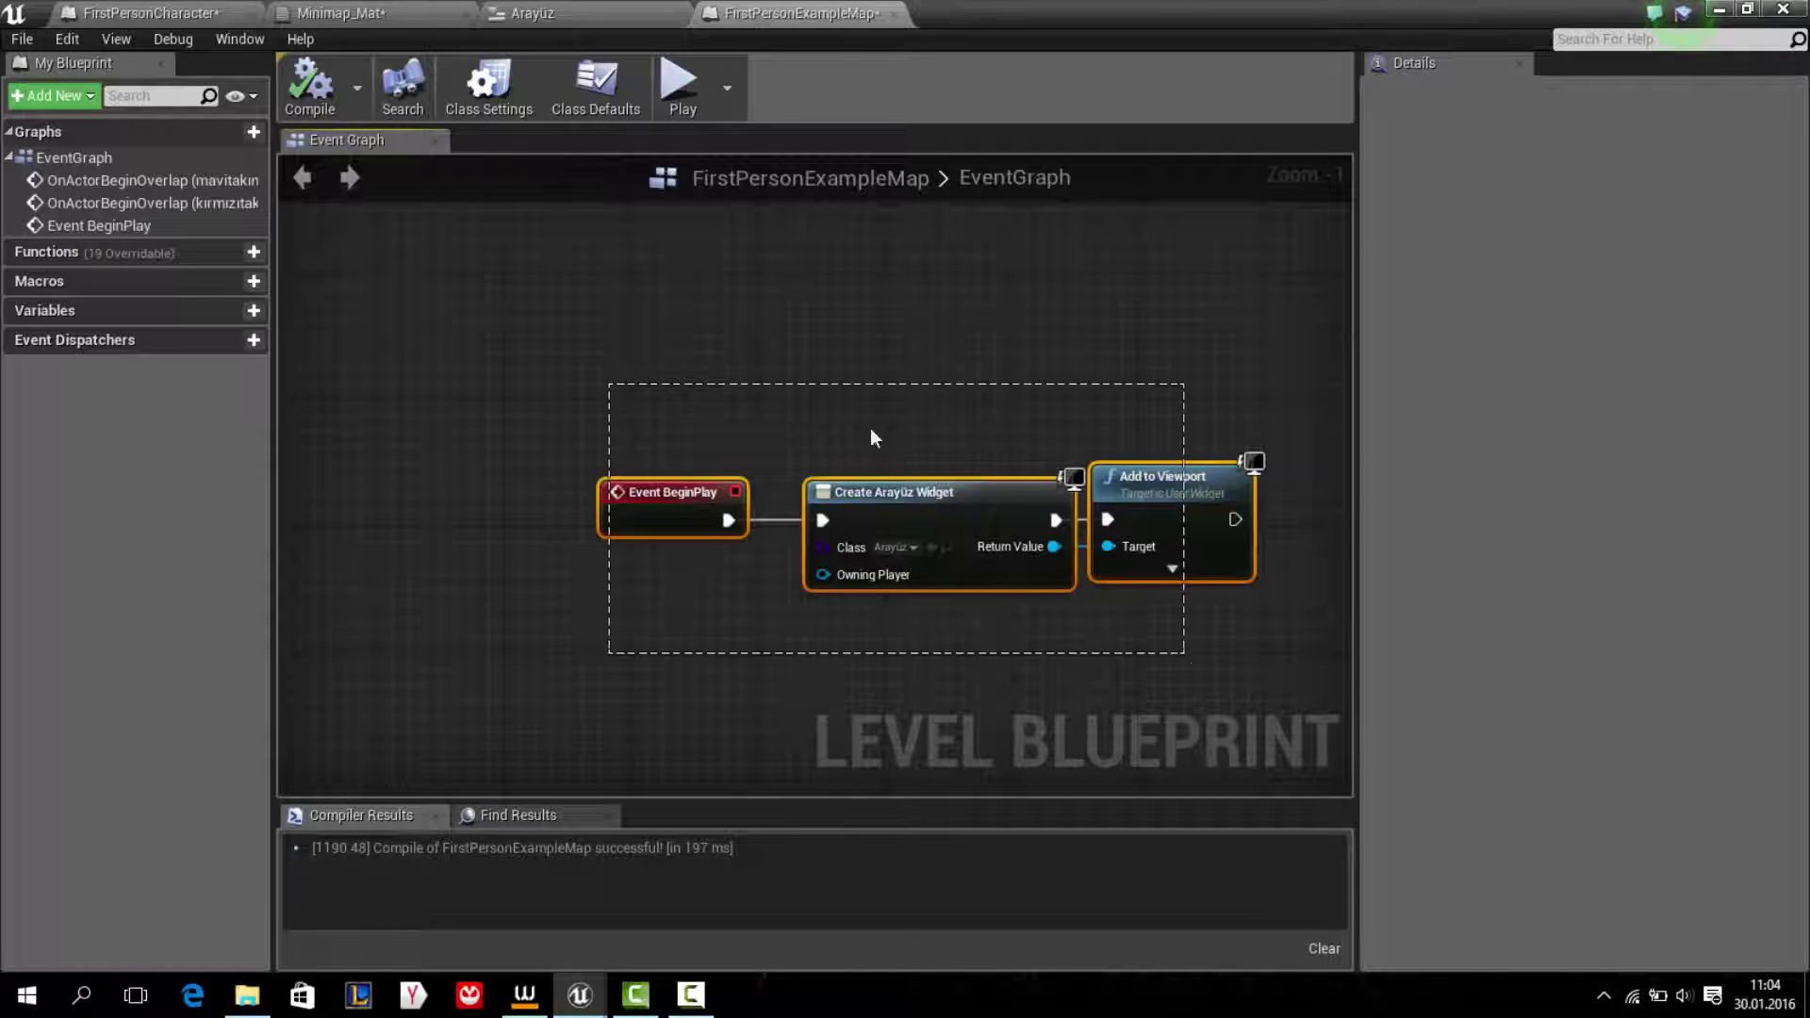
Step: Hide the Level Blueprint window and reposition the editor view near the bench
click(1718, 11)
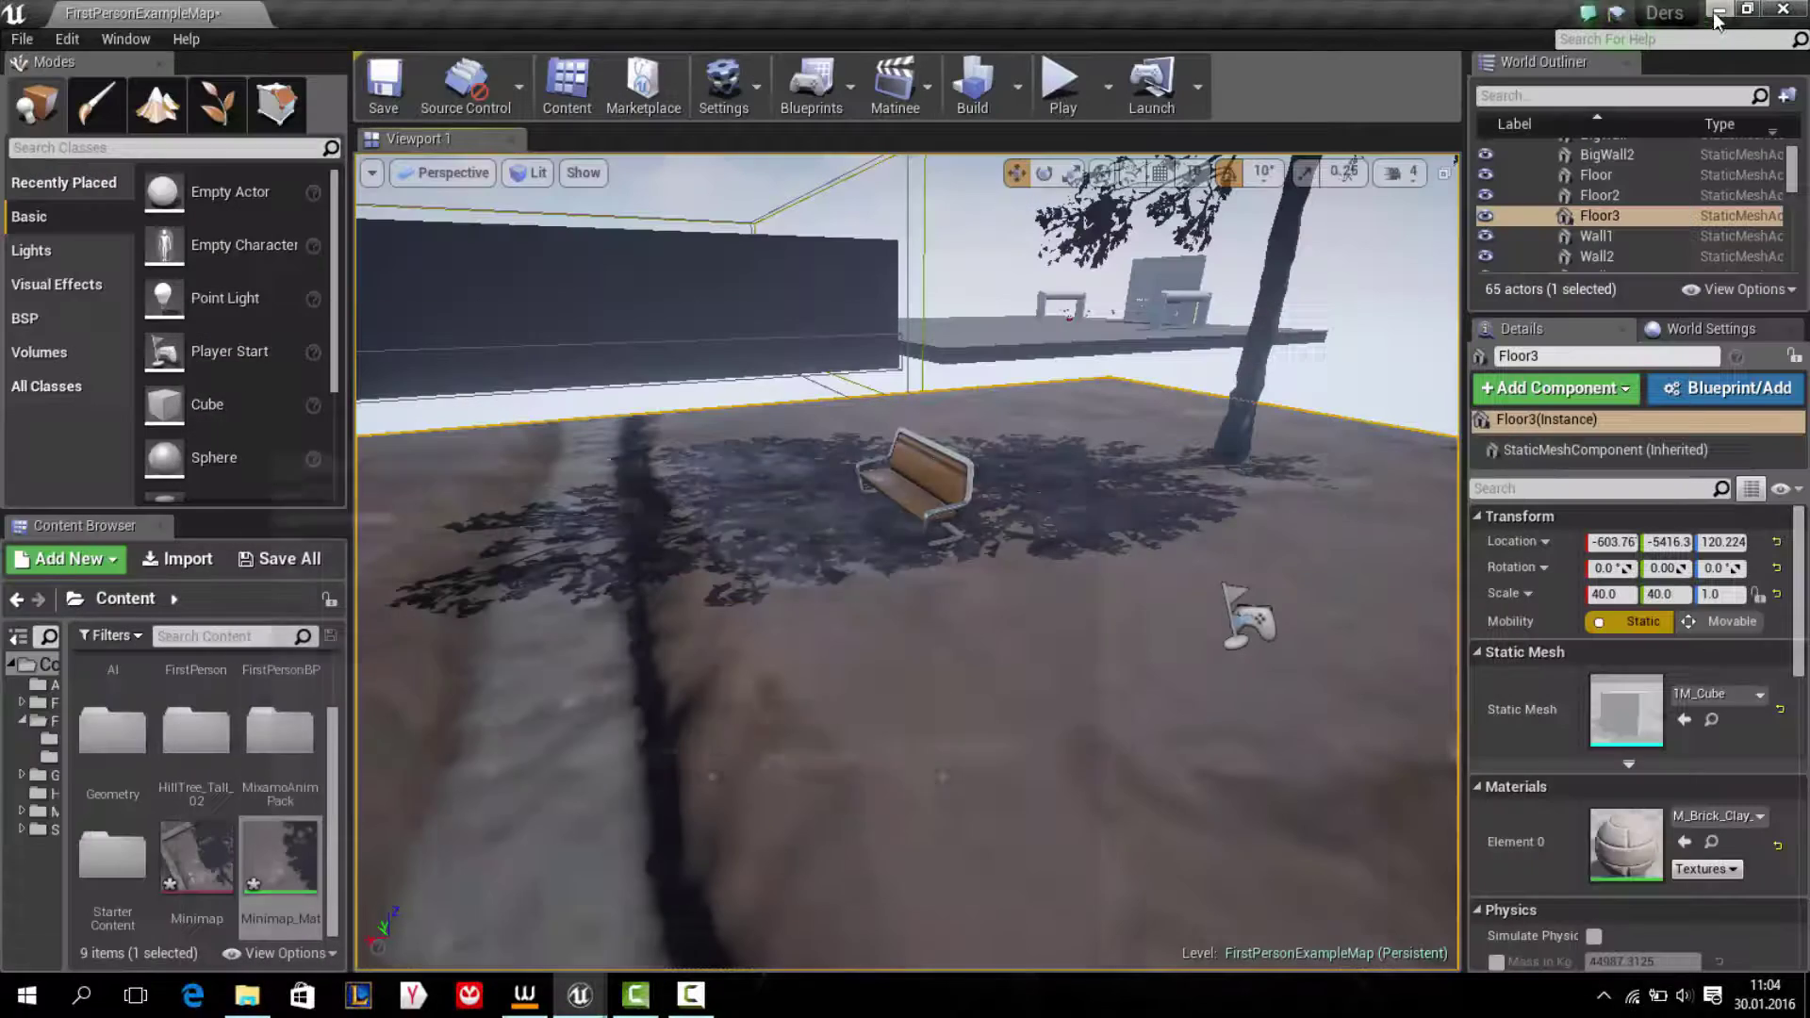
mouse_move(1103, 253)
mouse_down()
mouse_move(1104, 208)
mouse_move(1128, 290)
mouse_up()
right_click(1128, 291)
key(Escape)
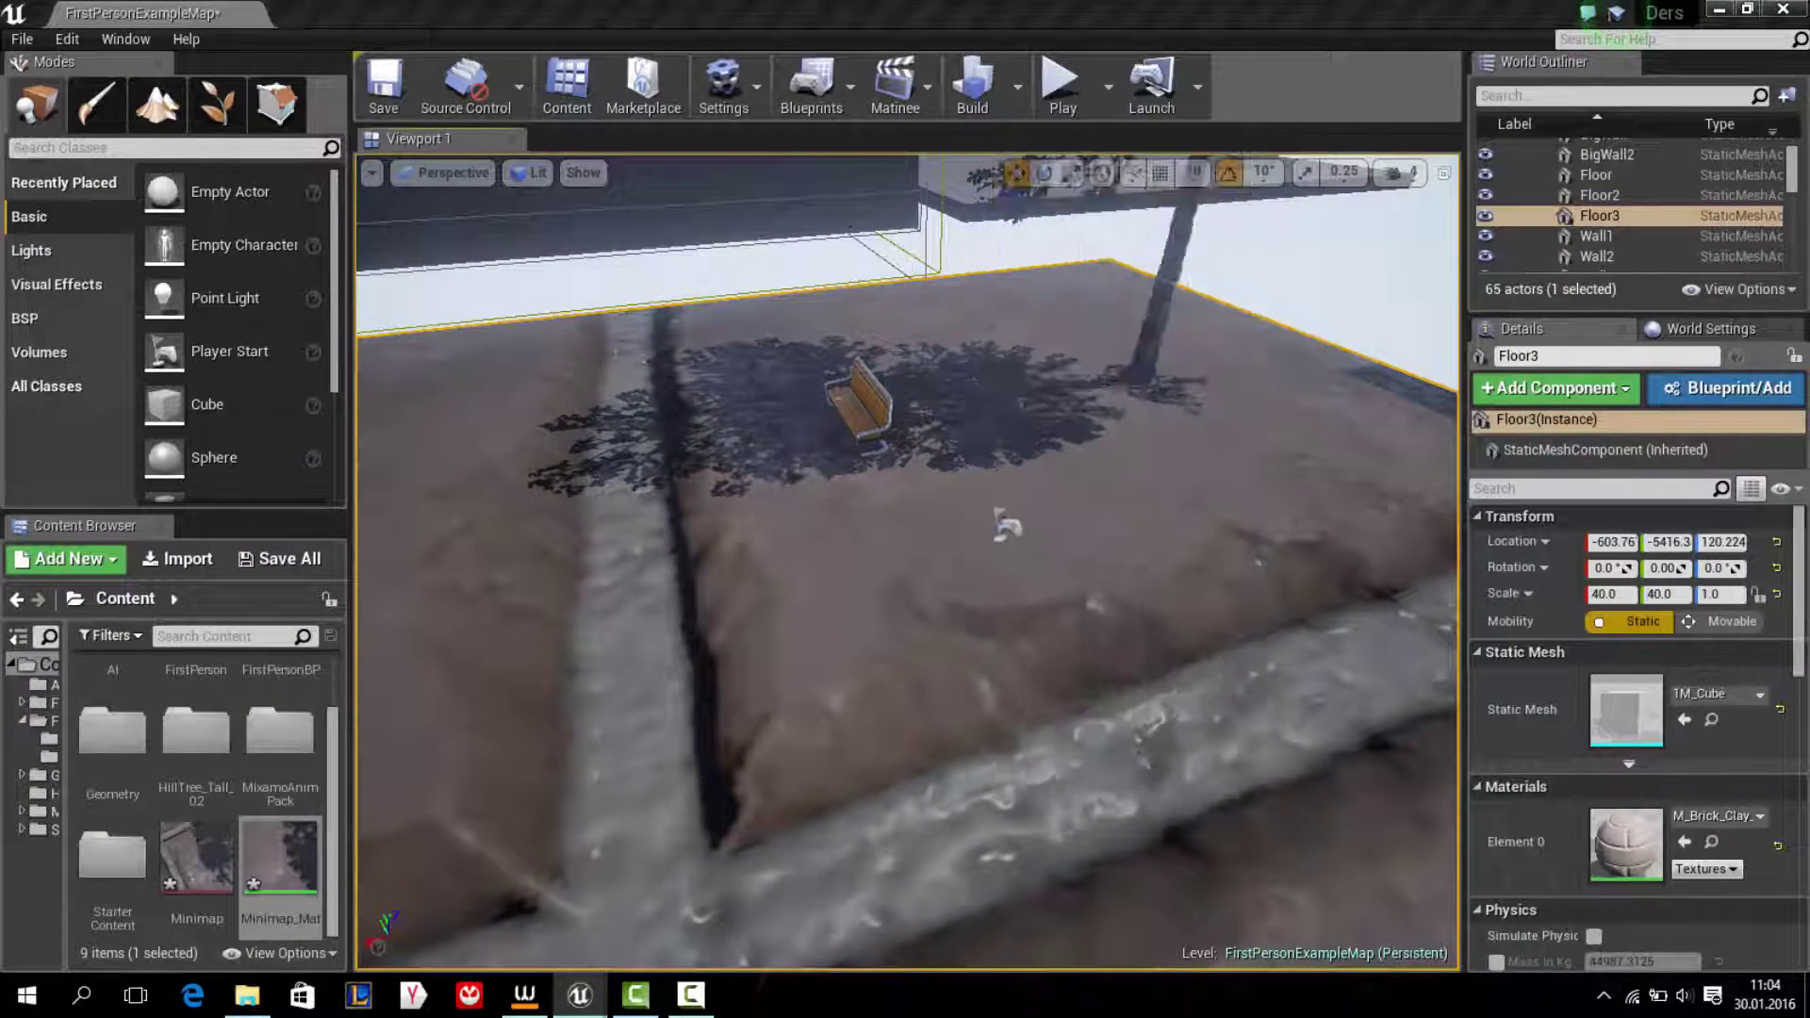
Step: Play the level and walk past the tree to the wall, watching the bottom-right minimap update
click(1061, 83)
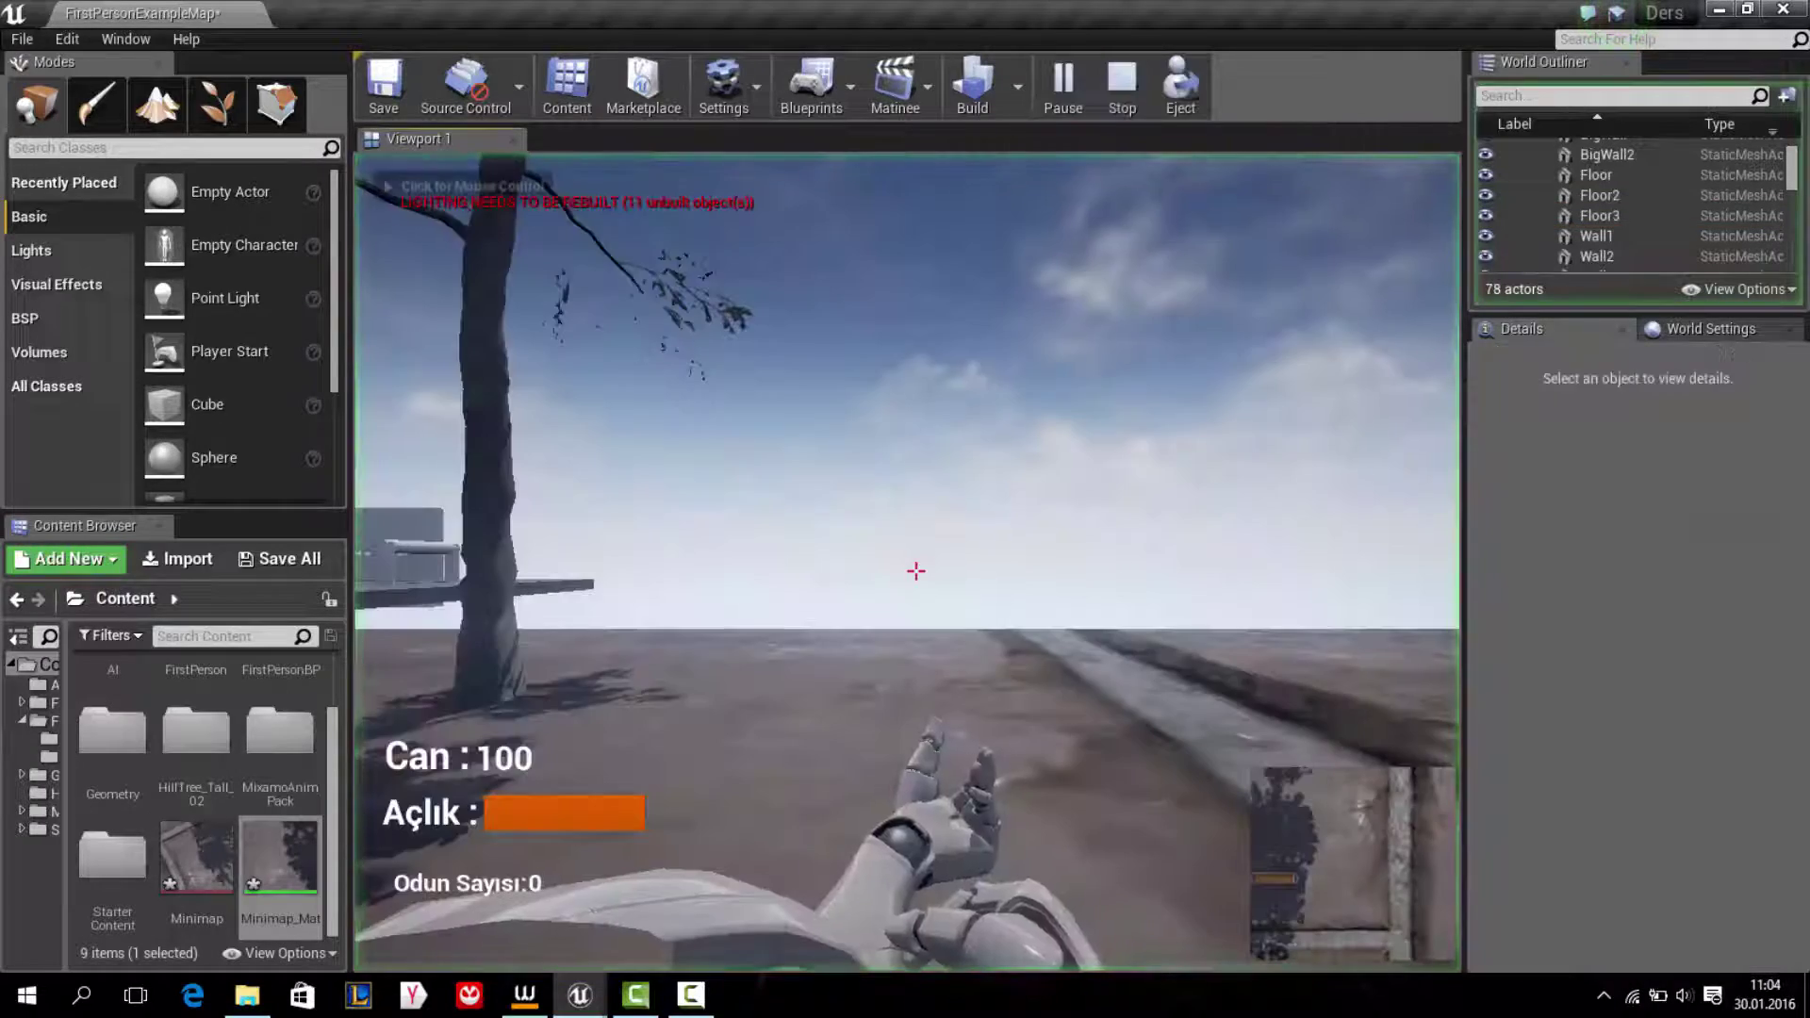
click(905, 565)
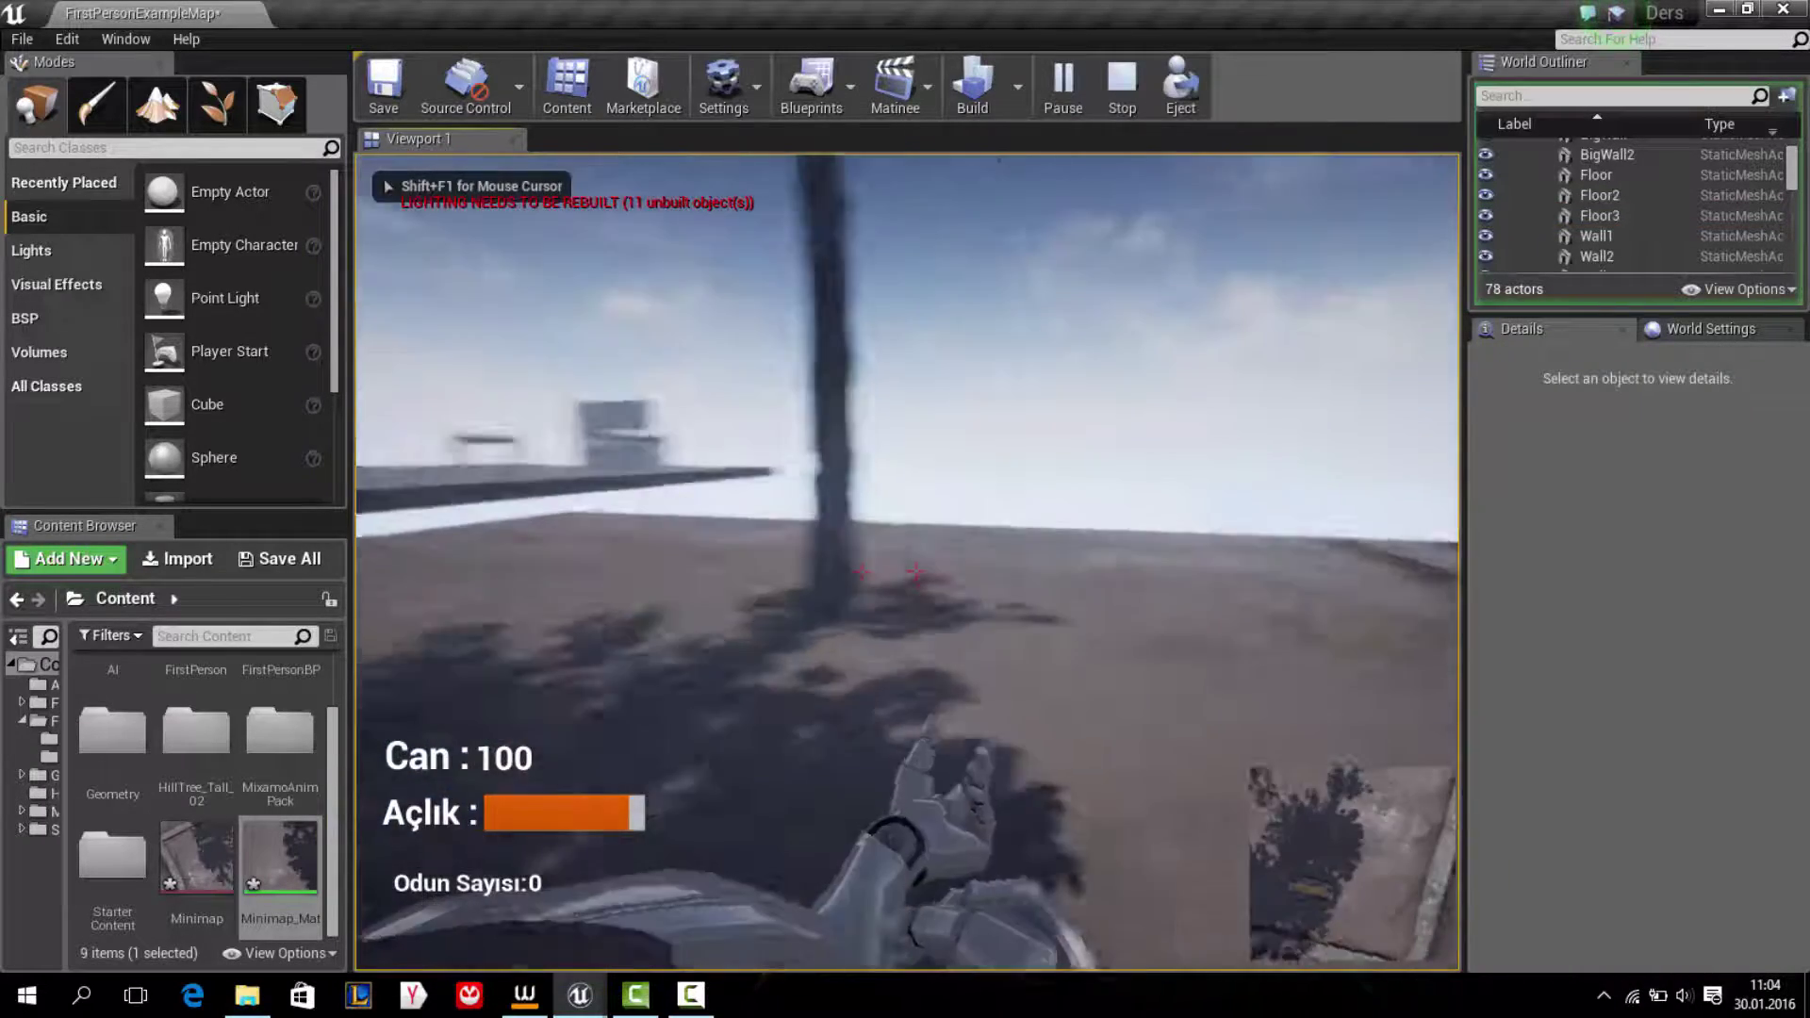
key(w)
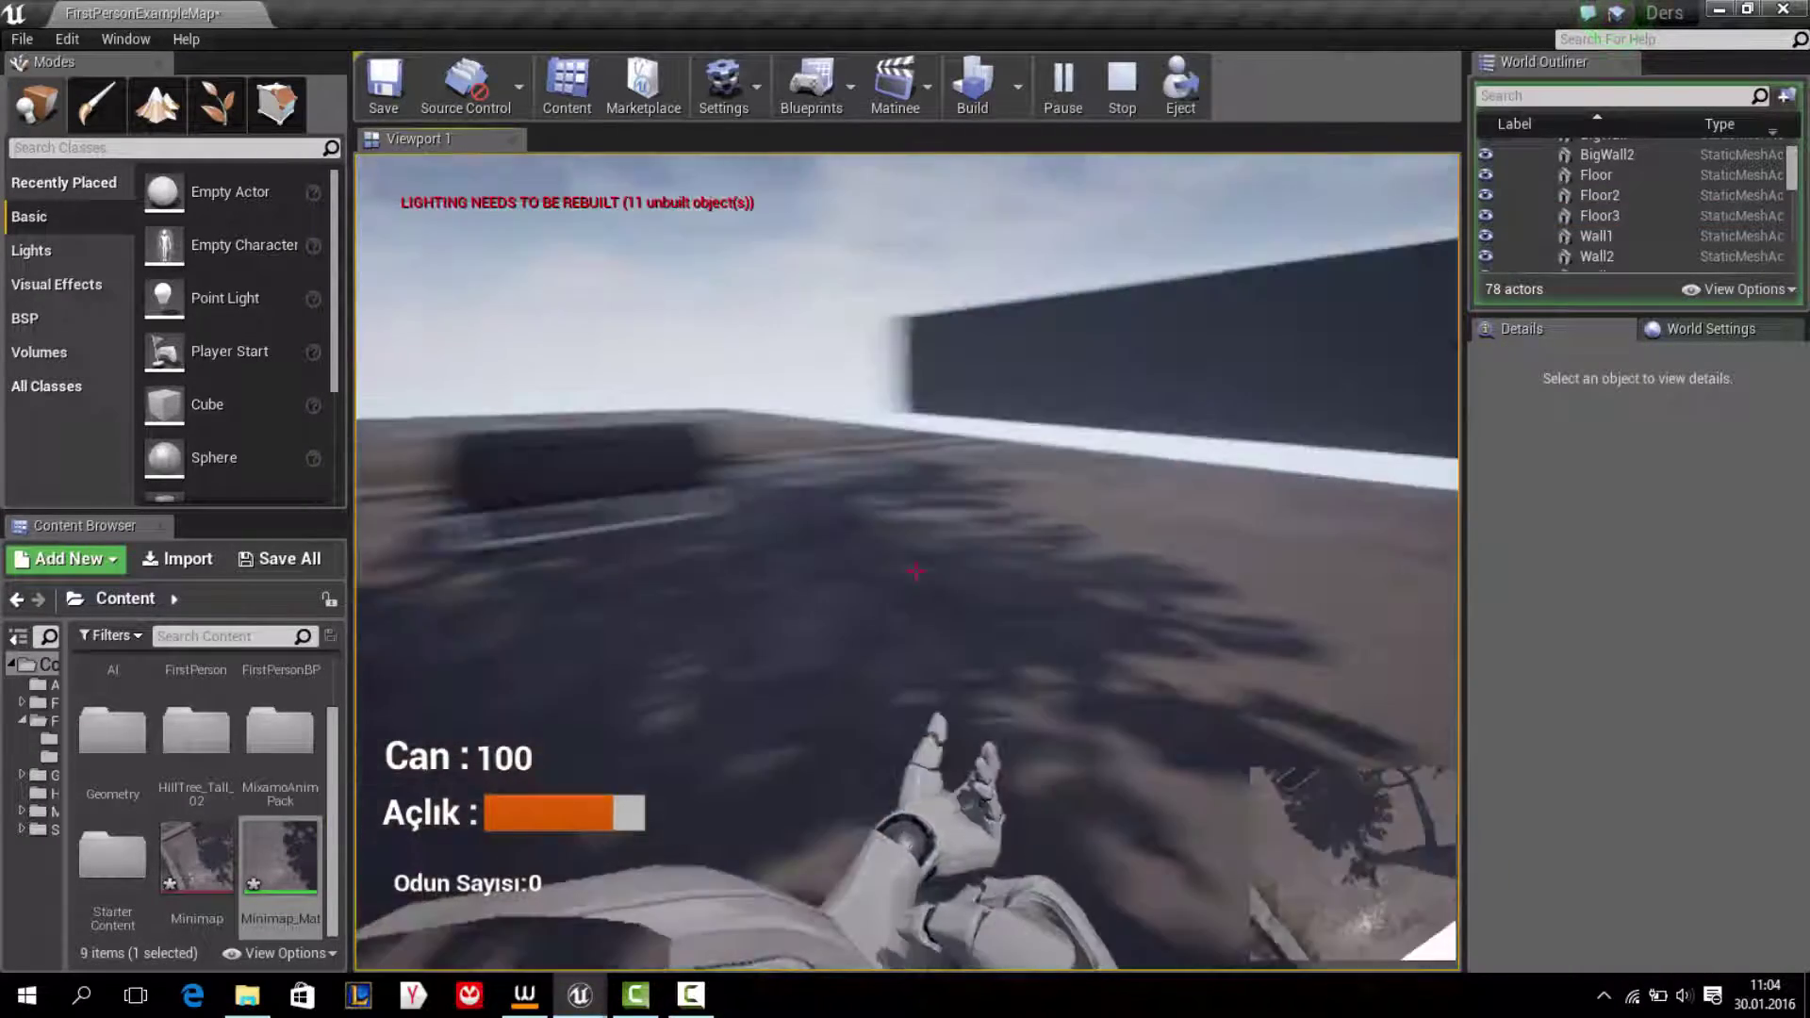
key(w)
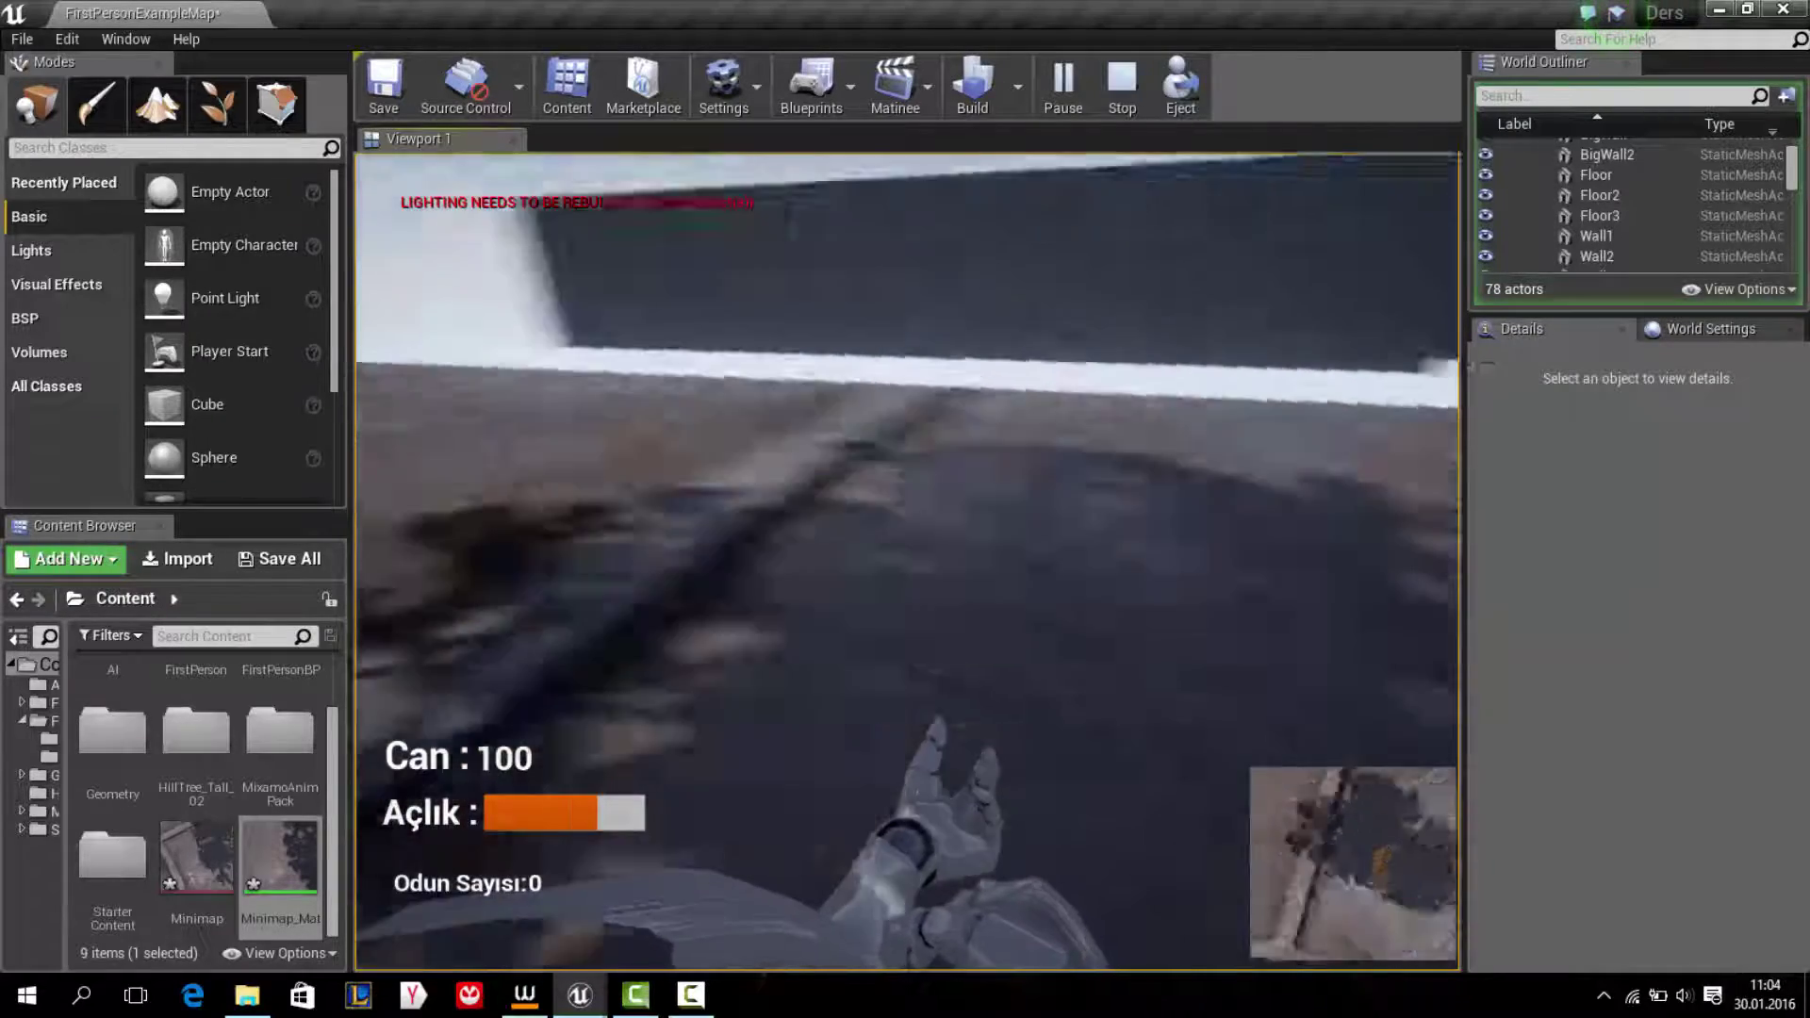
key(w)
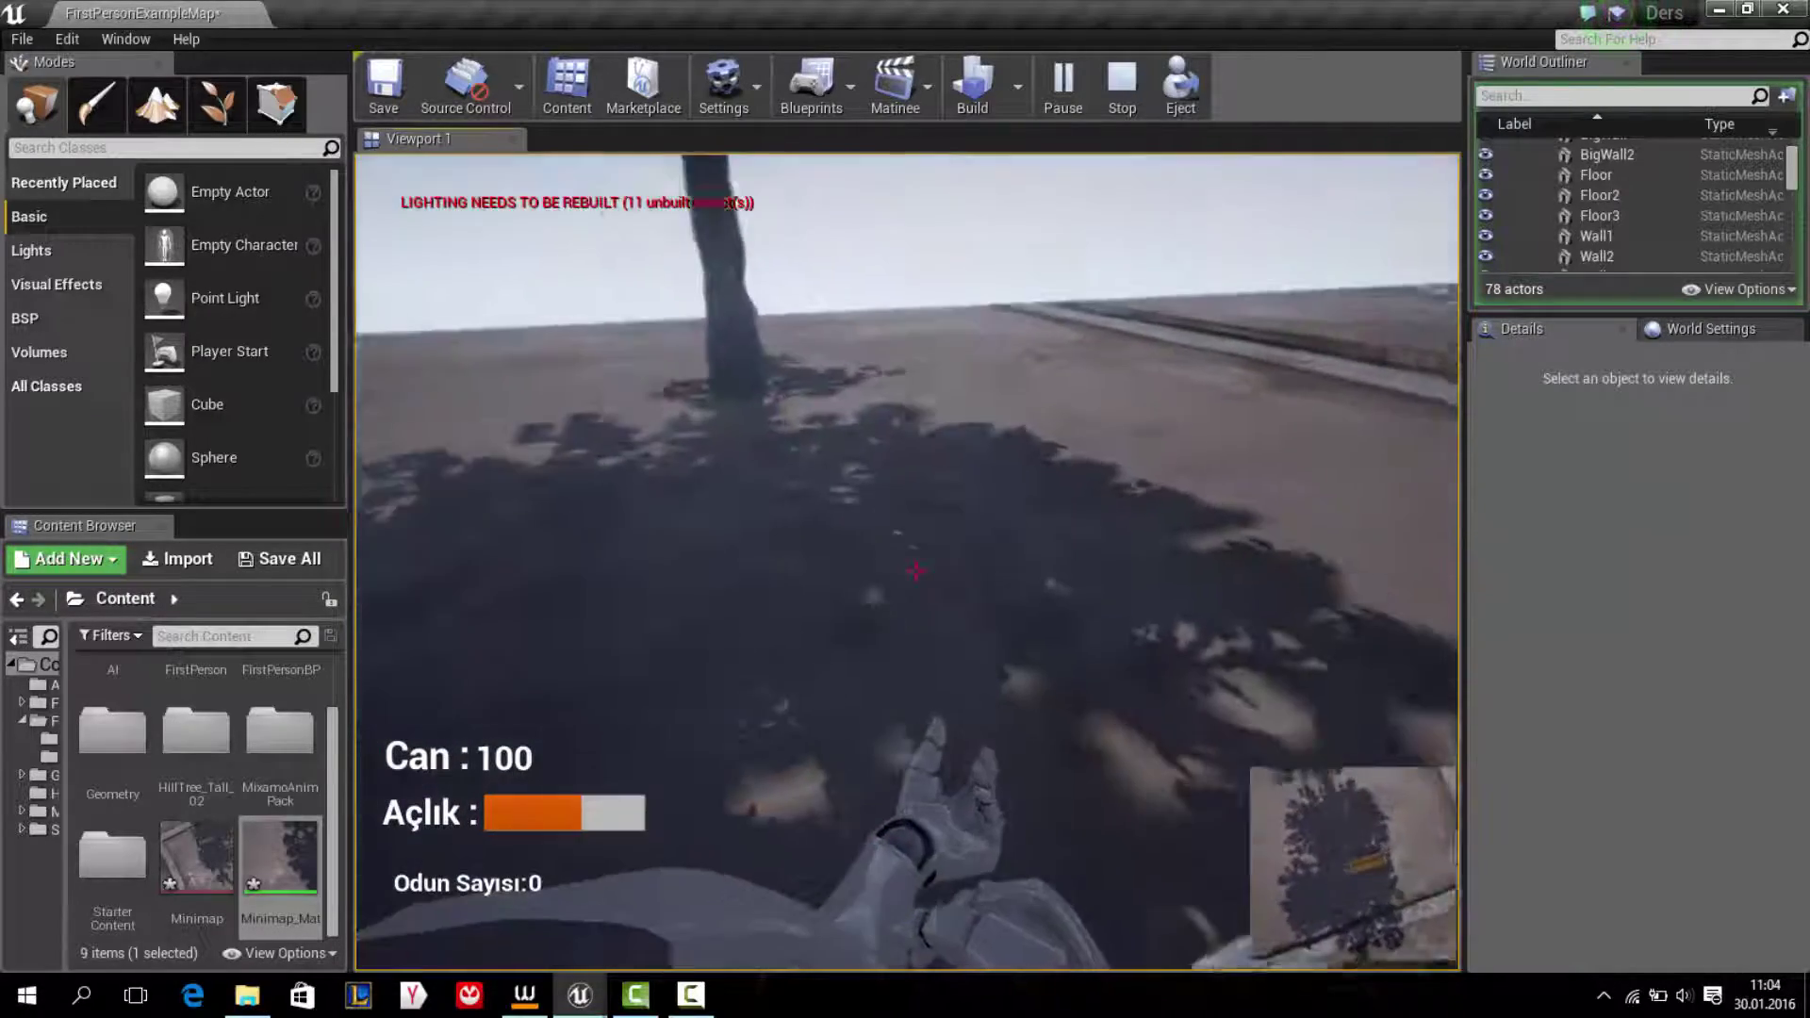
key(w)
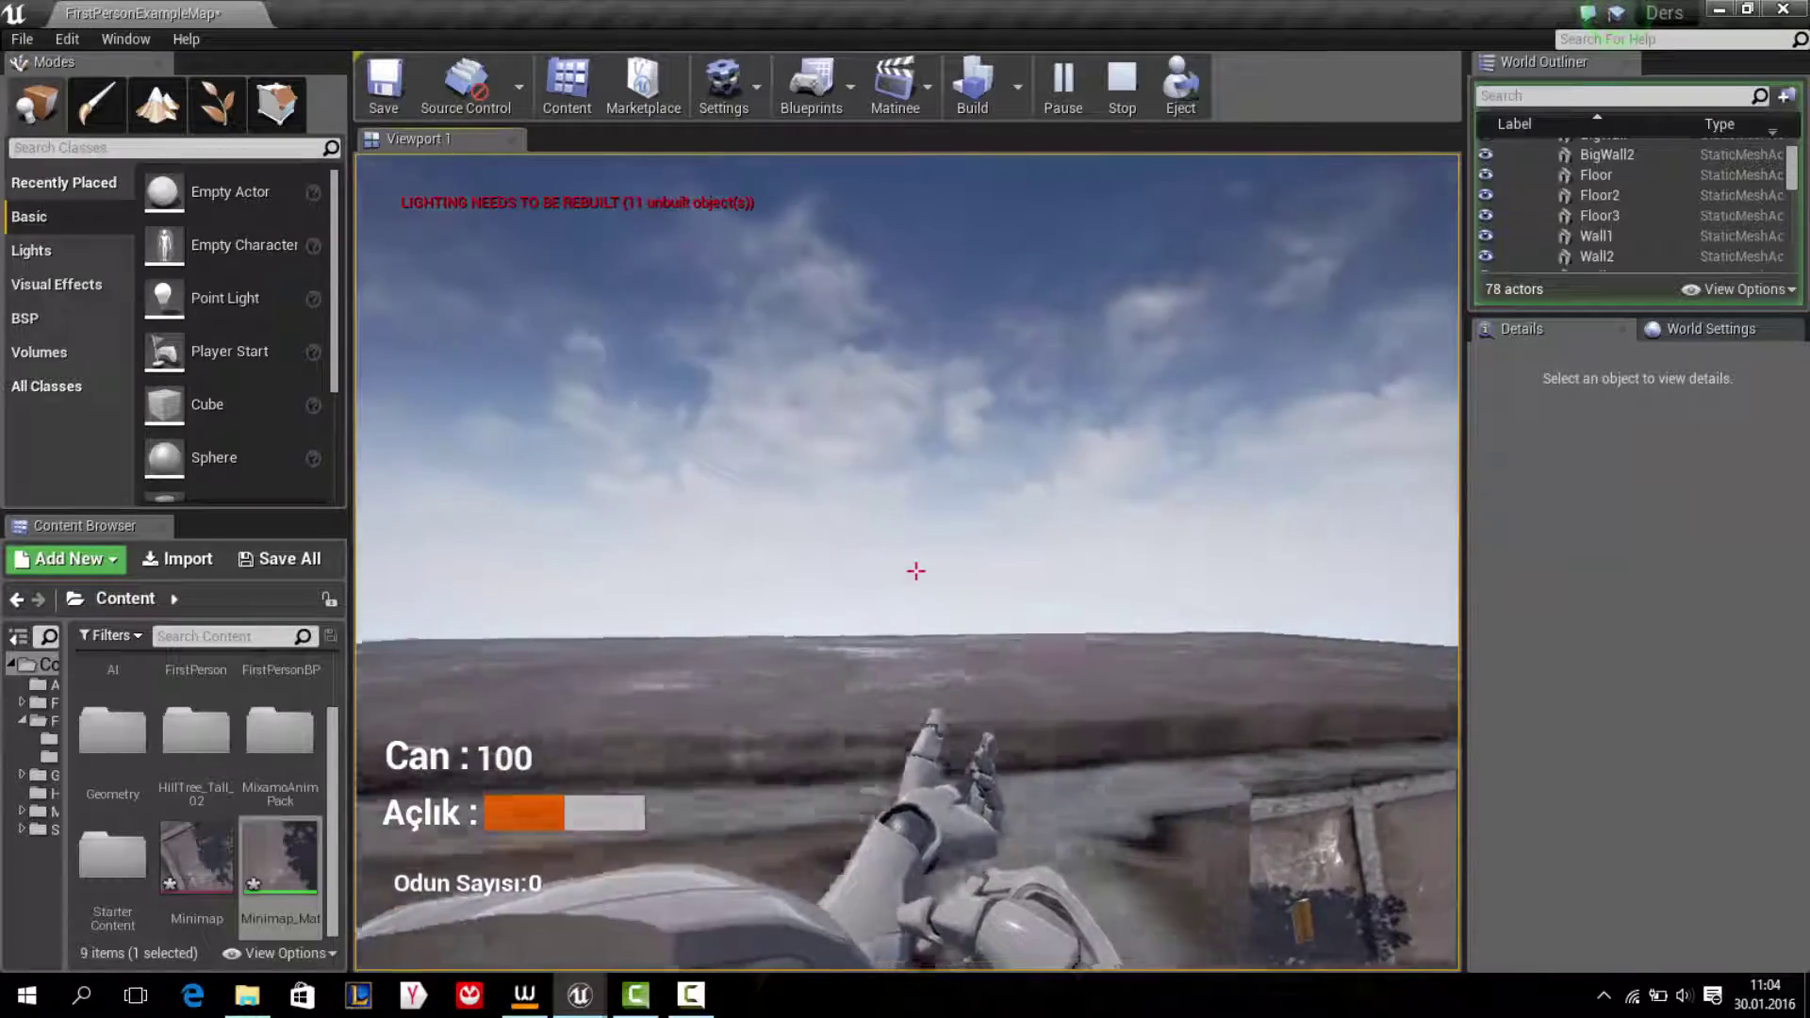
key(w)
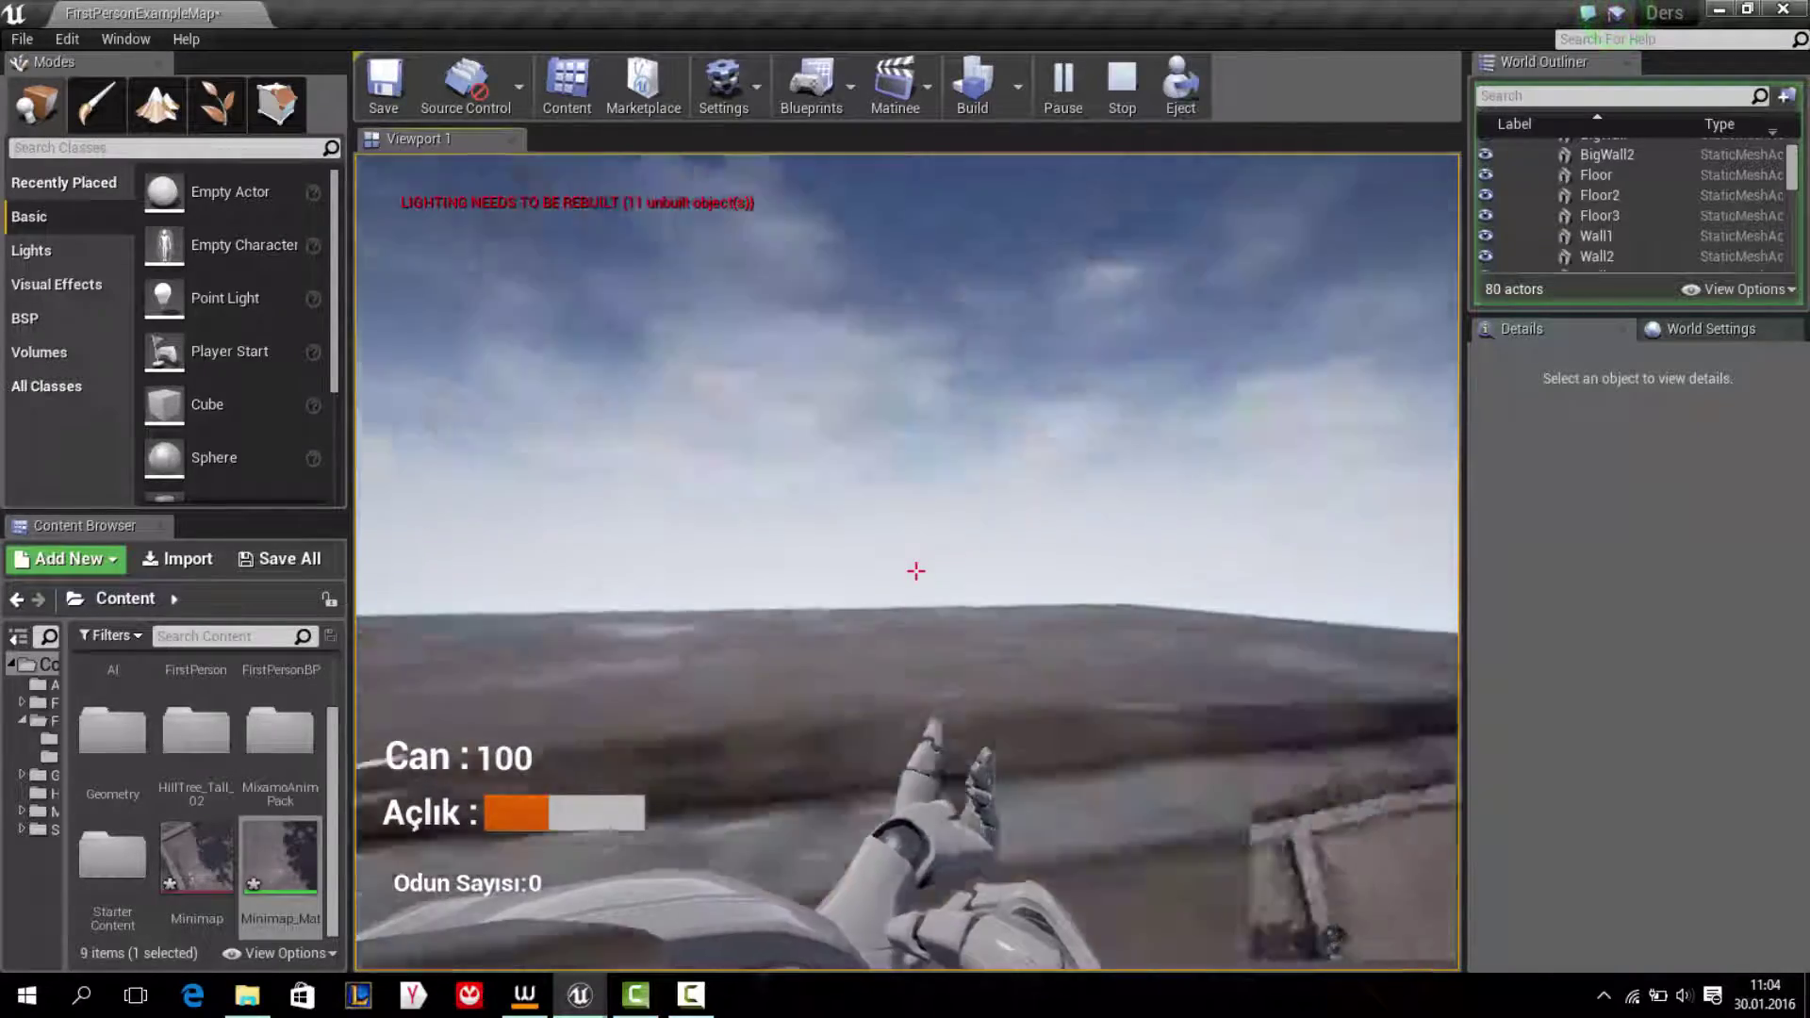